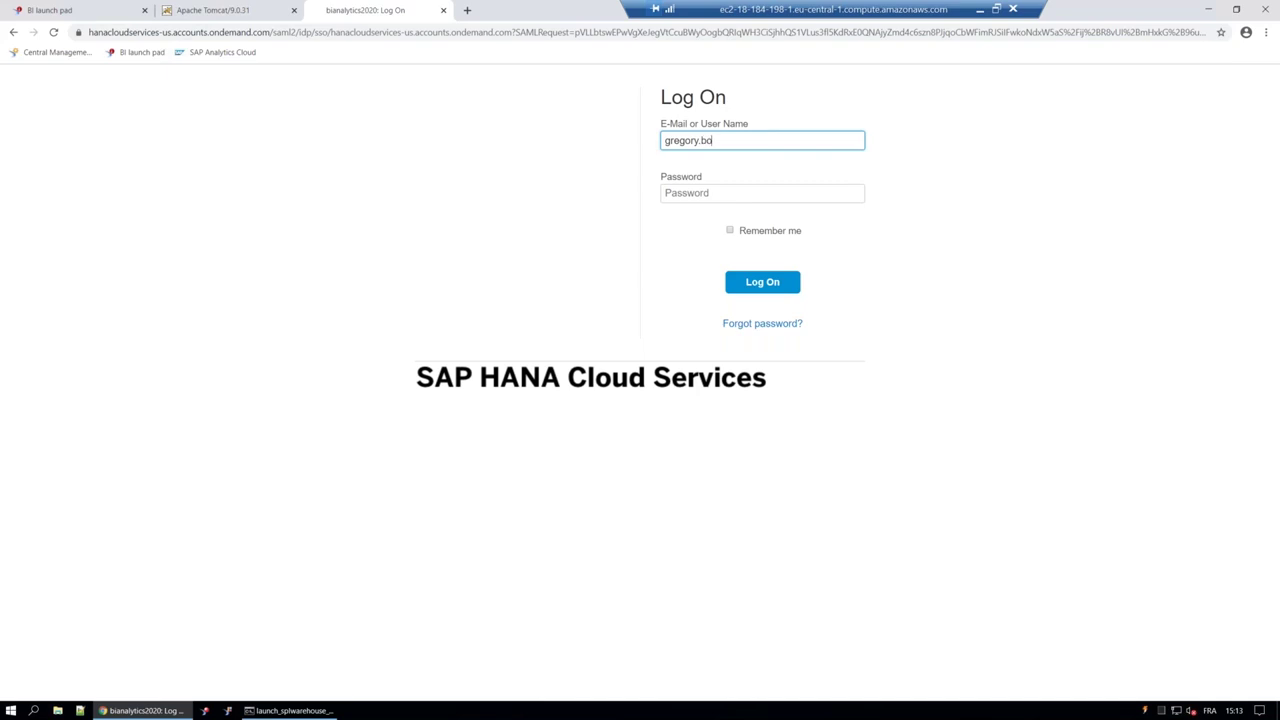
Step: Complete the account e-mail, enter the account password and log on to SAP Analytics Cloud
type("@sap.com")
left_click(762, 193)
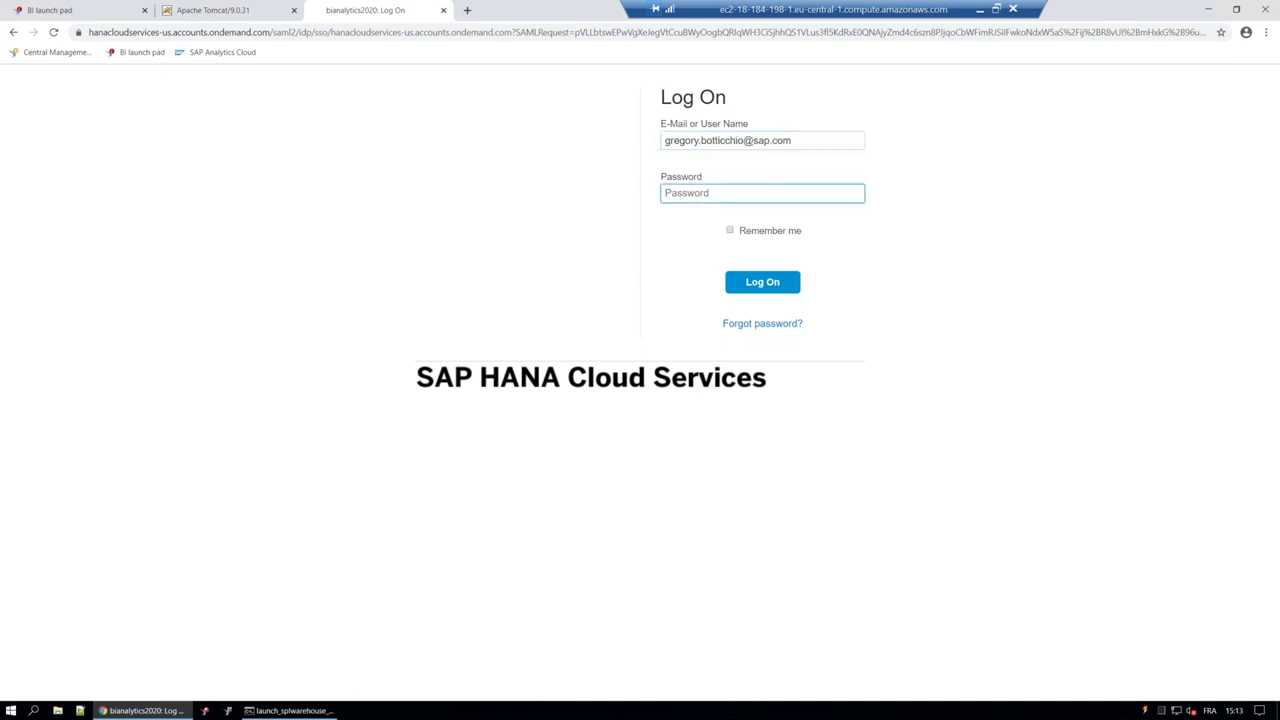
type("***********")
key("Return")
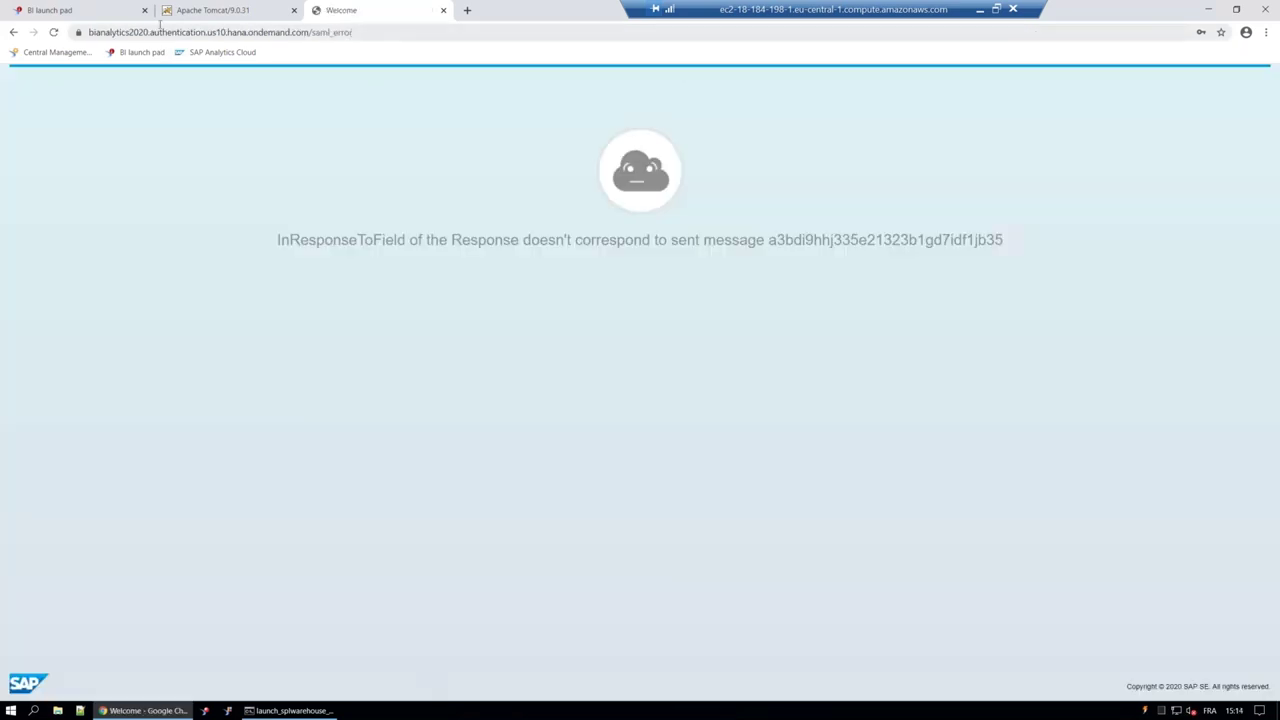
Step: Go back from the authentication page to the home page and open the Connection page
left_click(13, 32)
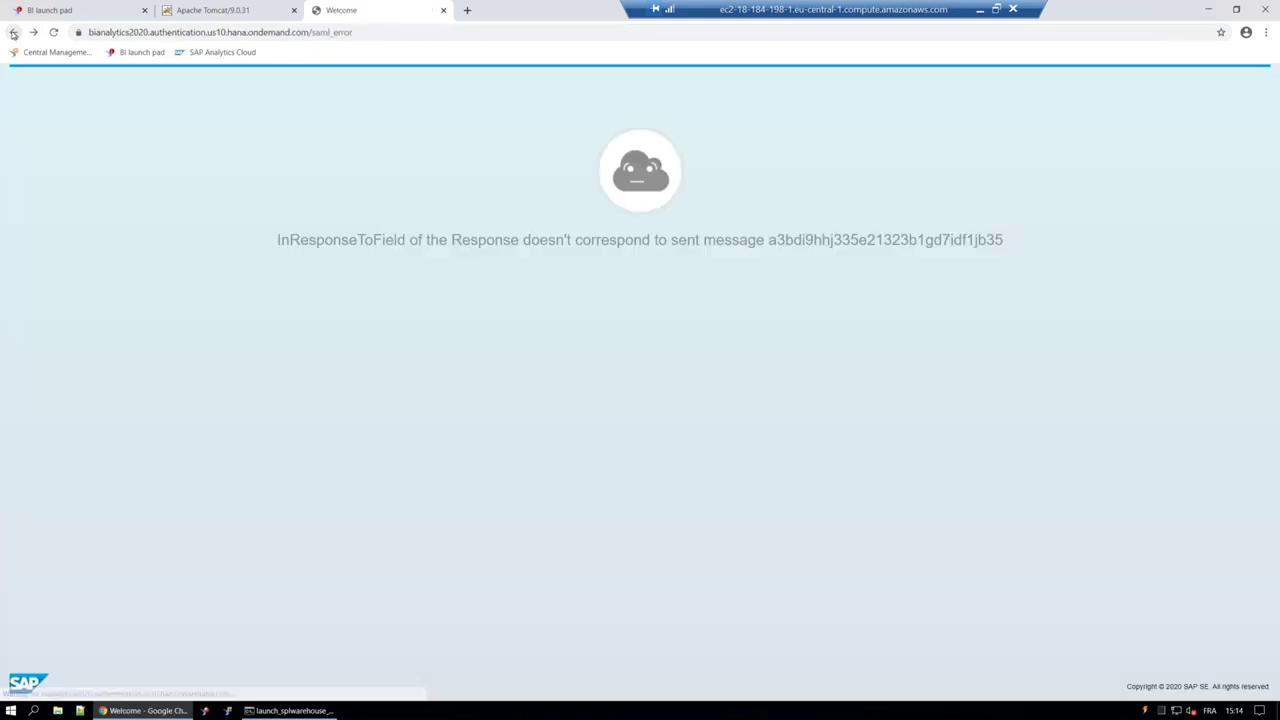
left_click(12, 32)
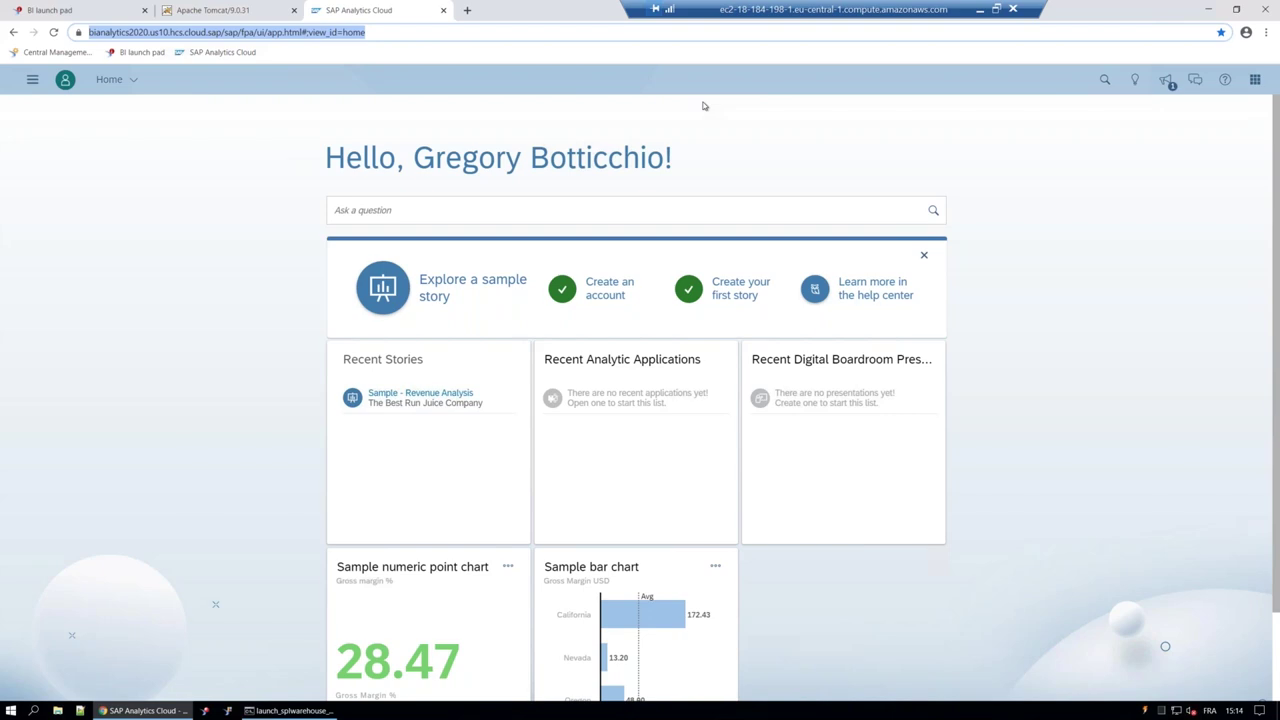
left_click(32, 81)
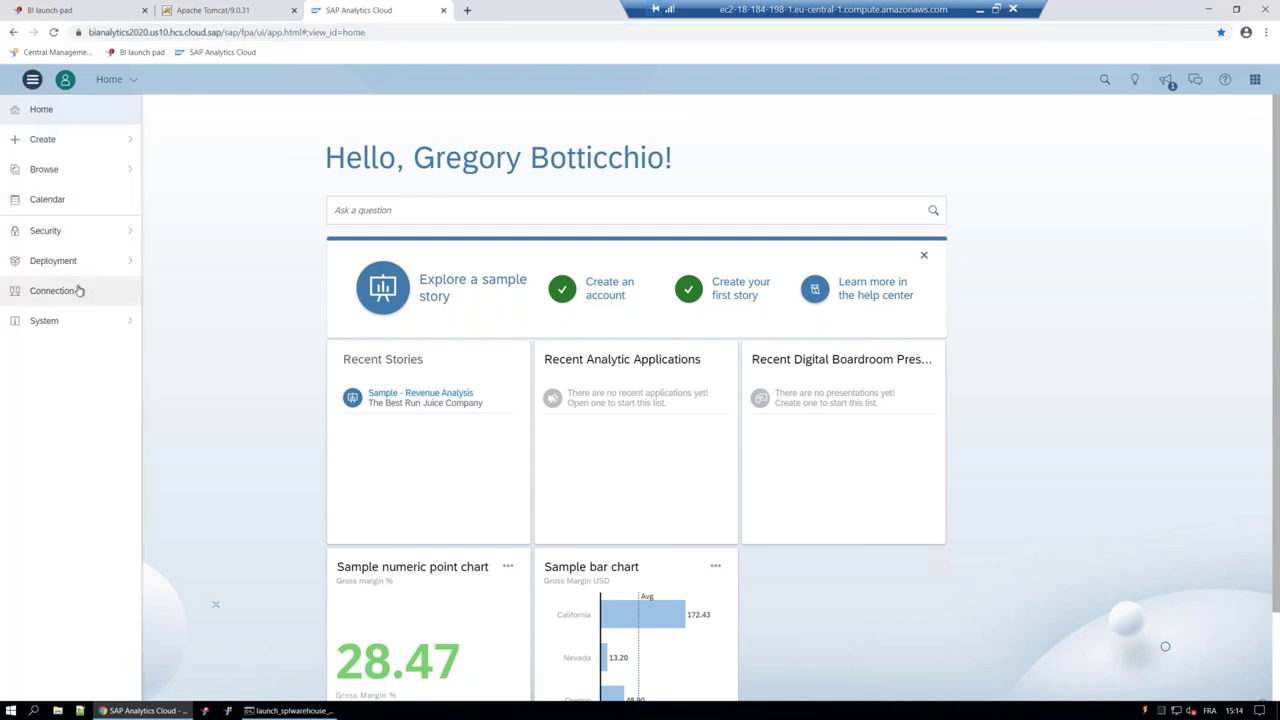
left_click(78, 290)
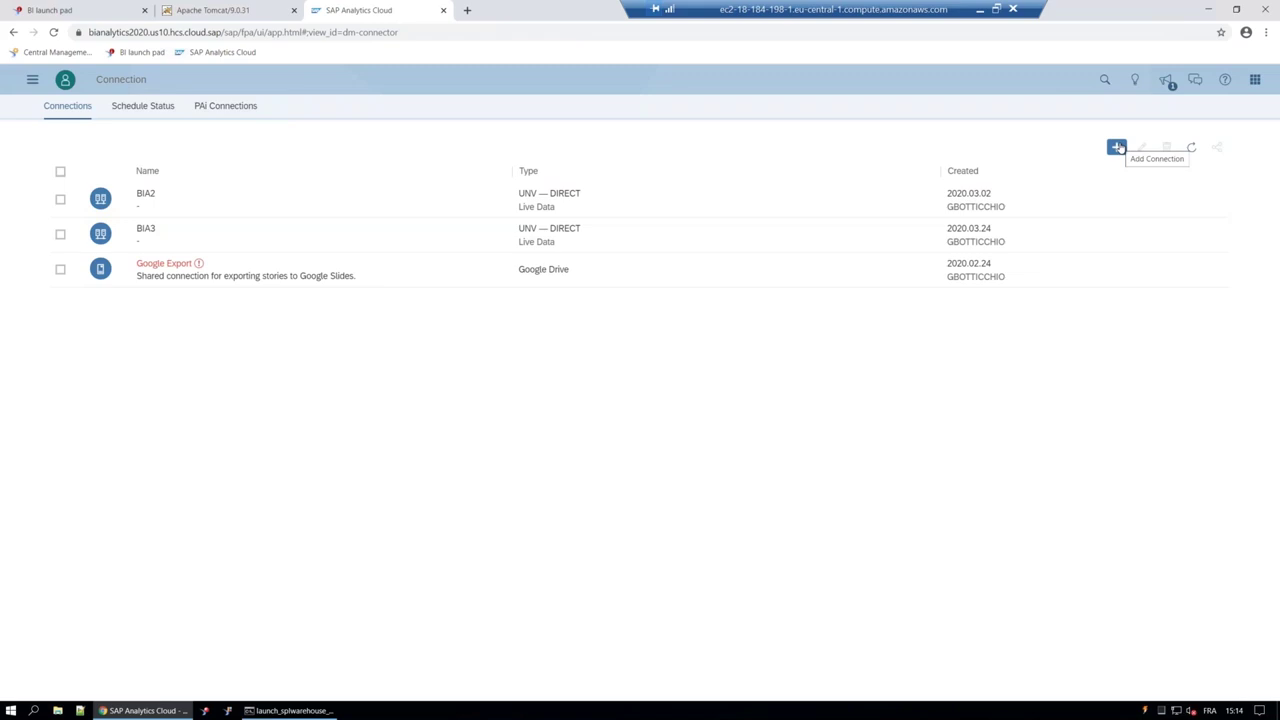
left_click(1120, 149)
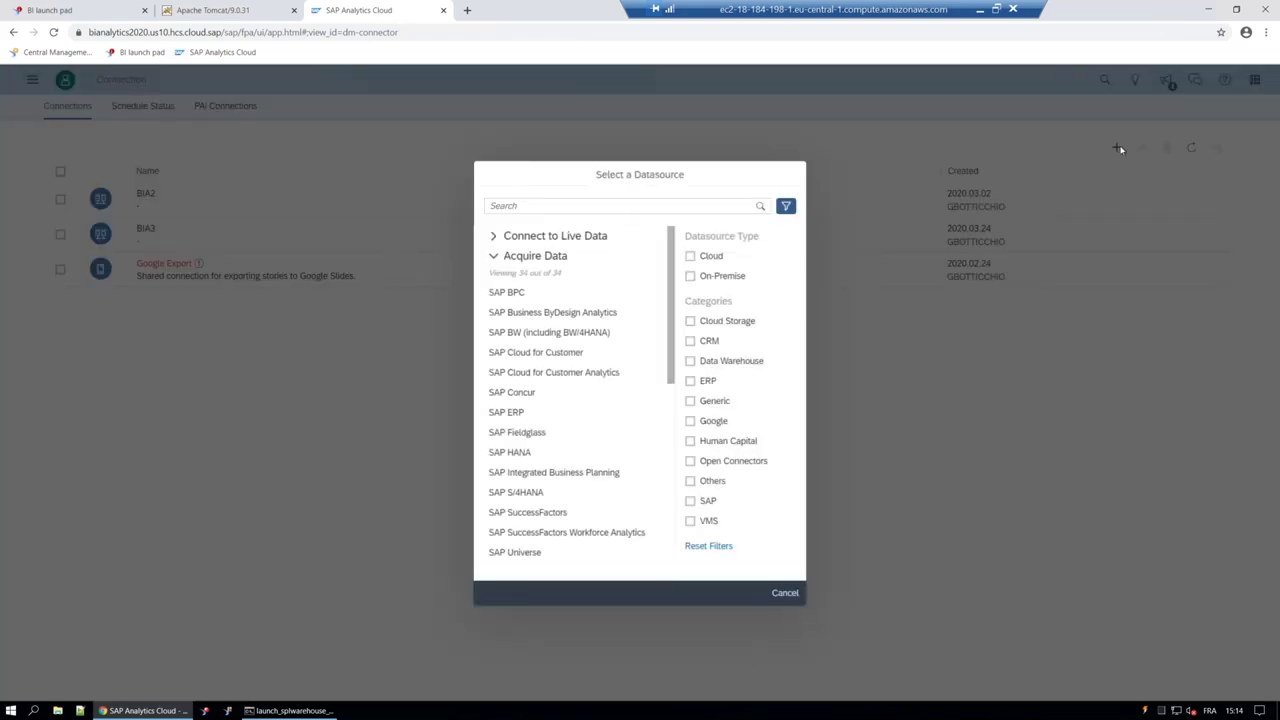
left_click(493, 236)
left_click(520, 372)
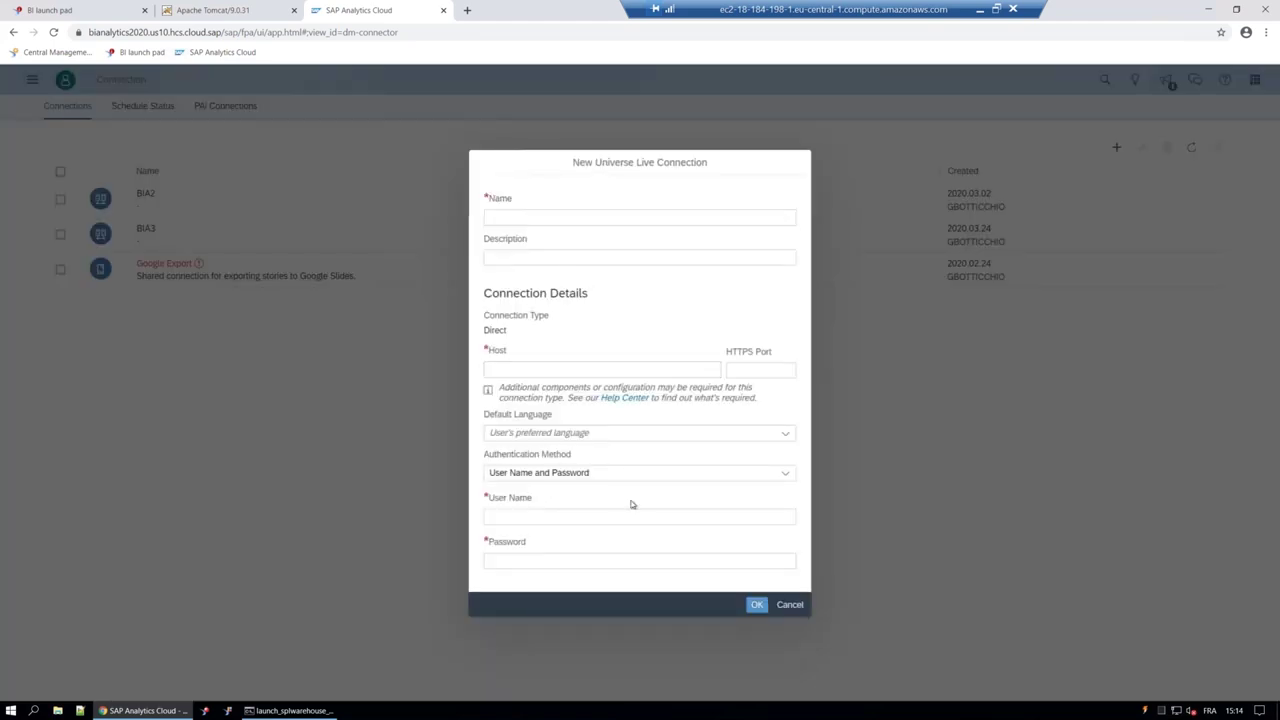
left_click(531, 218)
left_click(521, 365)
left_click(519, 369)
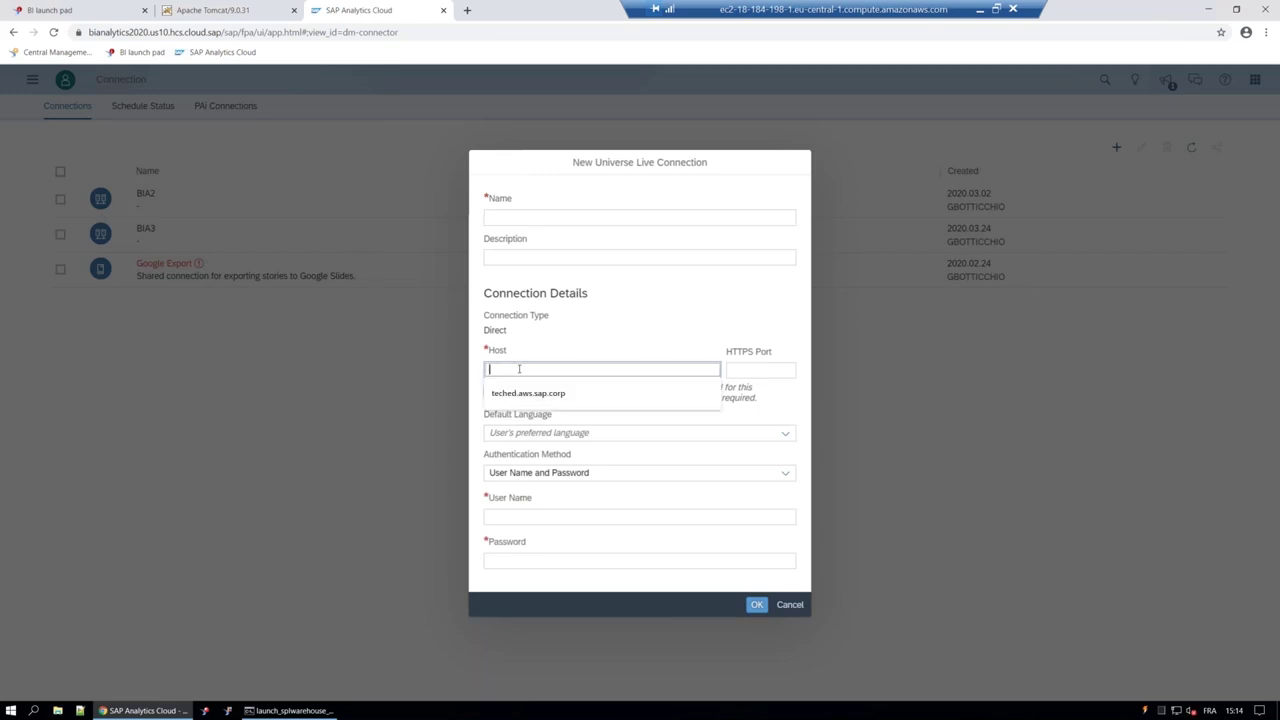
left_click(759, 369)
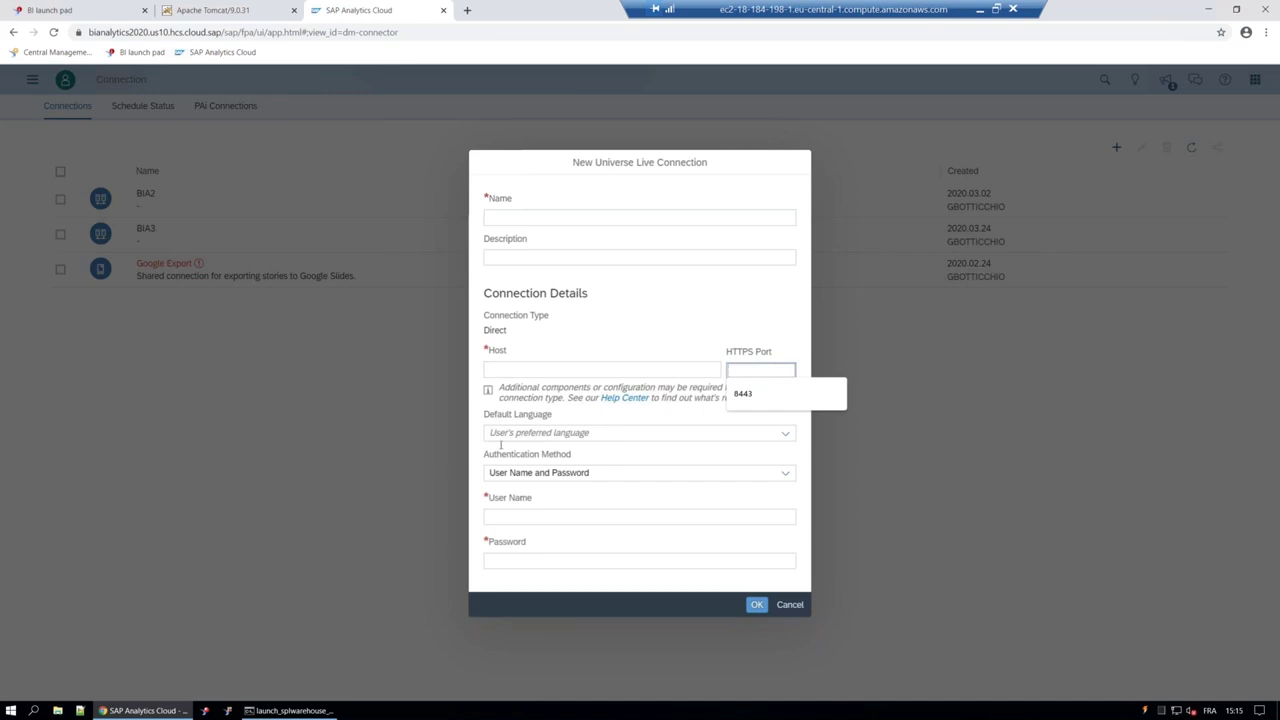
left_click(790, 605)
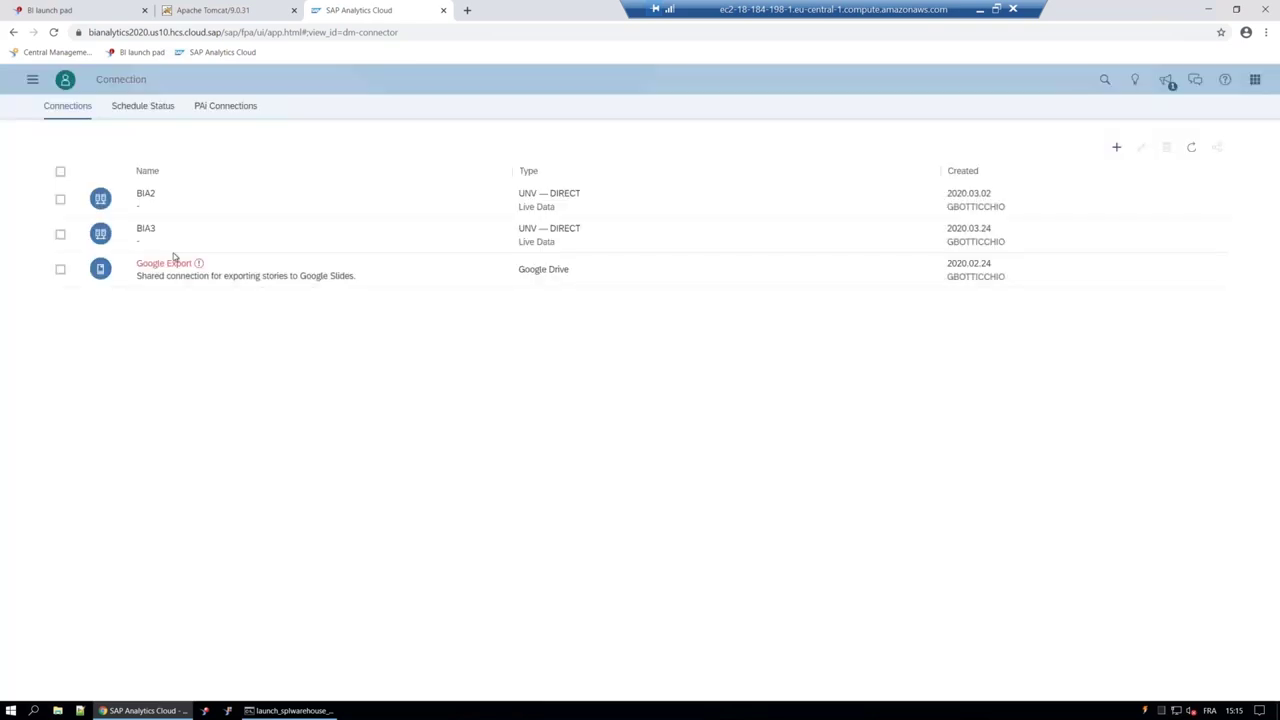
Step: Open the BIA3 live universe connection for editing and check its host and HTTPS port
left_click(60, 234)
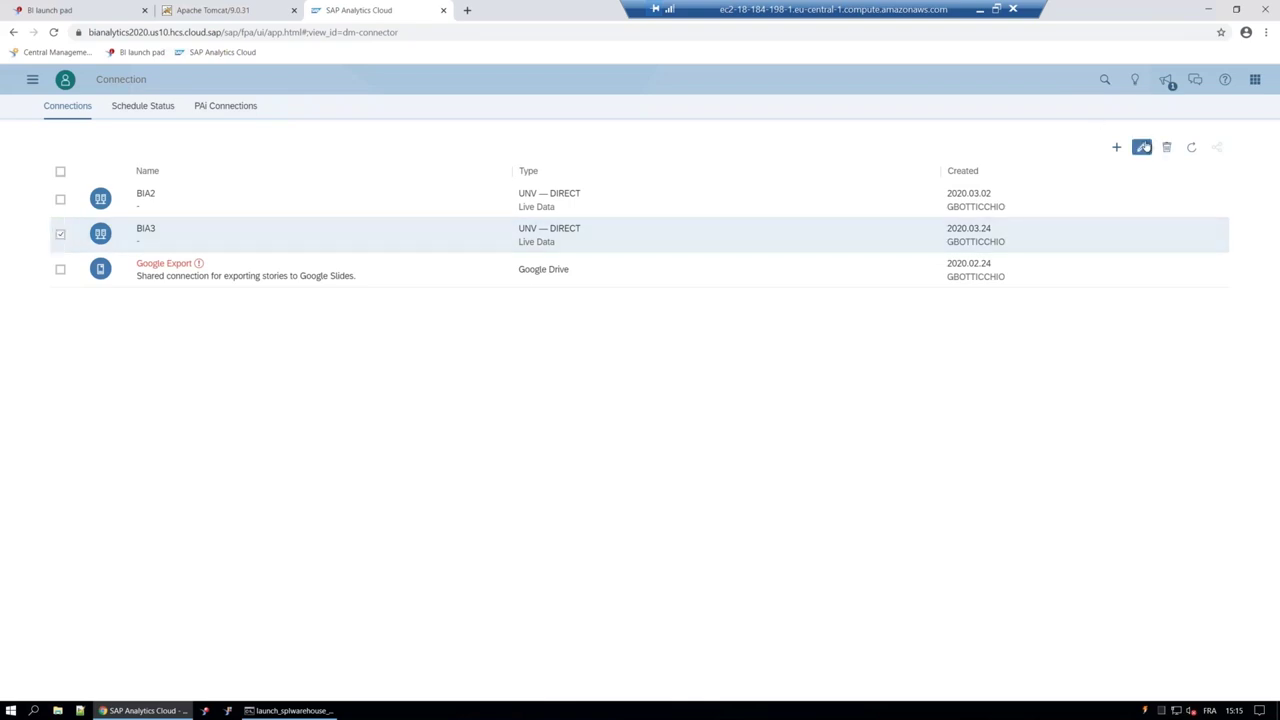
left_click(1142, 147)
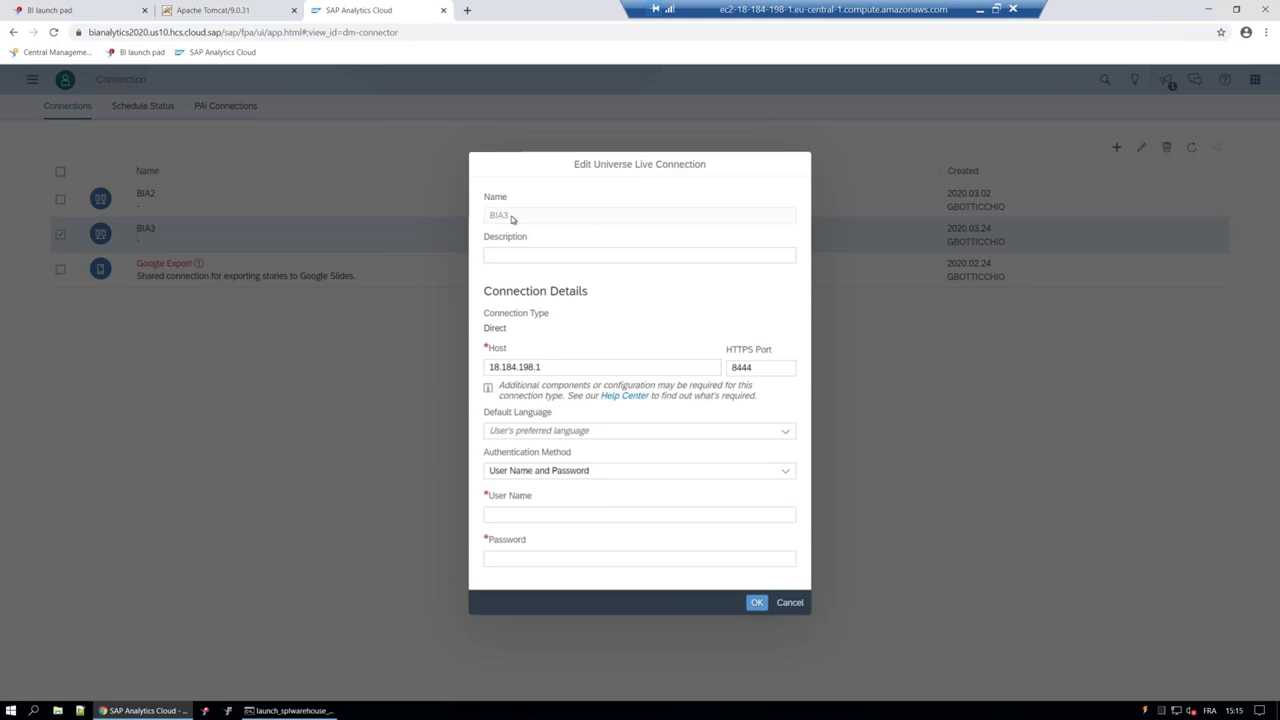
left_click(580, 365)
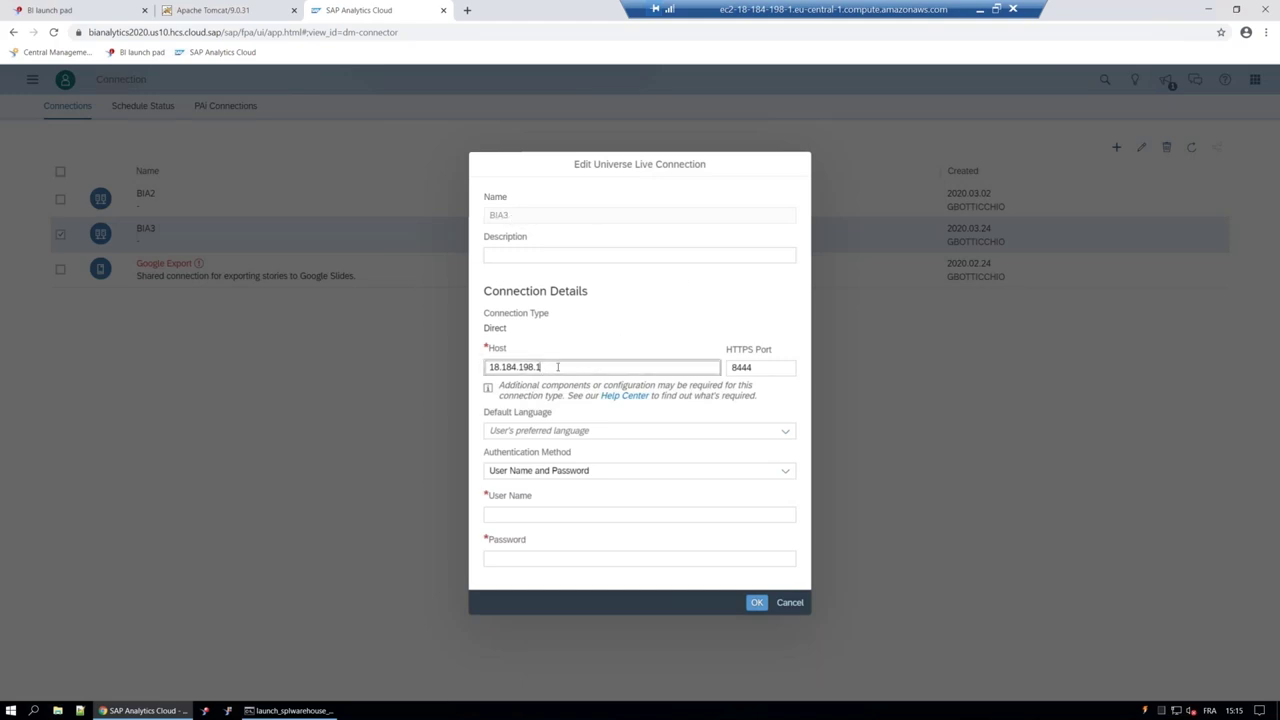
left_click(757, 366)
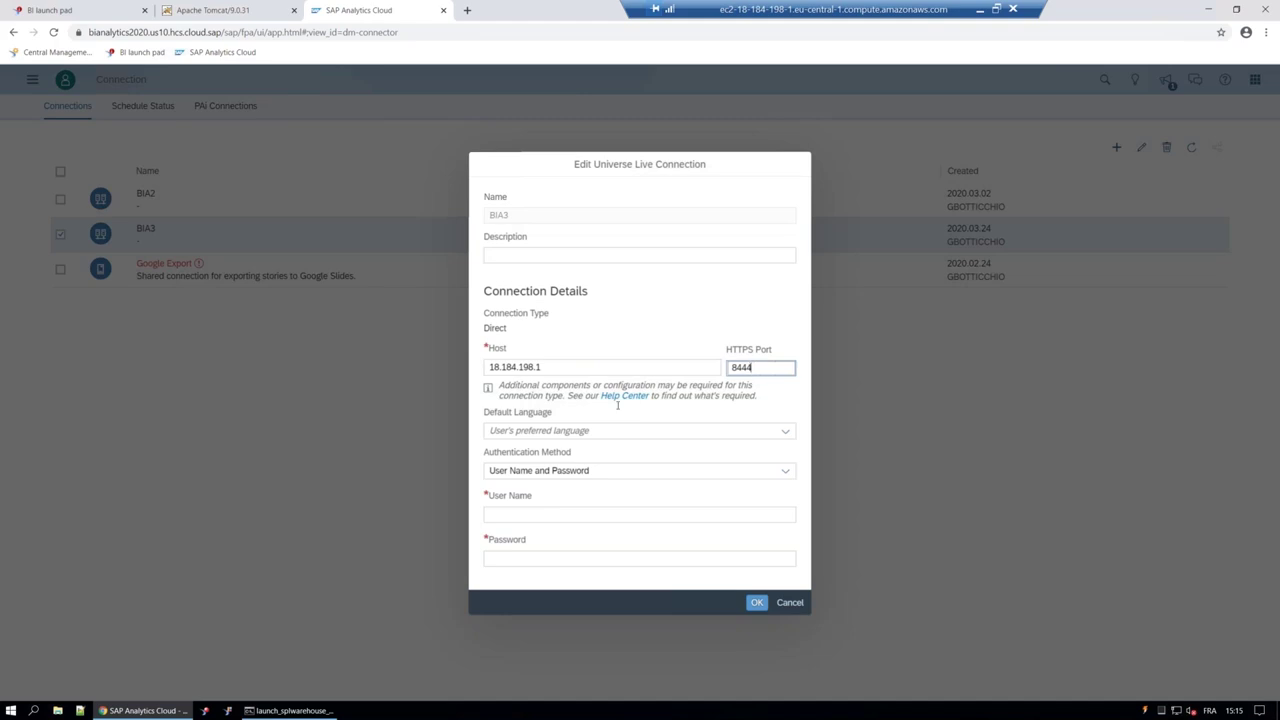
Step: Set the BIA3 connection's user name to Administrator, enter its password and save the connection
left_click(505, 513)
type("Administr")
key("Tab")
type("****")
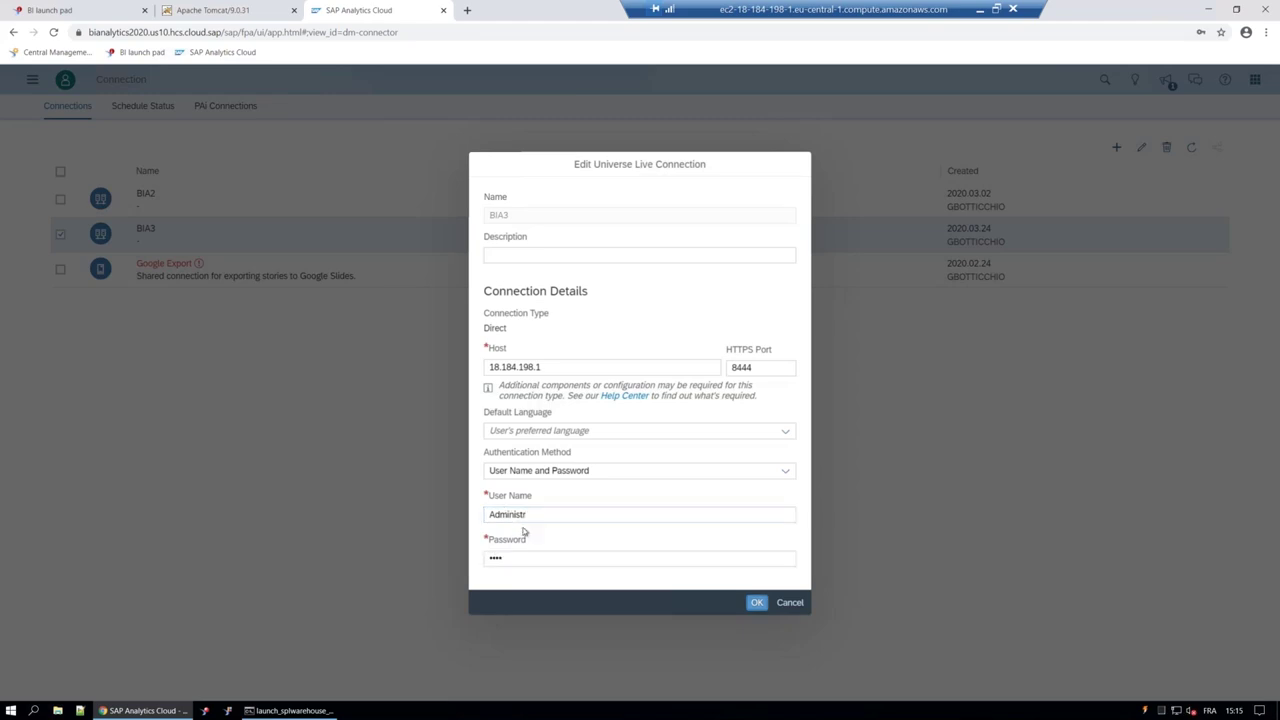
left_click(540, 515)
key("BackSpace")
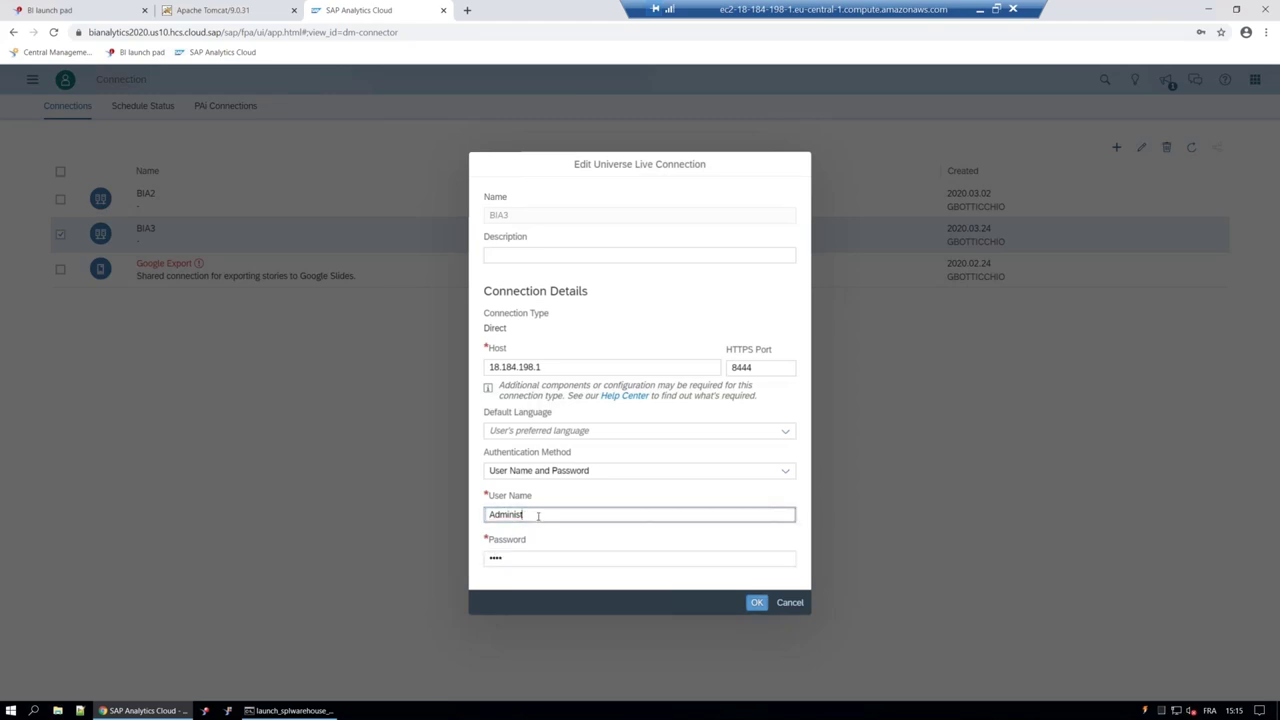
type("r")
key("Tab")
type("****")
left_click(538, 515)
type("rator")
left_click(572, 552)
key("Tab")
type("*******")
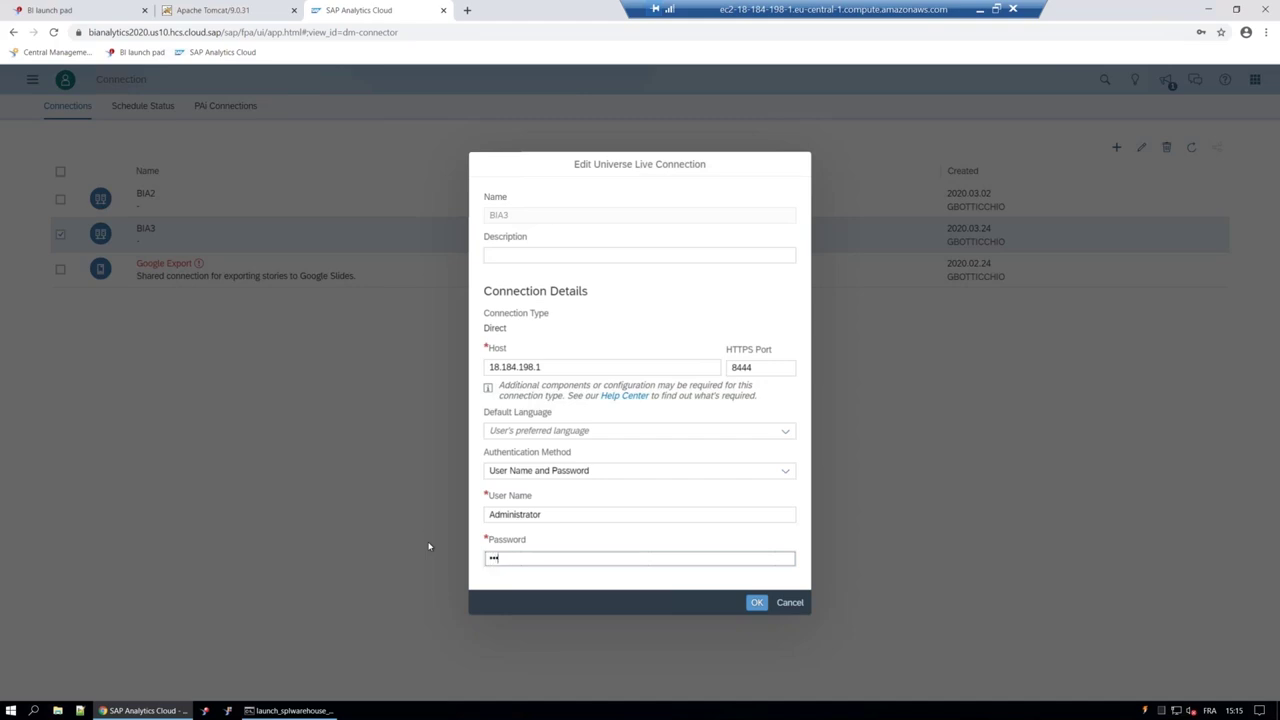
type("**")
left_click(760, 603)
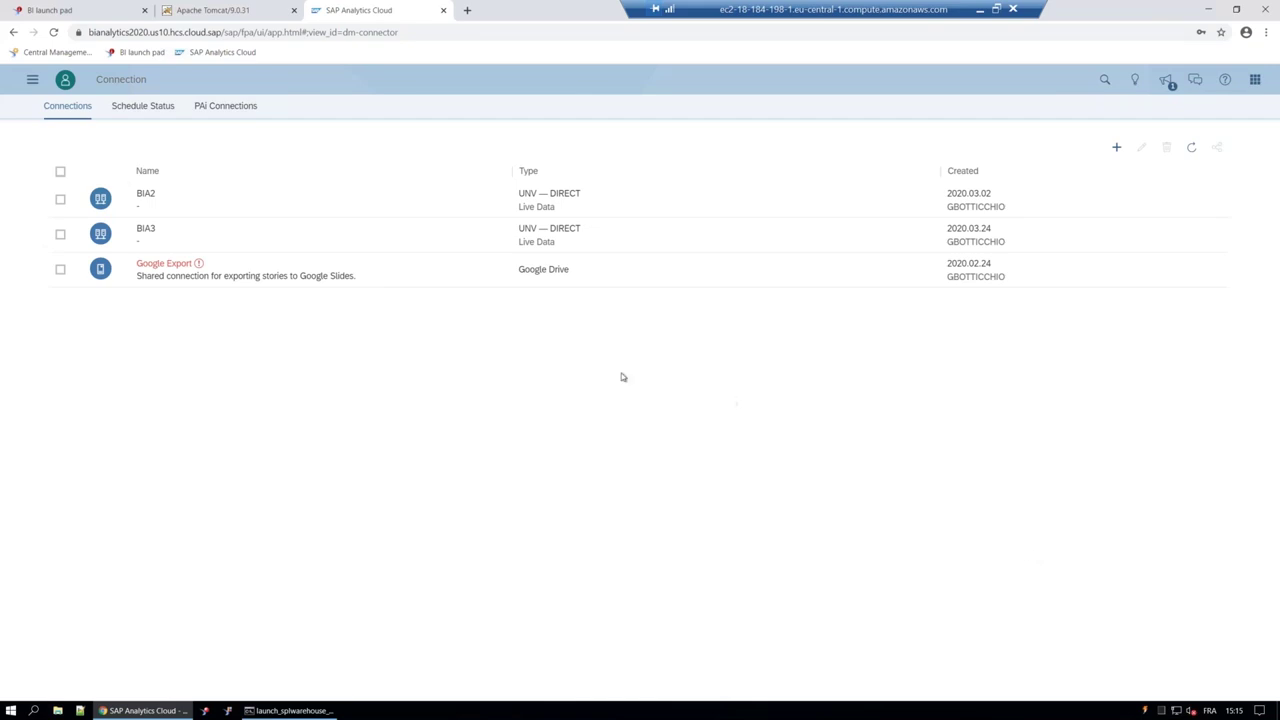
Step: Start a new model that gets its data from a live data connection
left_click(32, 79)
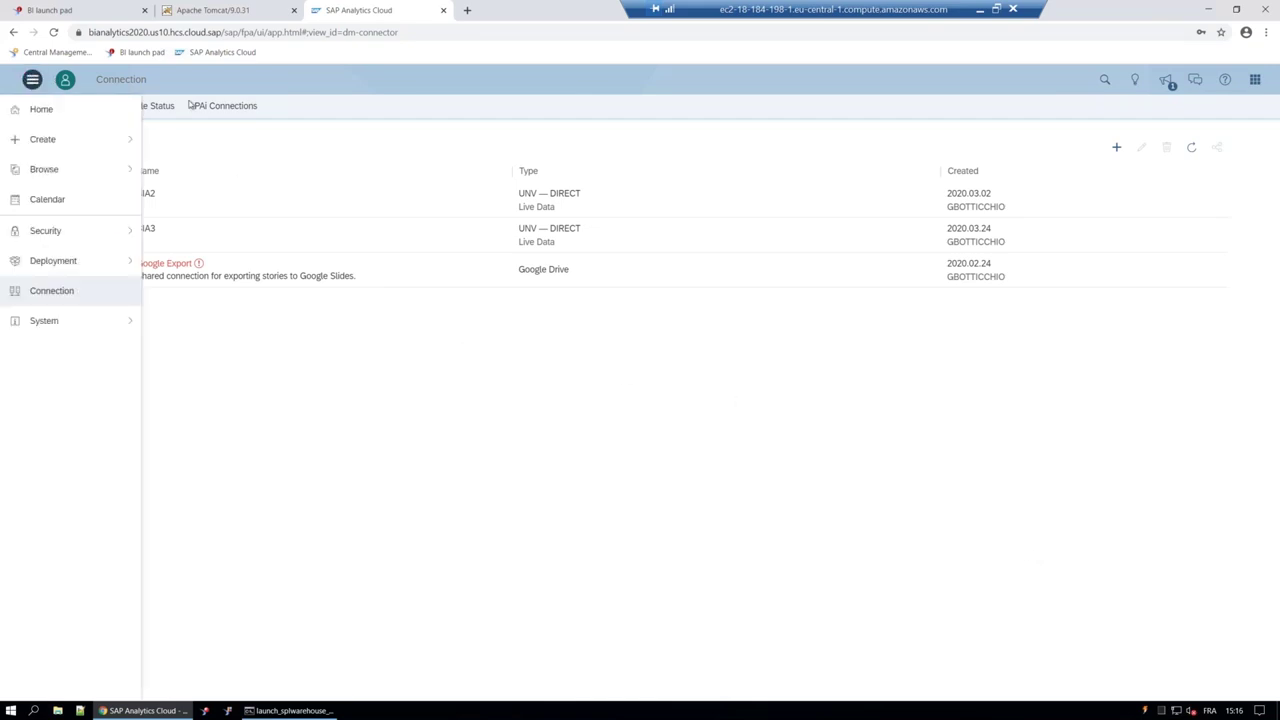
left_click(68, 141)
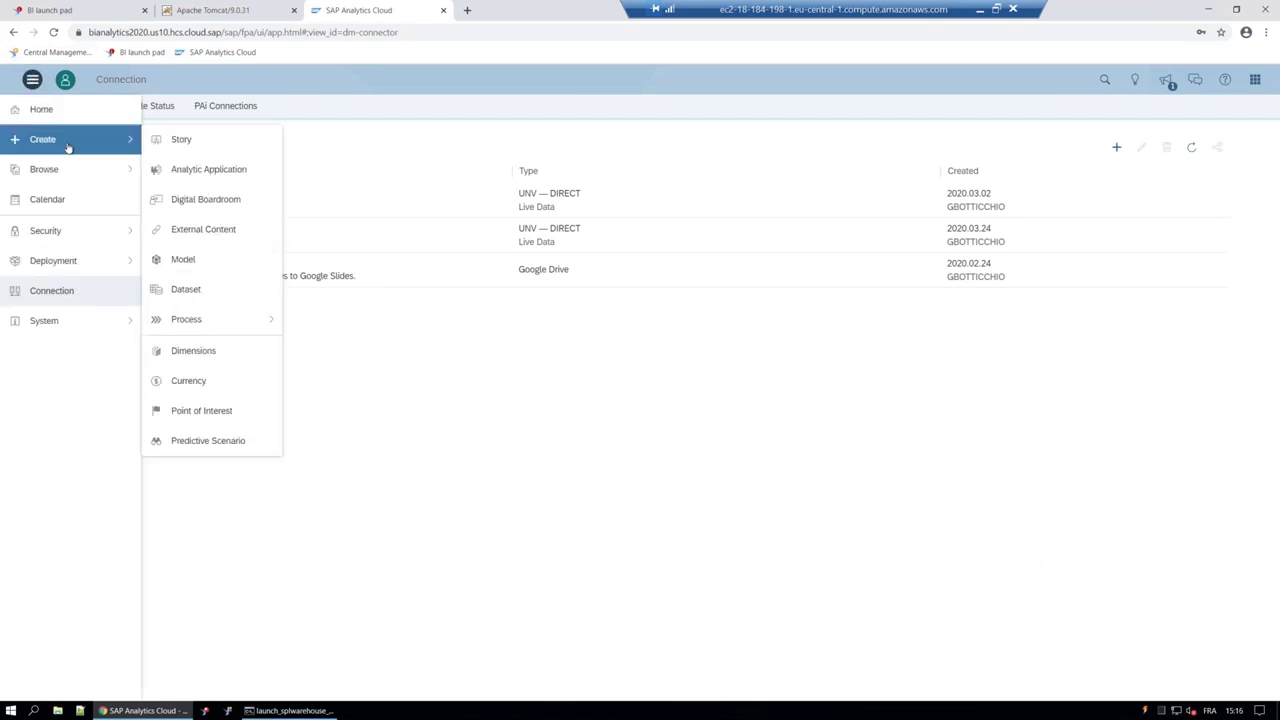
left_click(200, 259)
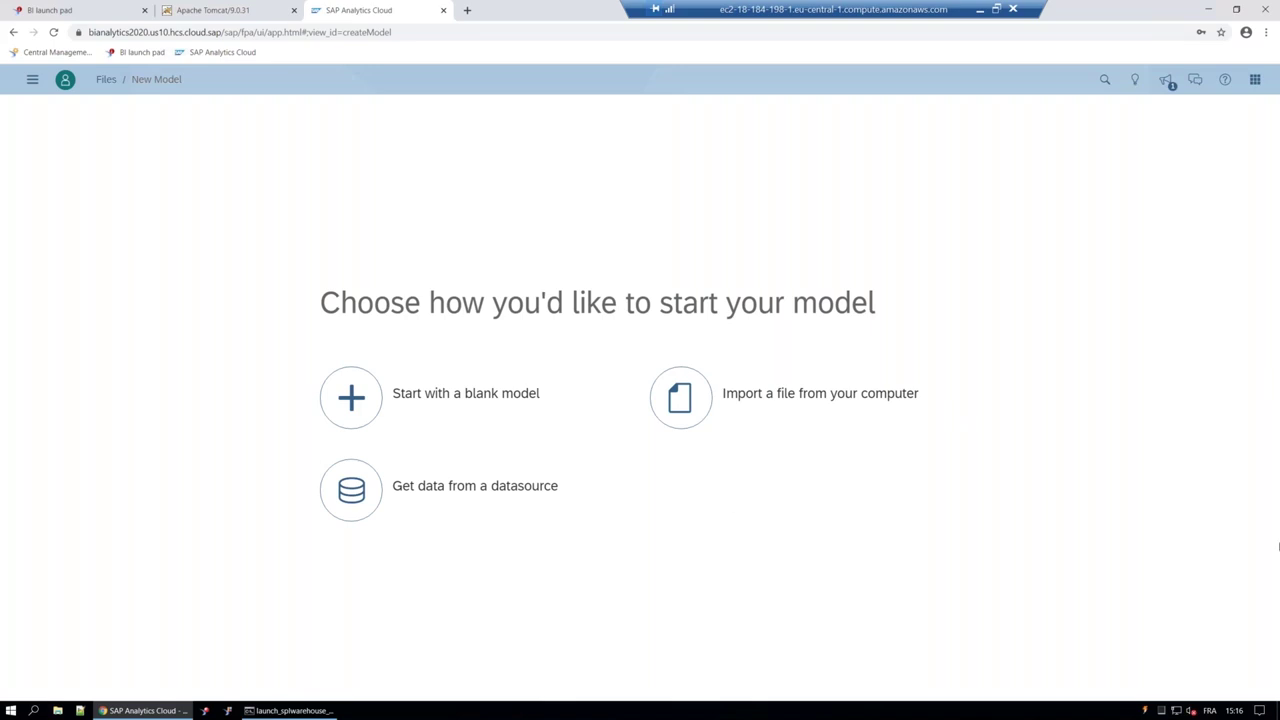
left_click(358, 490)
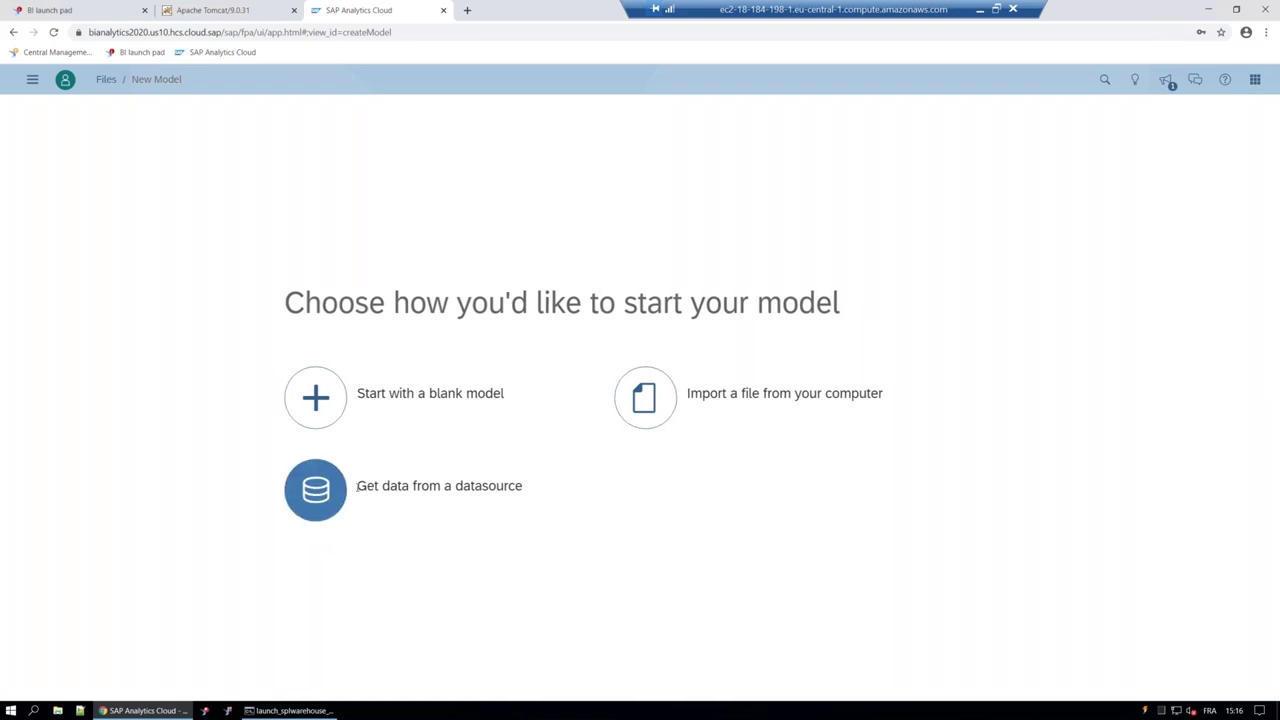
left_click(1076, 193)
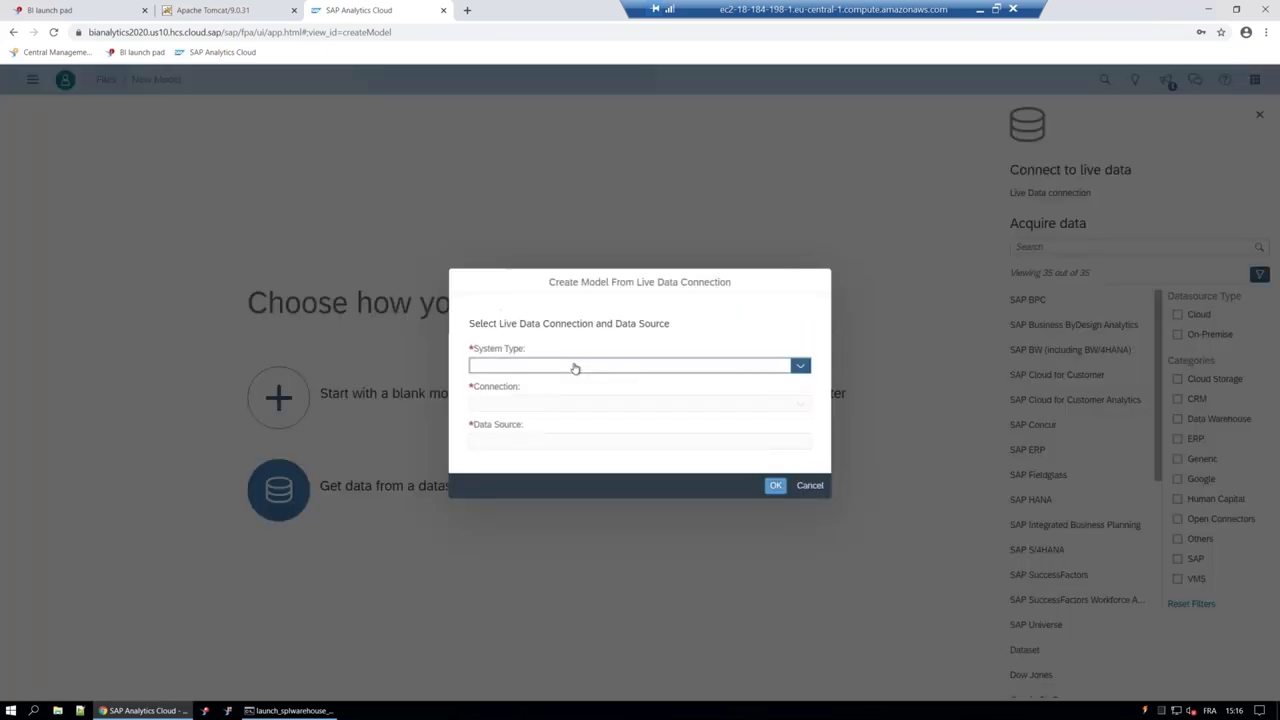
Step: Base the model on system type SAP Universe, connection BIA3 and data source SPL_Warehouse.unx
left_click(577, 366)
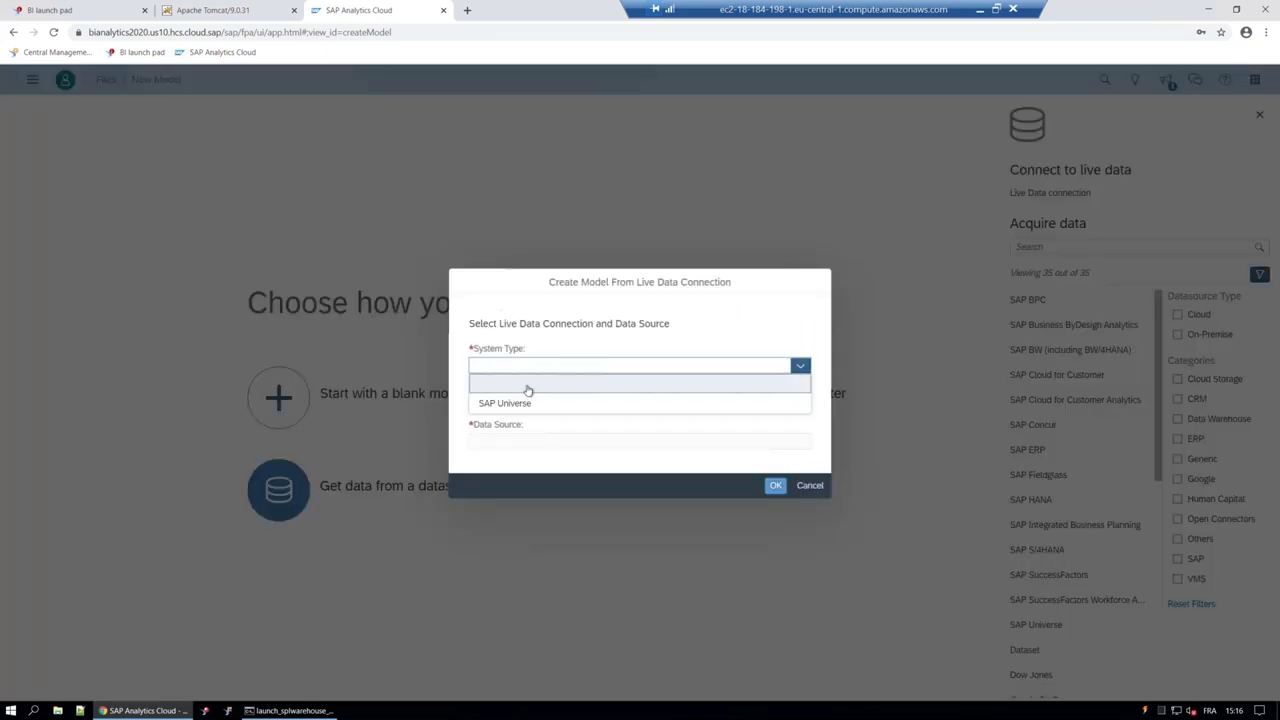
left_click(528, 404)
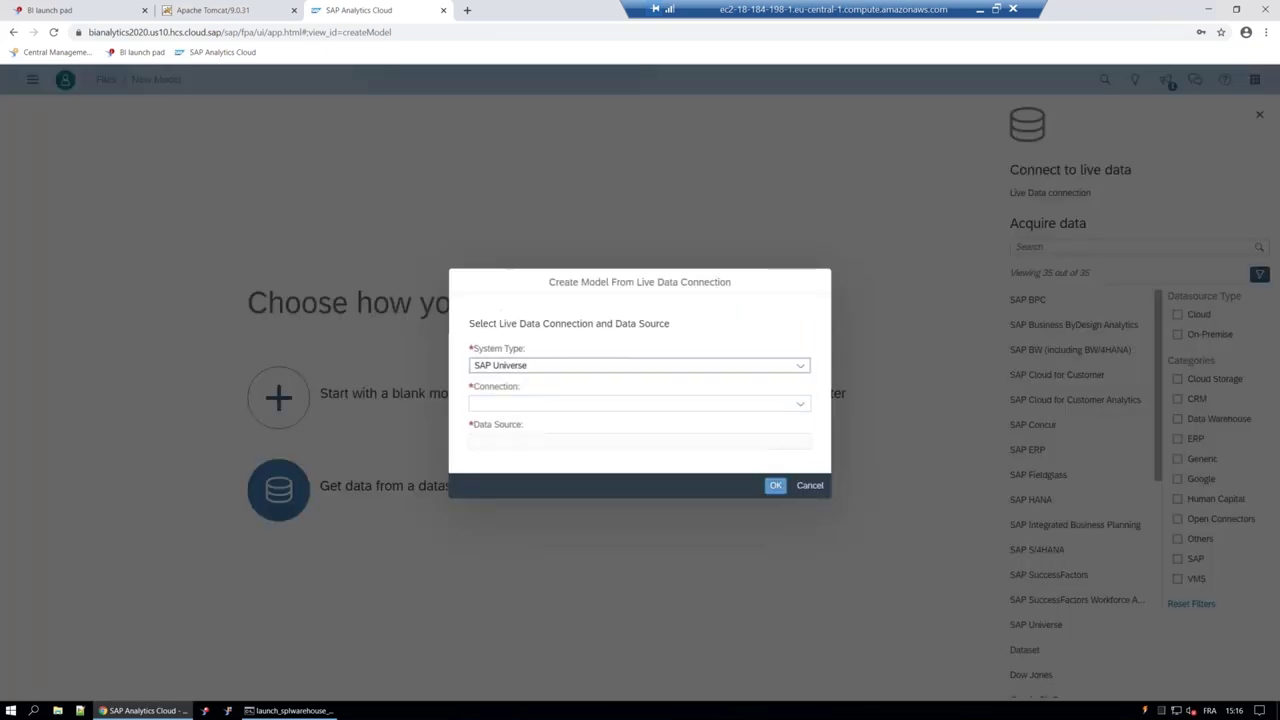
left_click(800, 403)
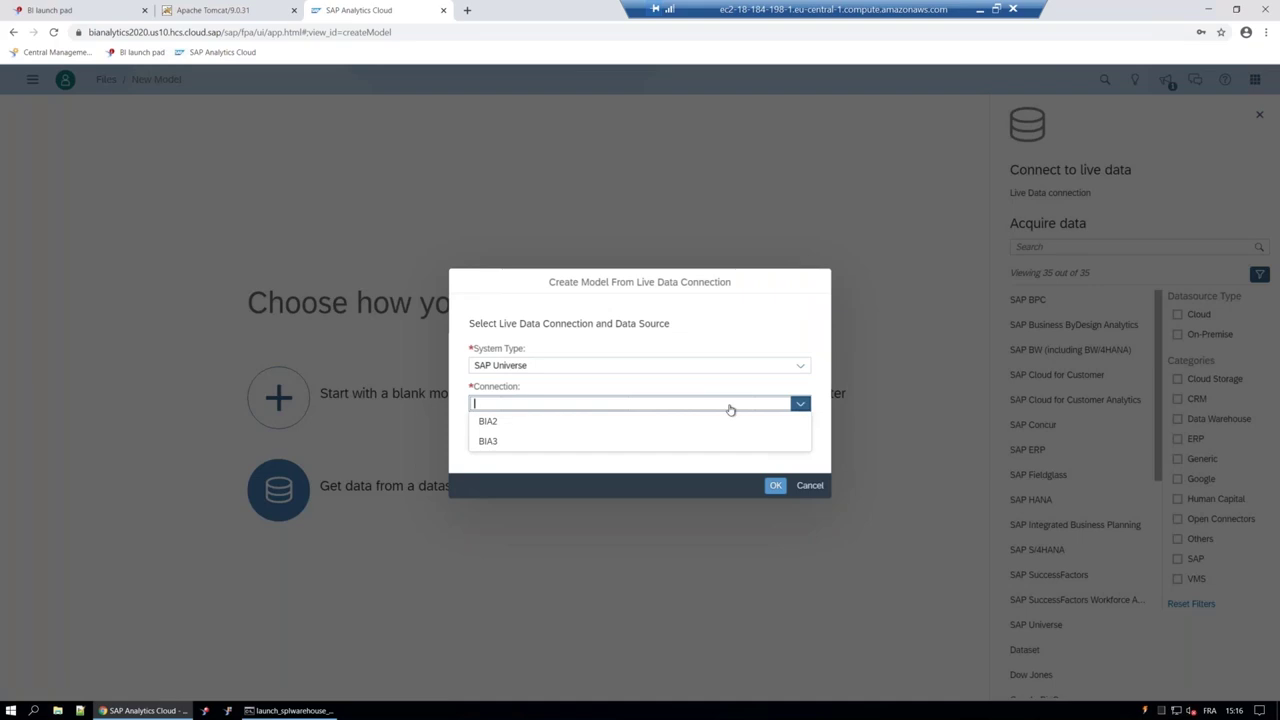
left_click(511, 443)
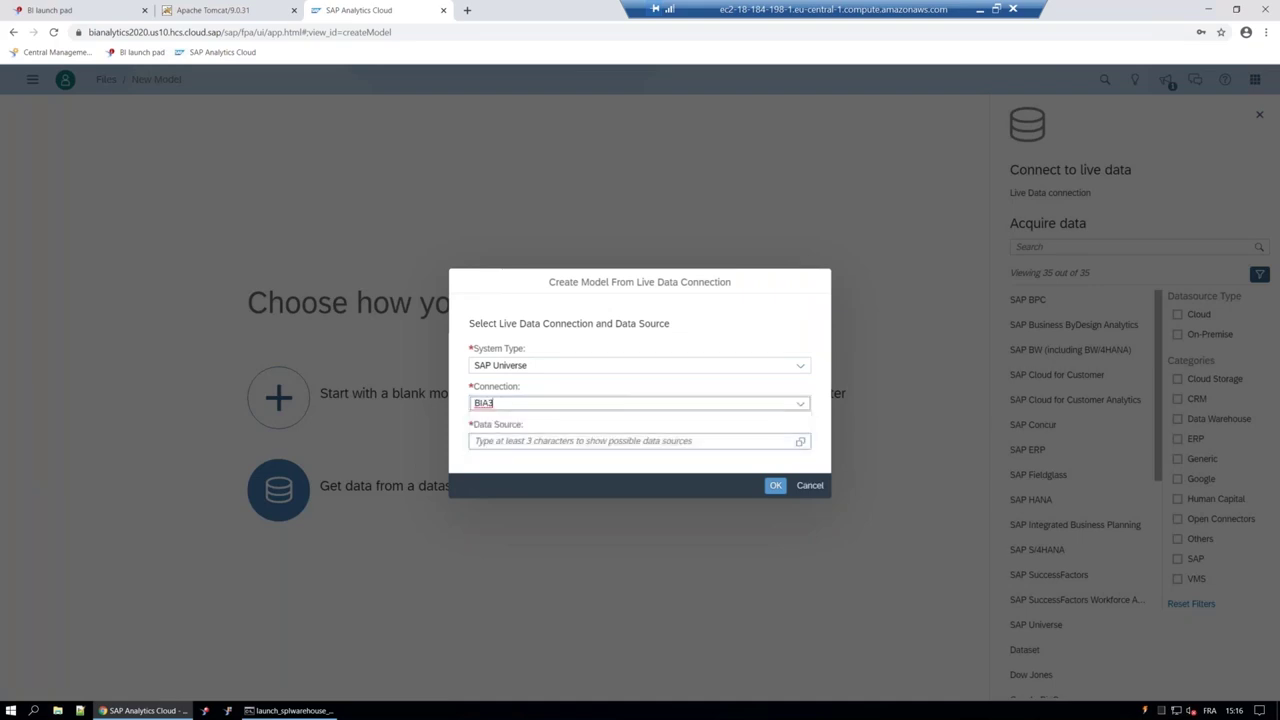
left_click(802, 443)
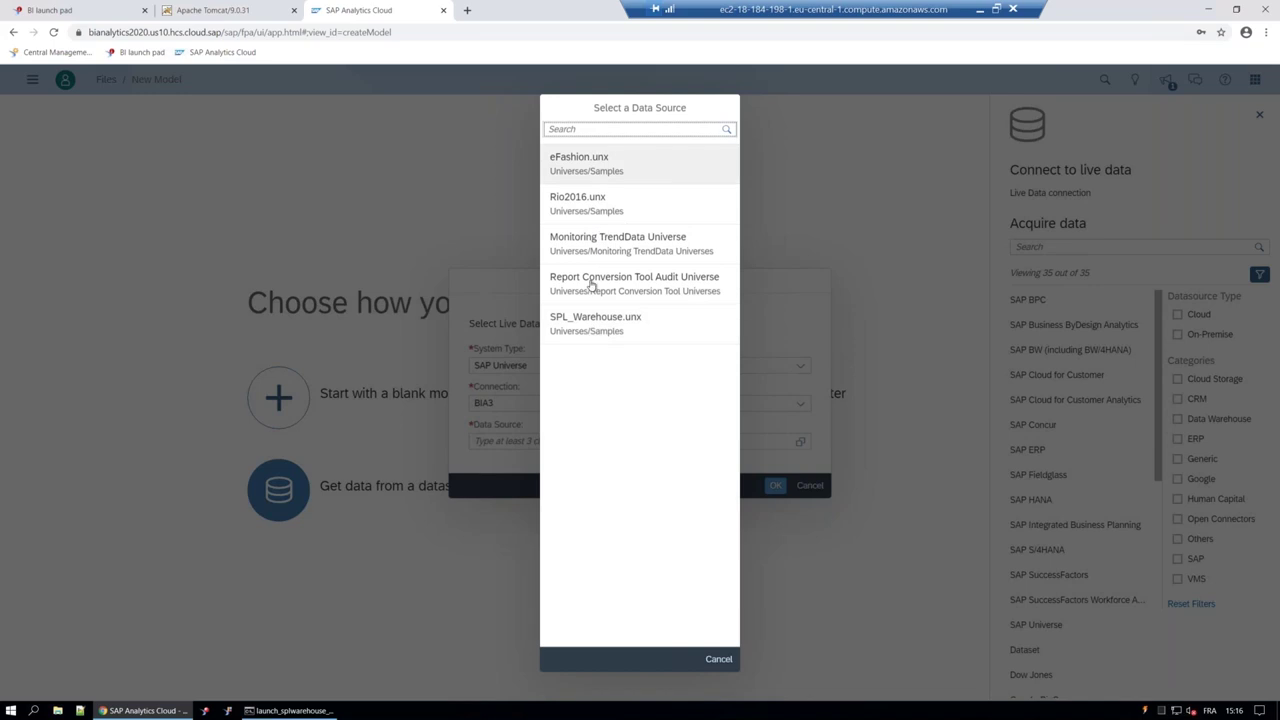
left_click(586, 323)
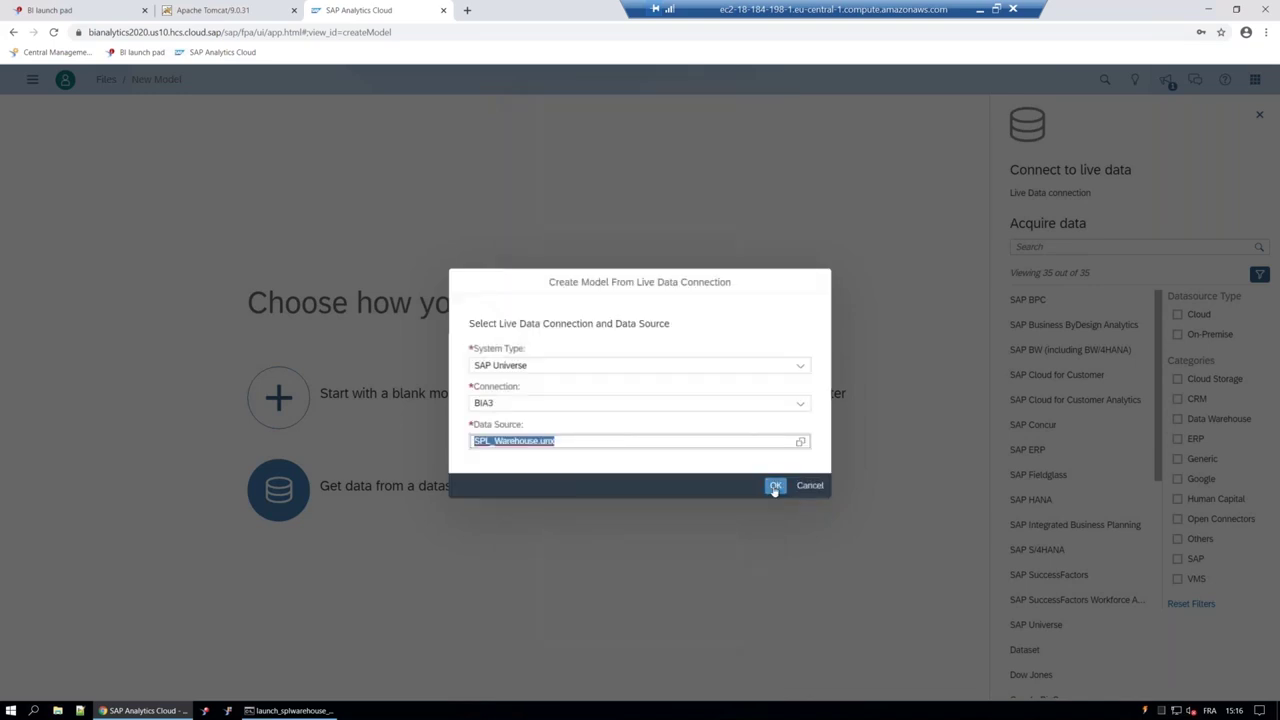
left_click(775, 485)
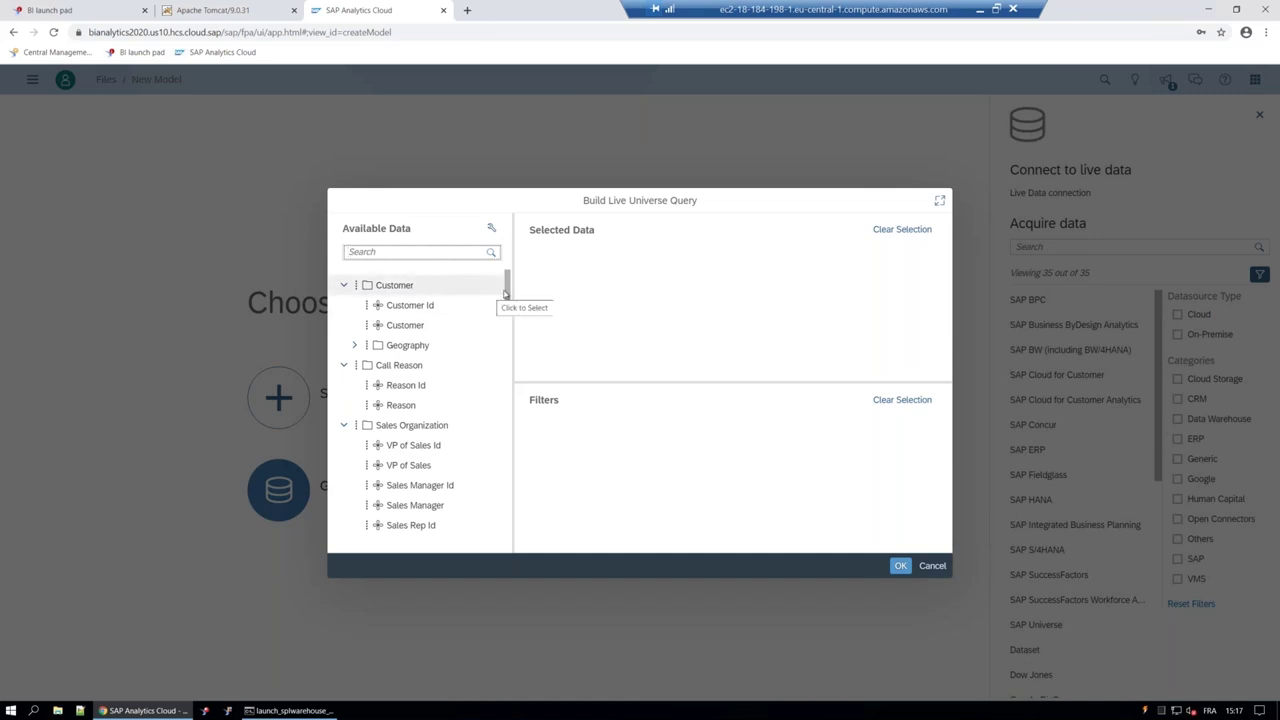
Step: Add the Product, Category and Line dimensions from the Product folder to the query's selected data
left_click_drag(508, 303, 508, 345)
left_click(401, 365)
left_click(404, 405)
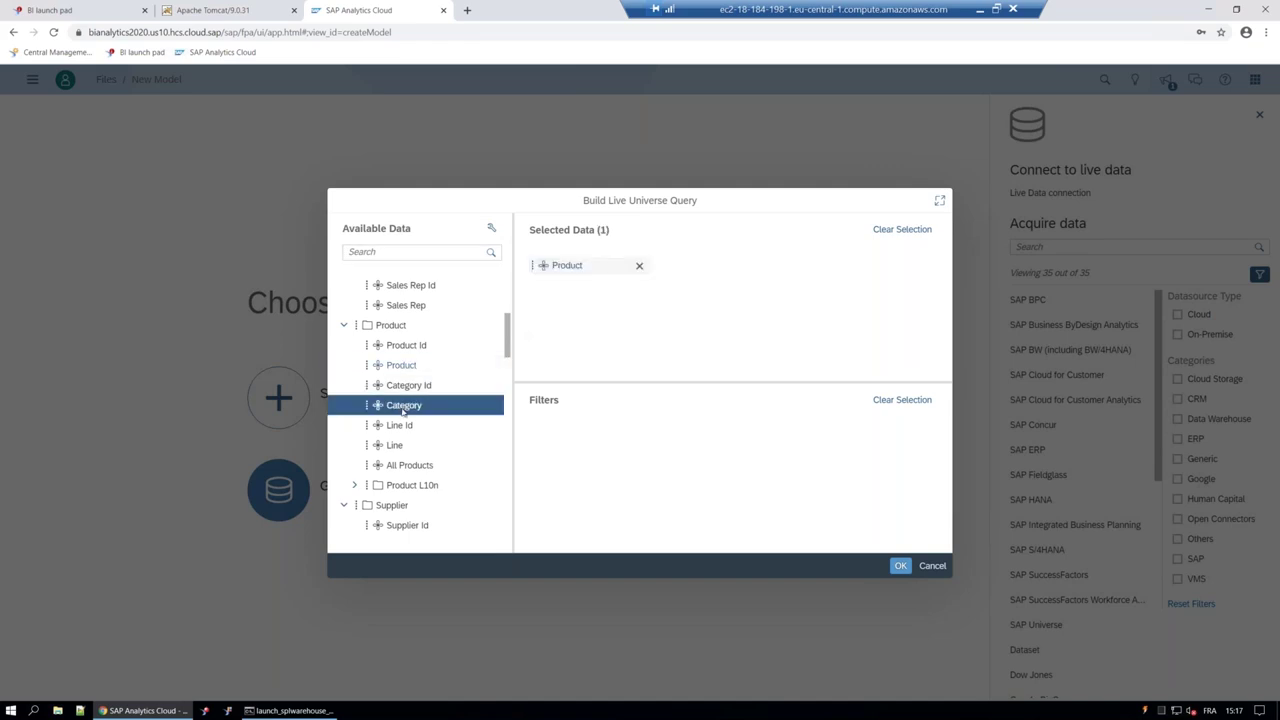
left_click(395, 445)
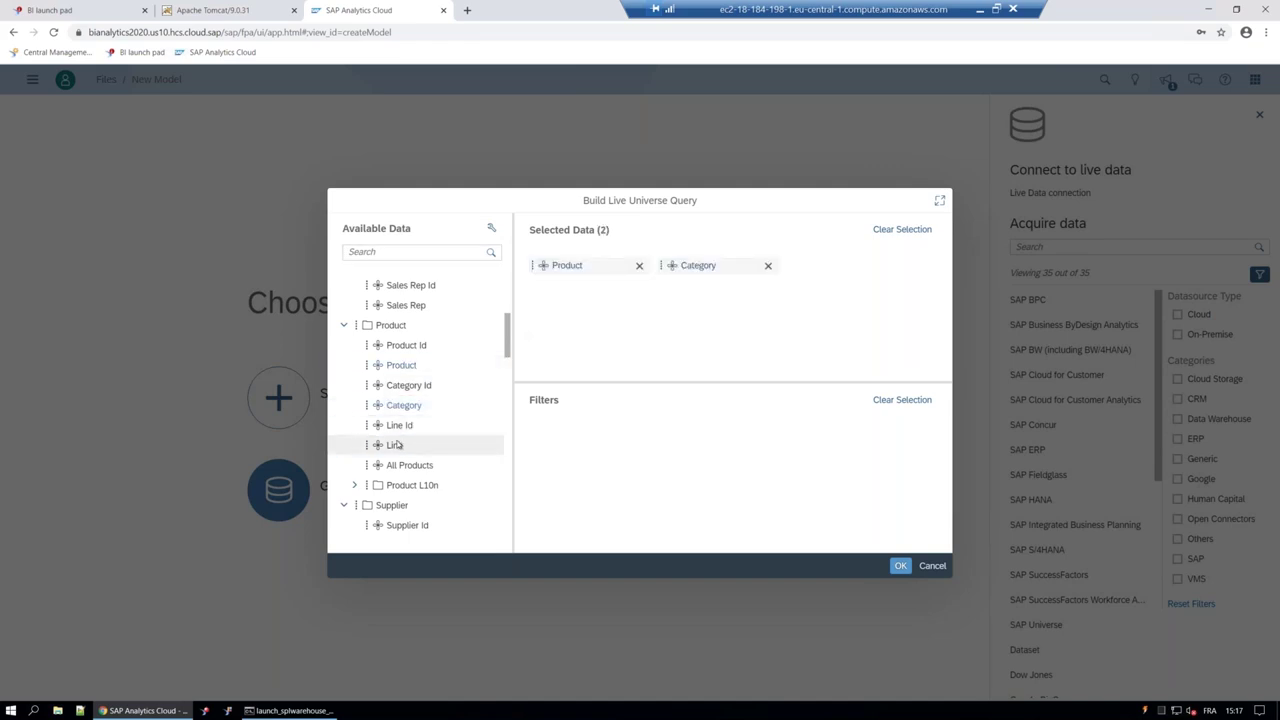
left_click(354, 487)
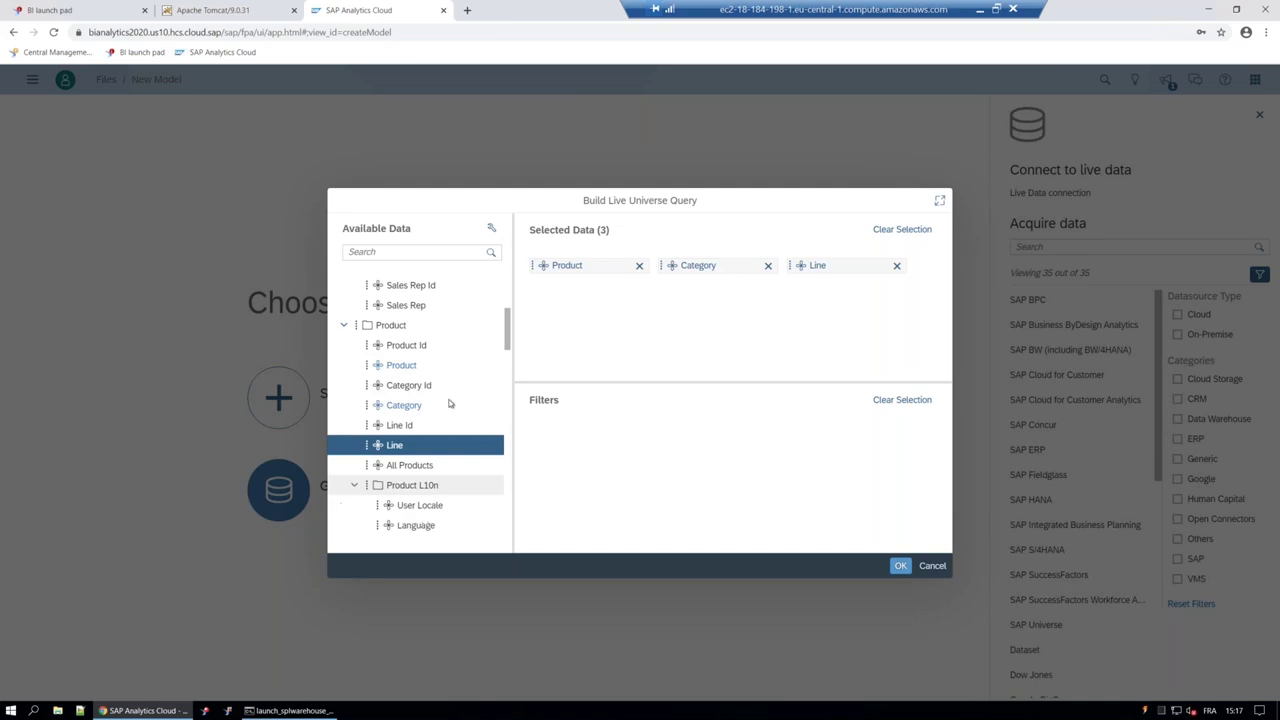
left_click_drag(508, 348, 350, 371)
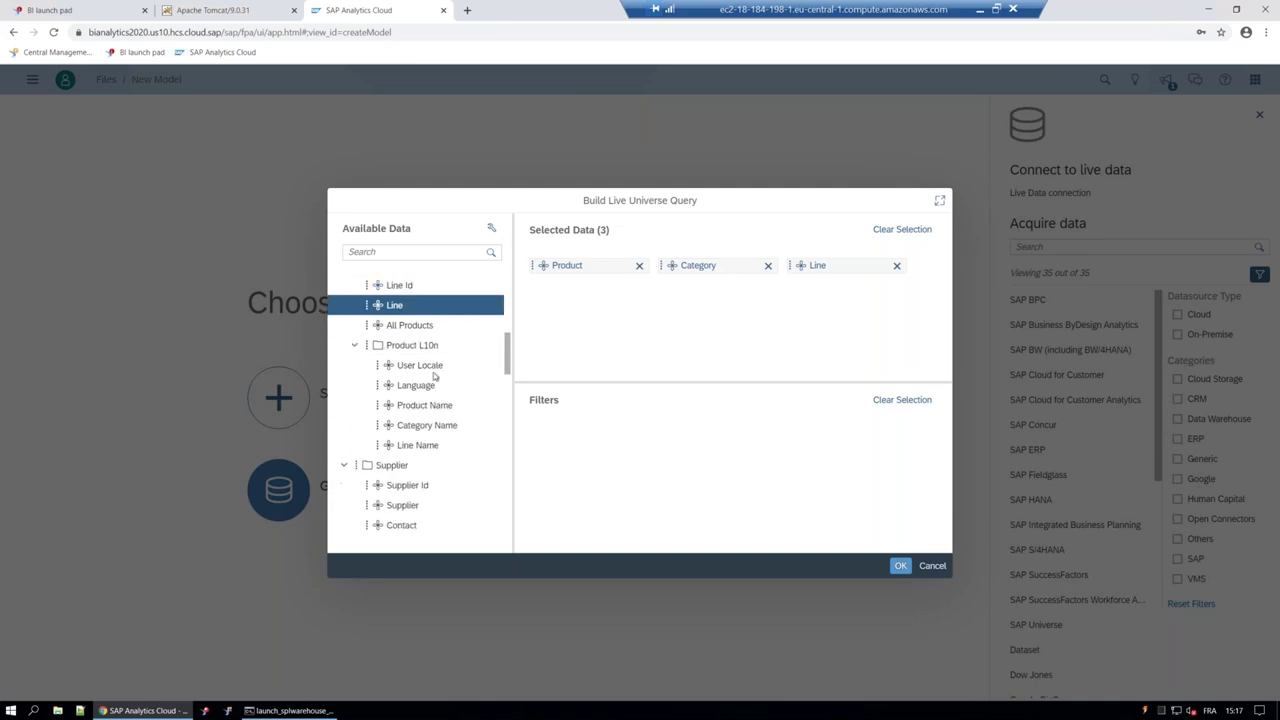
left_click(354, 345)
scroll(508, 367, "up", 1)
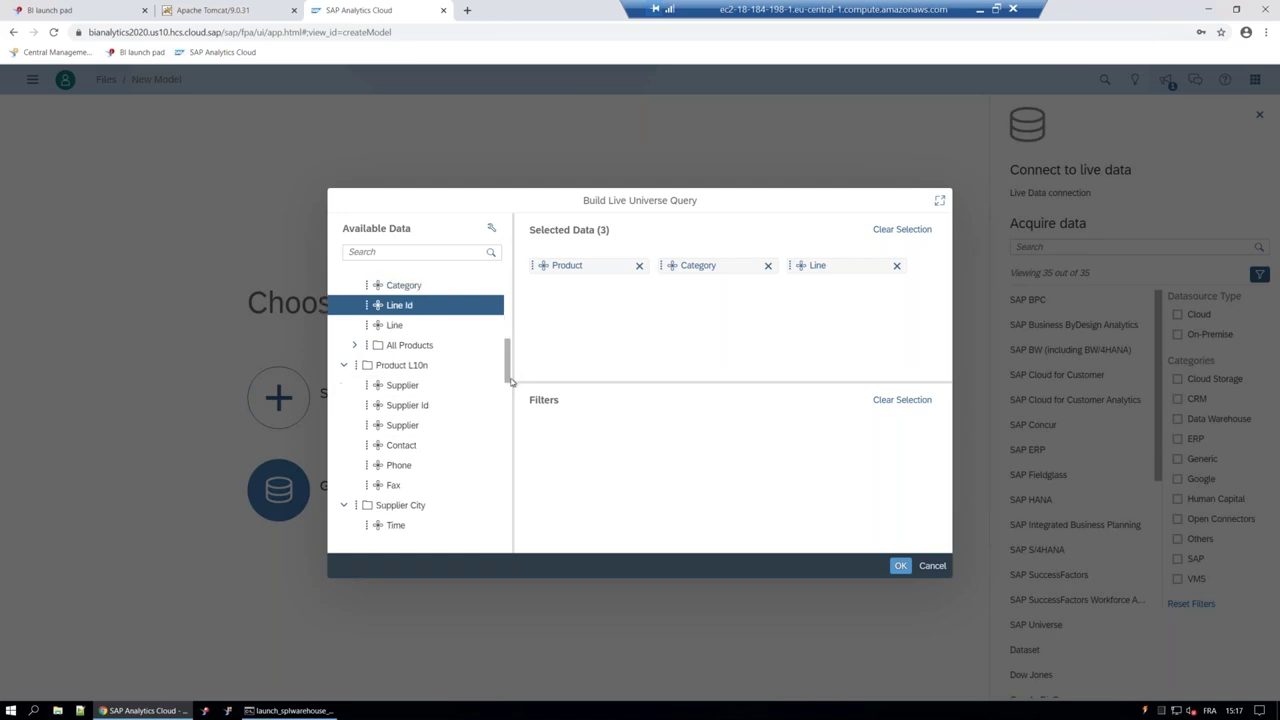
Step: Add Calendar Year, Calendar Year Quarter, Calendar Year Month and Calendar Year Week from the Time folder to the query
scroll(508, 367, "down", 4)
scroll(510, 367, "up", 4)
scroll(513, 368, "down", 5)
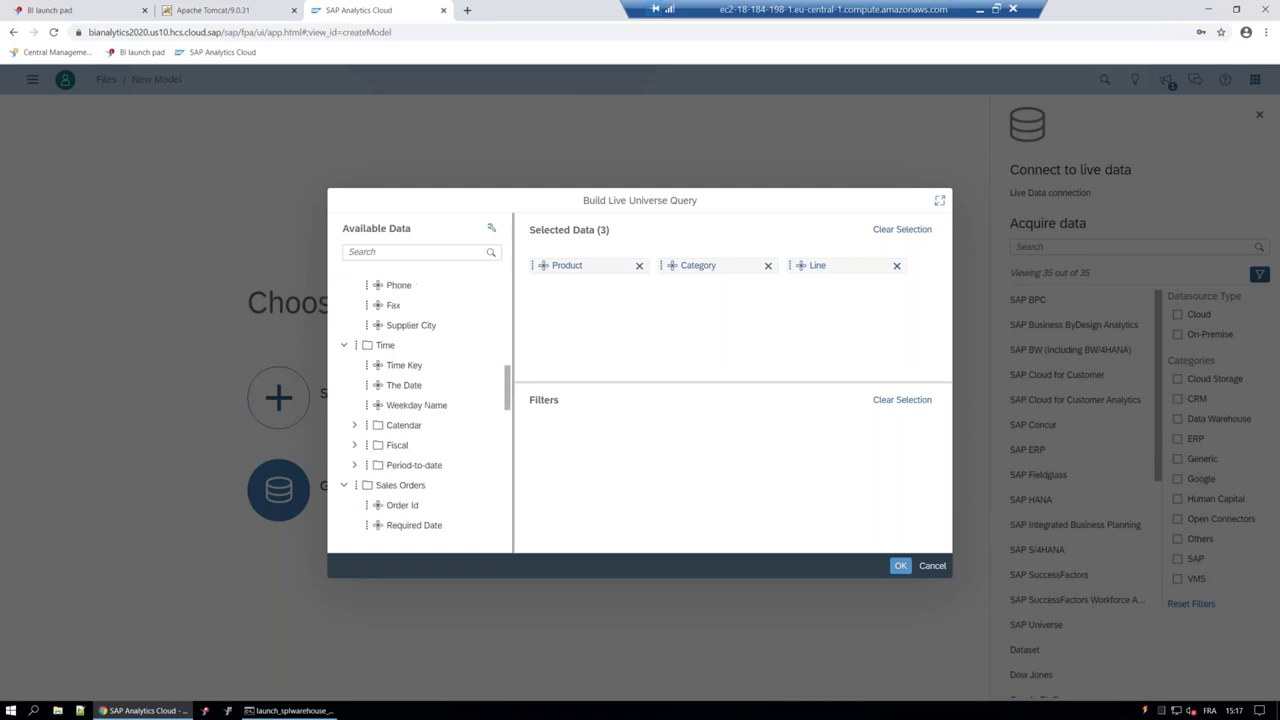
left_click(354, 425)
left_click_drag(508, 375, 509, 404)
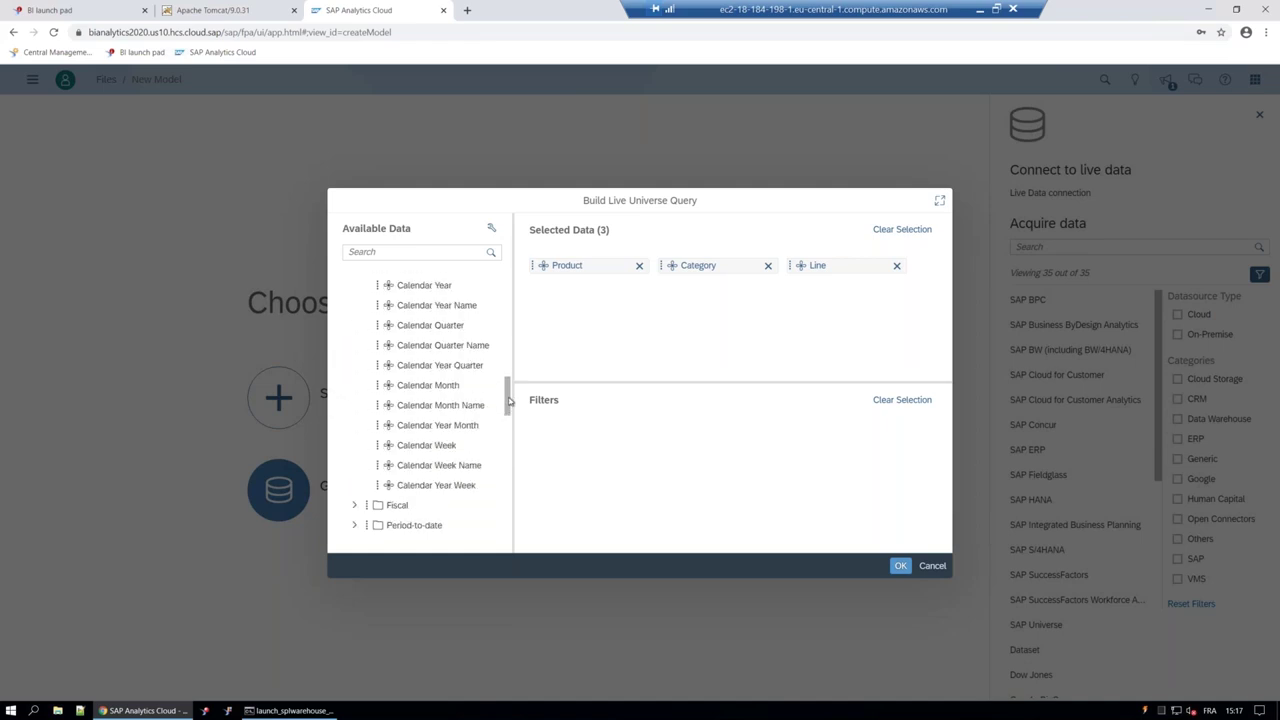
left_click(432, 290)
left_click(439, 366)
left_click(440, 425)
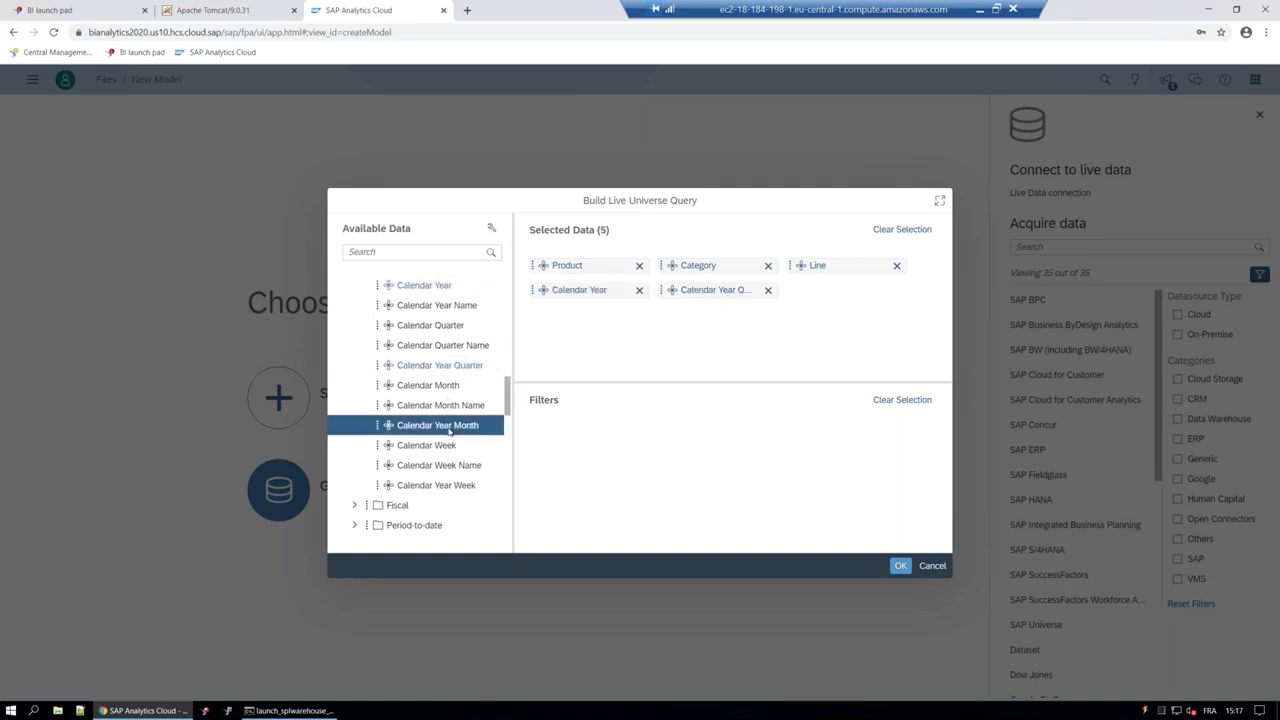
left_click(472, 486)
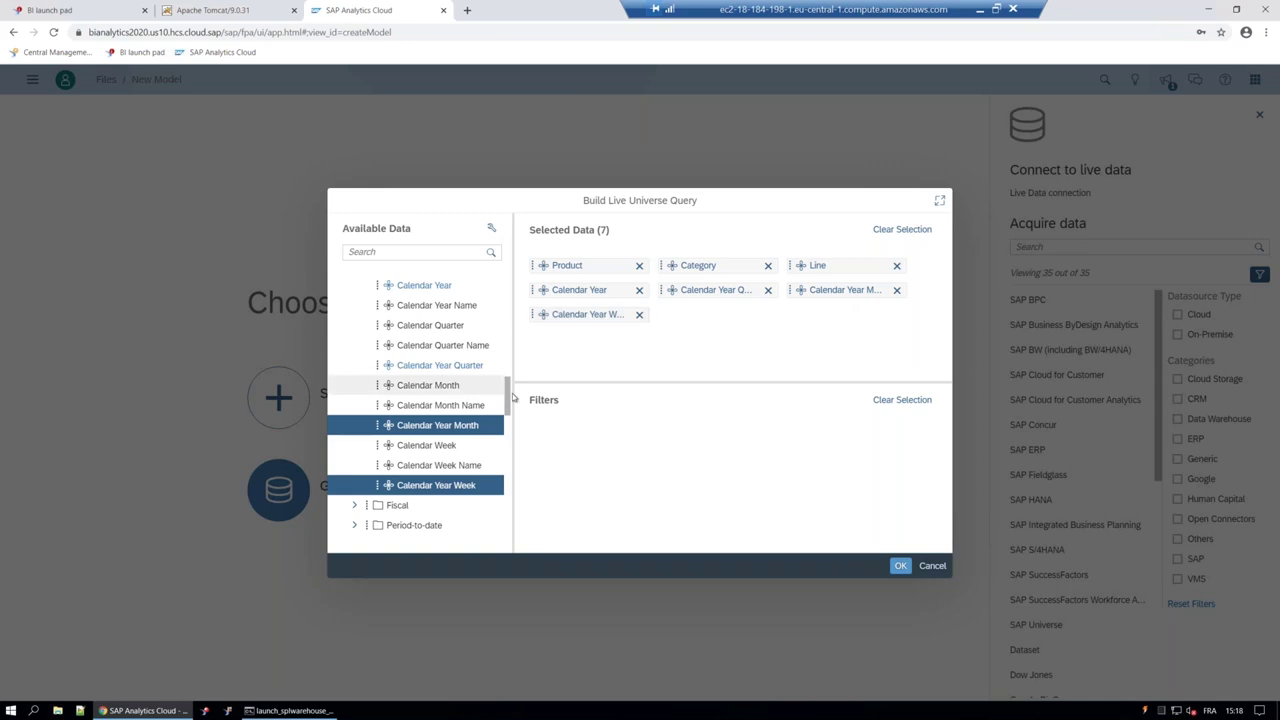
Step: Add the Sales Revenue measures Quantity, Discount, Gross Sales, Net Sales and Margin to the query
left_click_drag(510, 400, 517, 456)
left_click(401, 325)
left_click(405, 346)
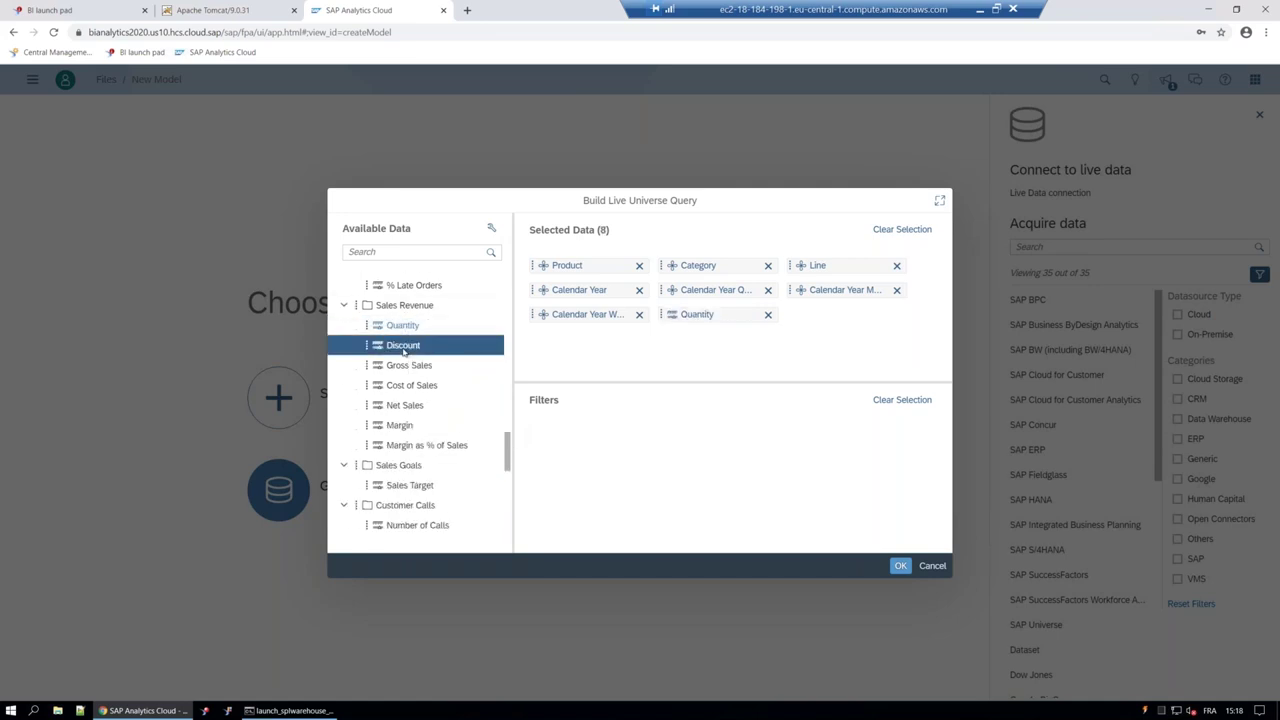
left_click(409, 365)
left_click(410, 405)
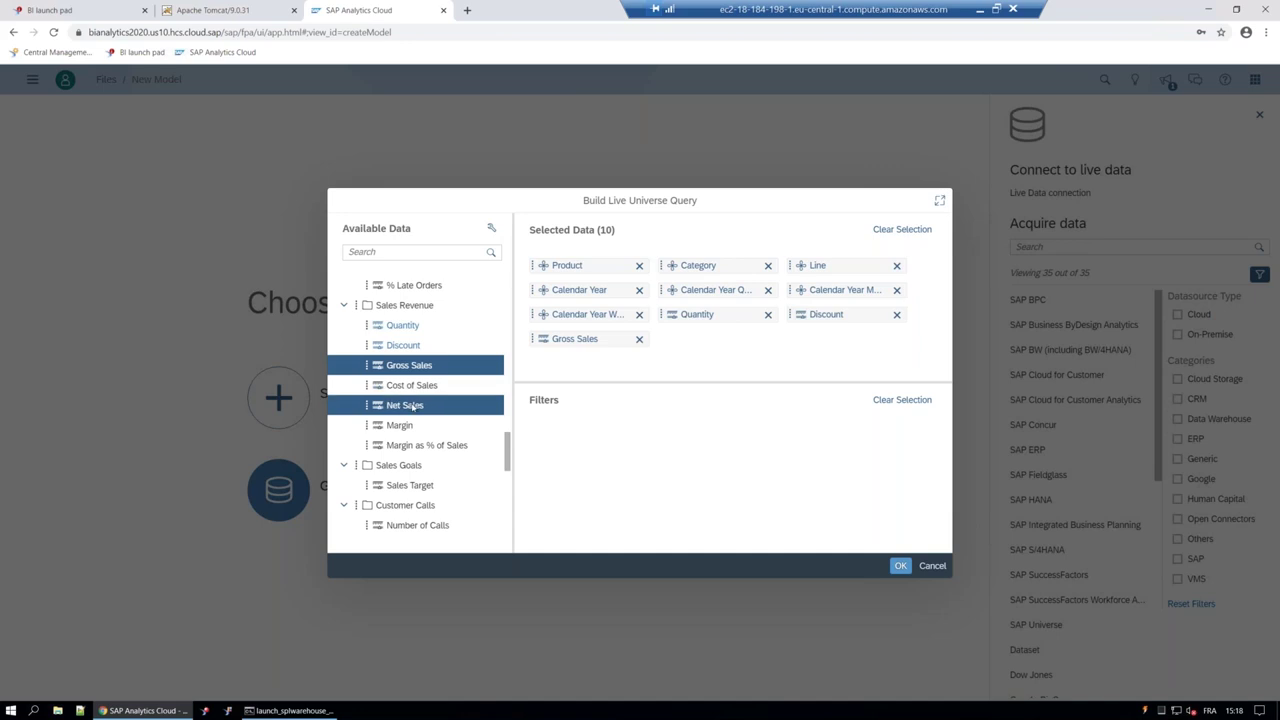
left_click(403, 425)
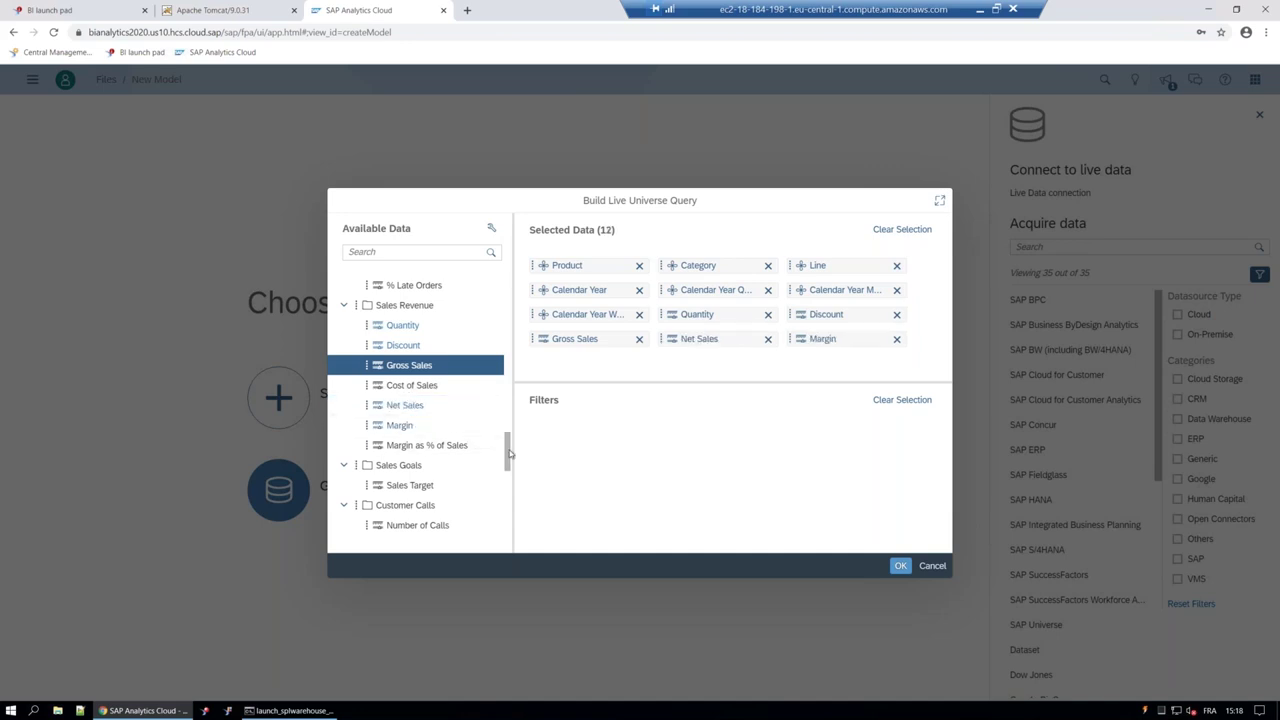
Step: Try to filter the query on Product with a value from its list of values, and remove the filter
left_click_drag(508, 453, 507, 336)
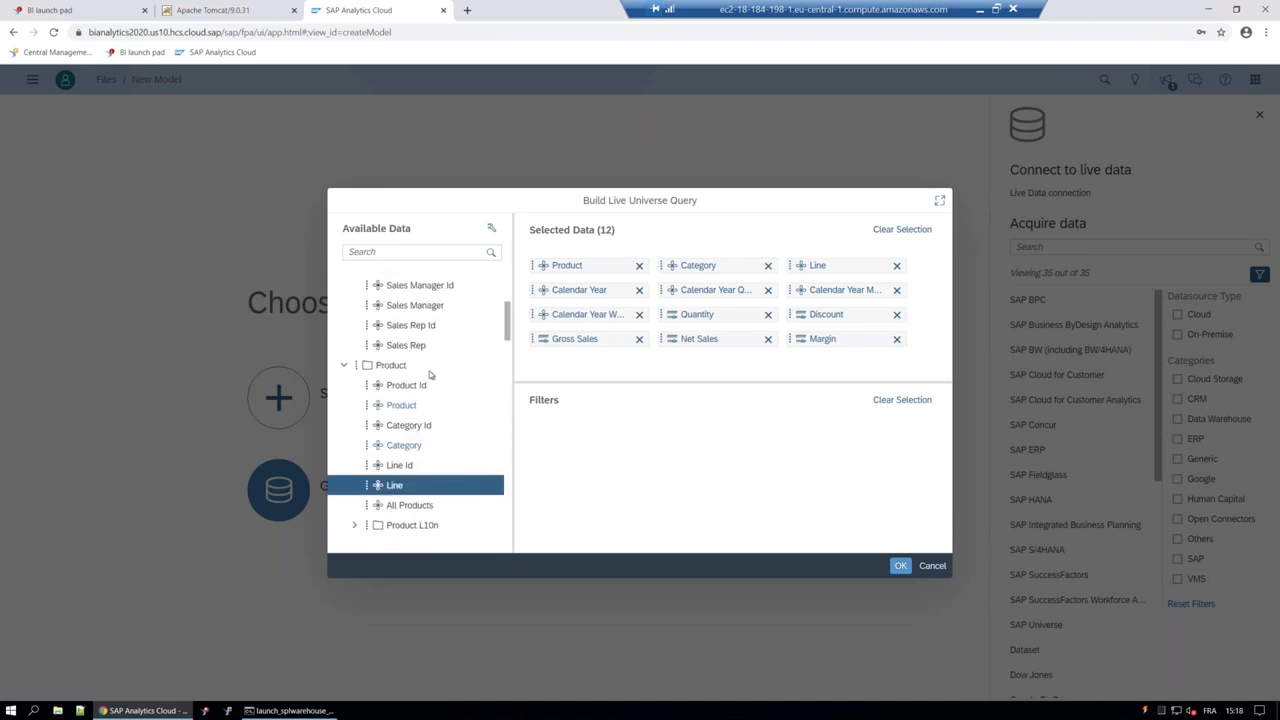
left_click(427, 404)
left_click_drag(427, 404, 488, 380)
left_click(405, 405, "ctrl")
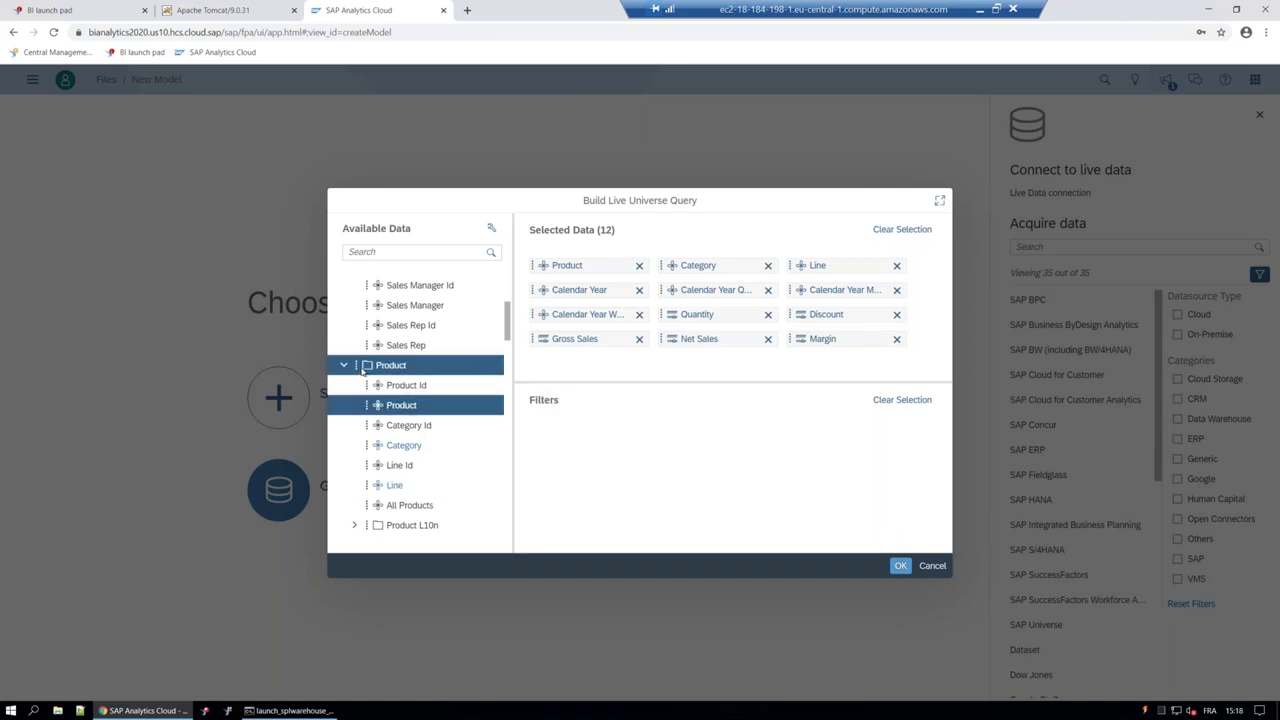
left_click_drag(491, 413, 563, 454)
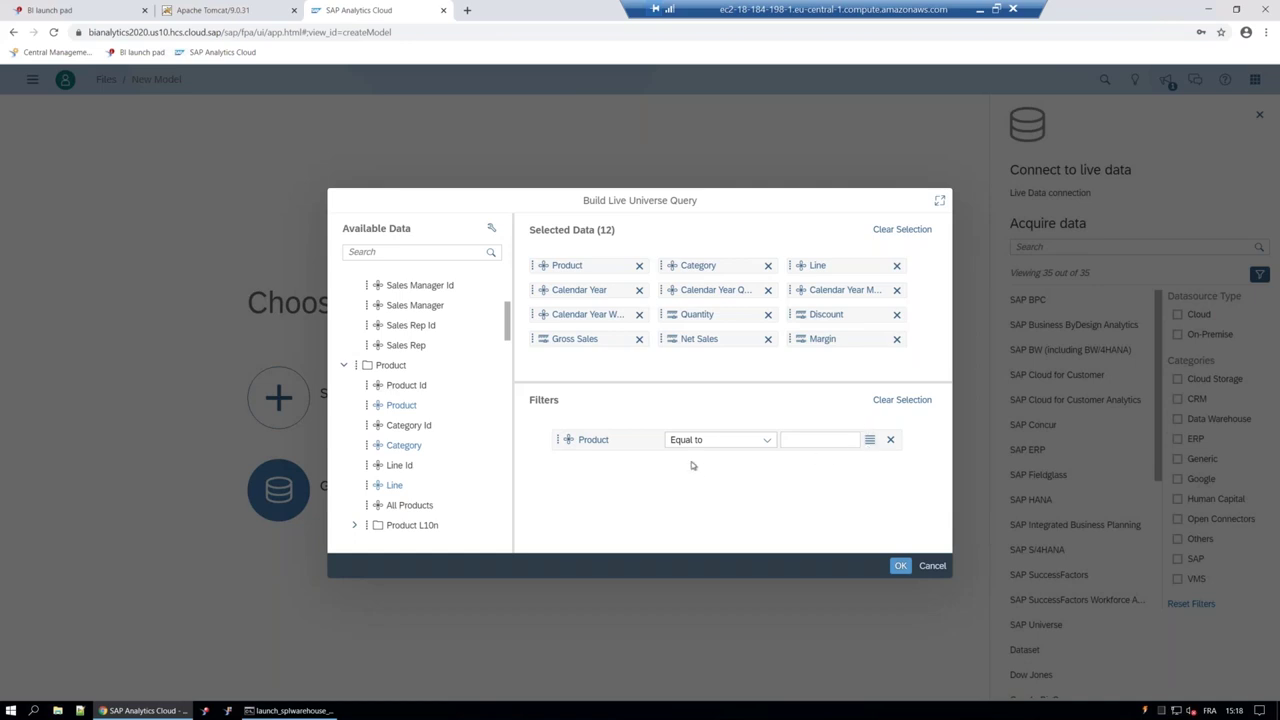
left_click(871, 440)
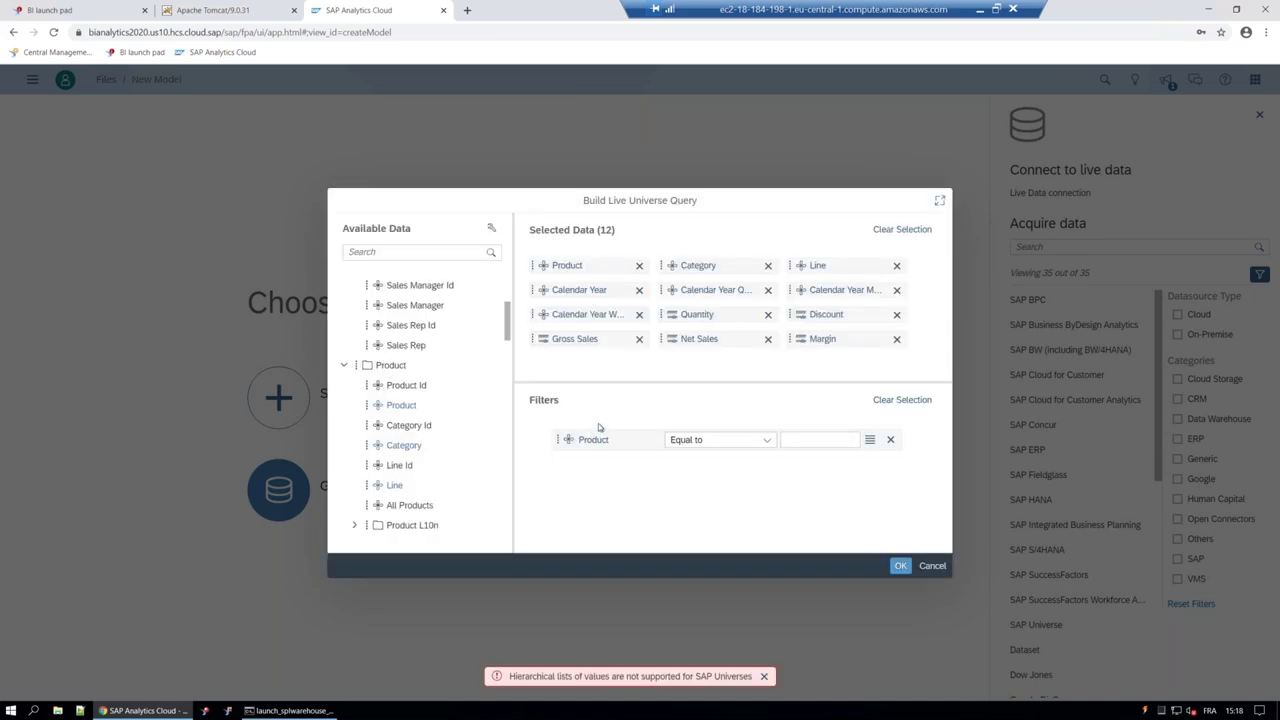
left_click(766, 440)
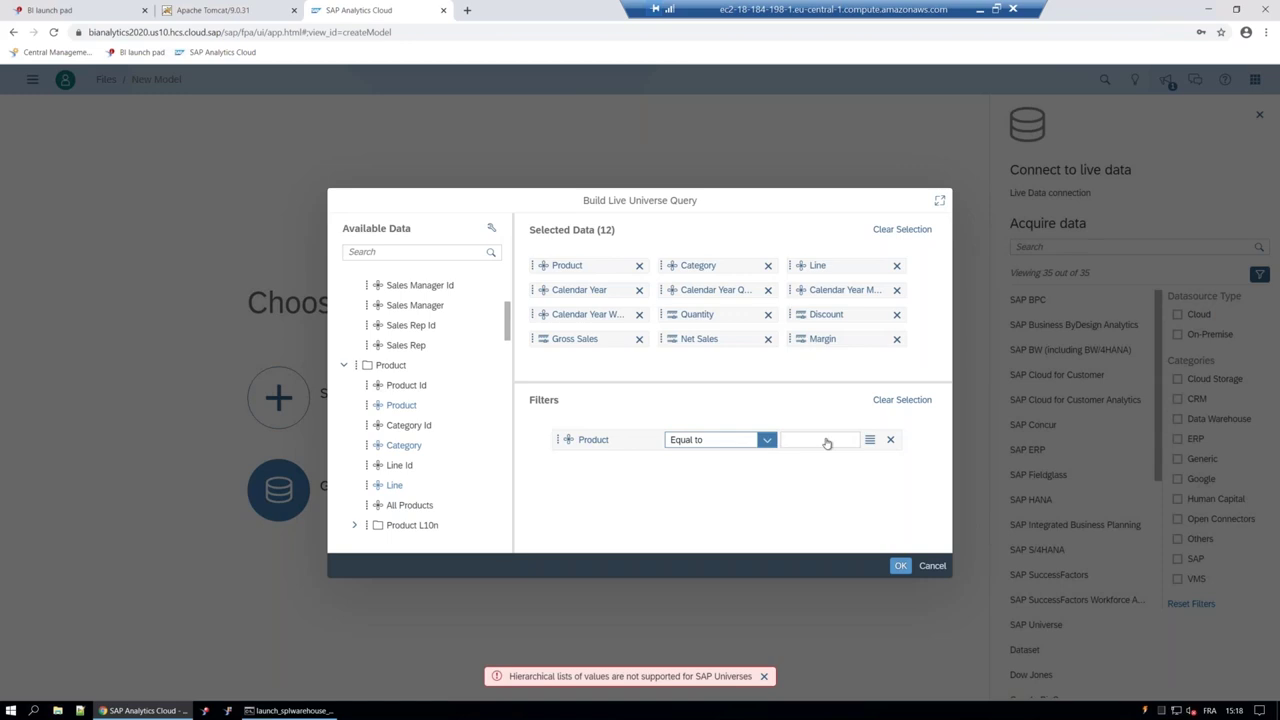
left_click(891, 441)
left_click(892, 441)
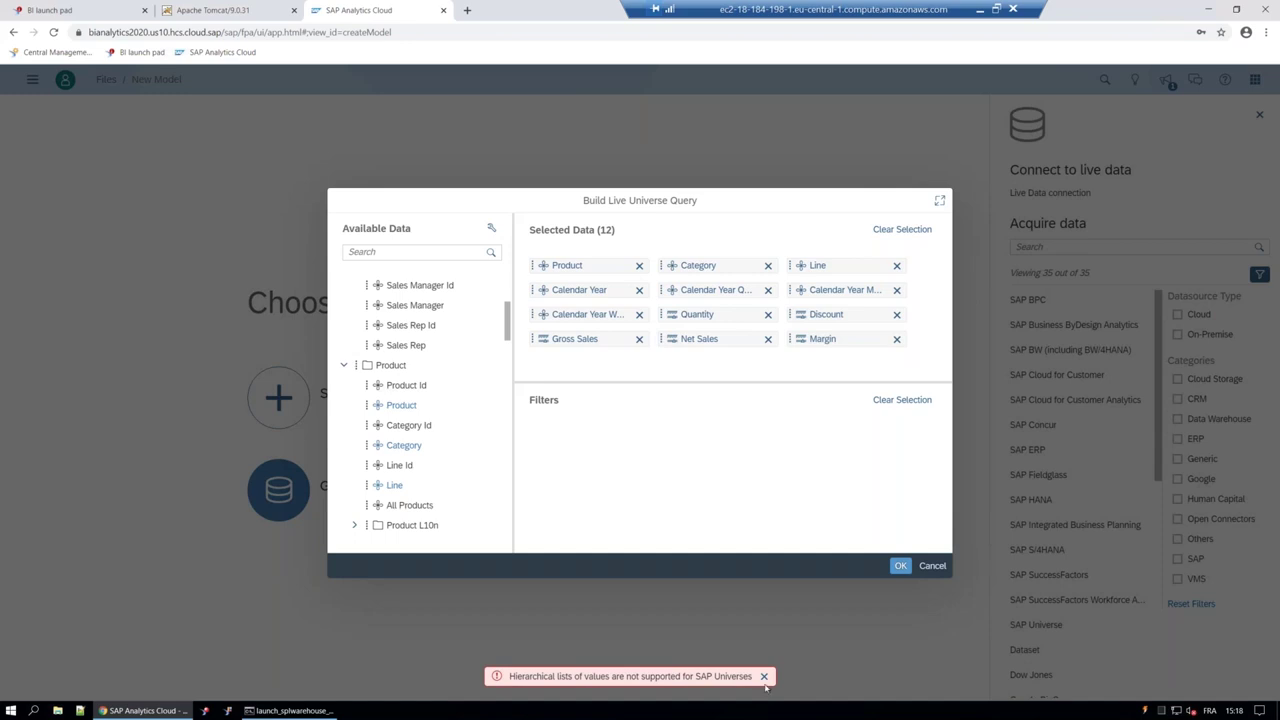
left_click(764, 677)
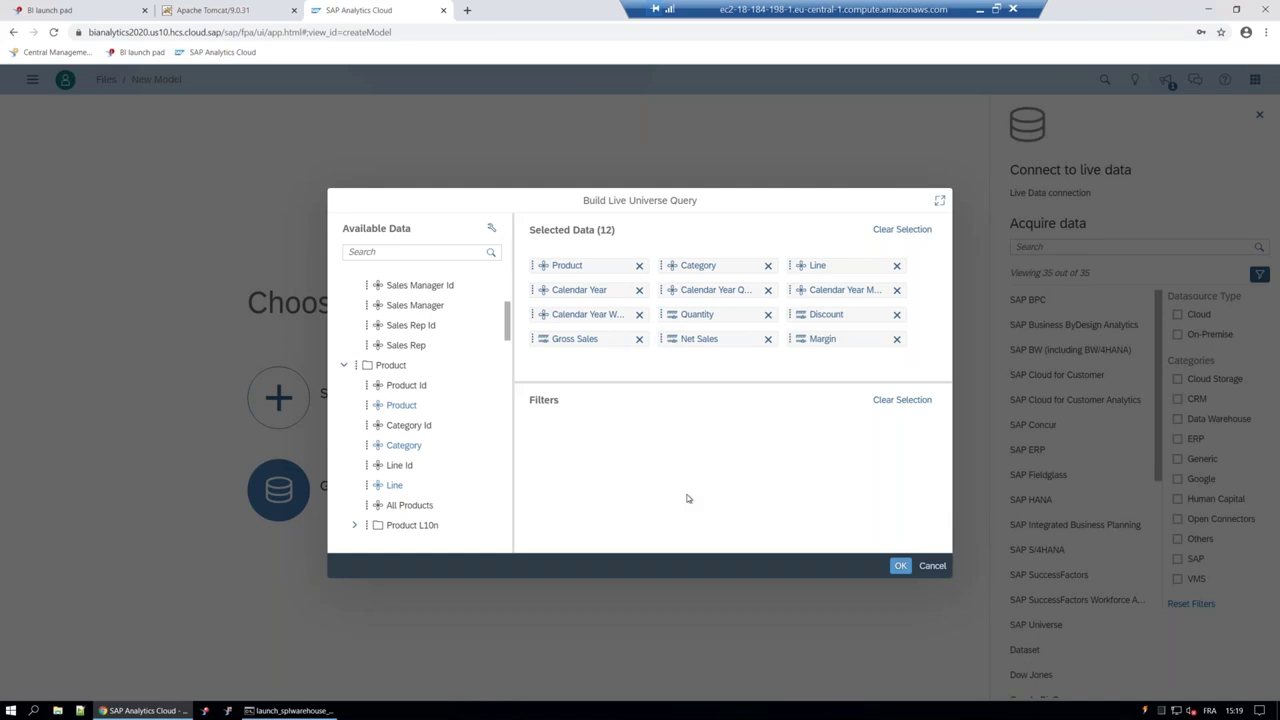
Step: Confirm the universe query and check the new model's dimensions and measures
left_click(900, 565)
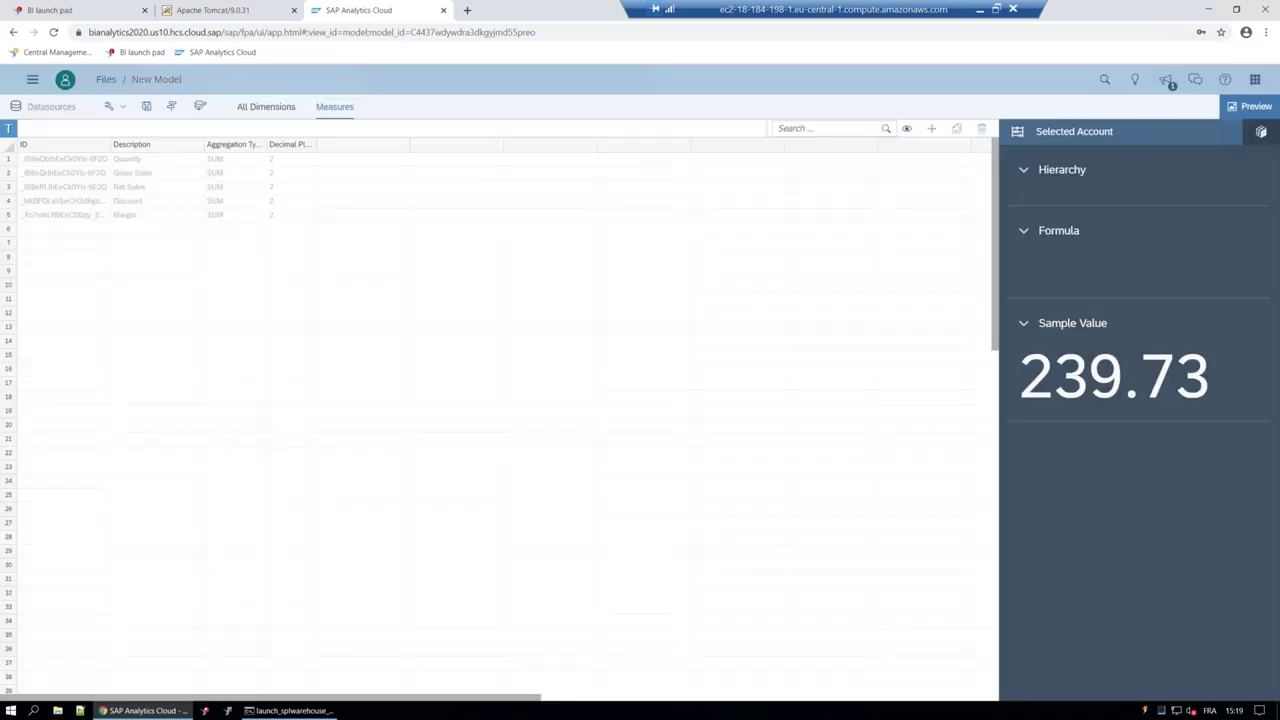
left_click(280, 113)
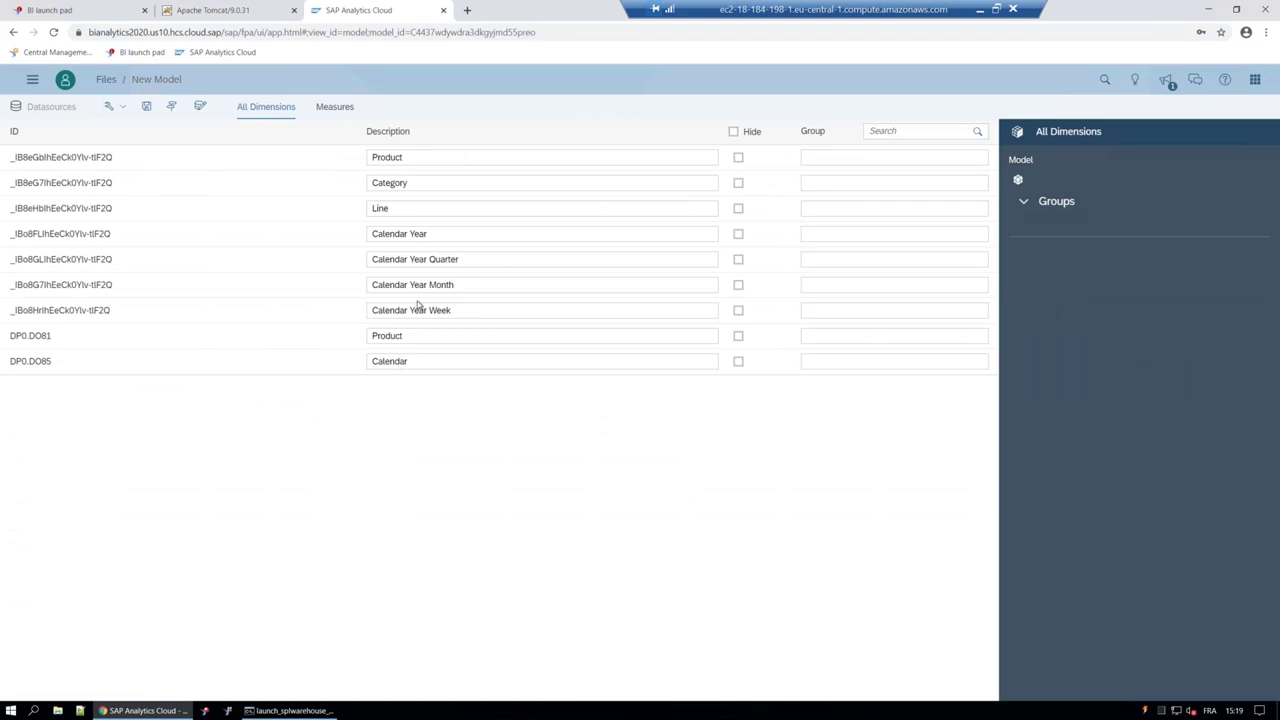
left_click(336, 108)
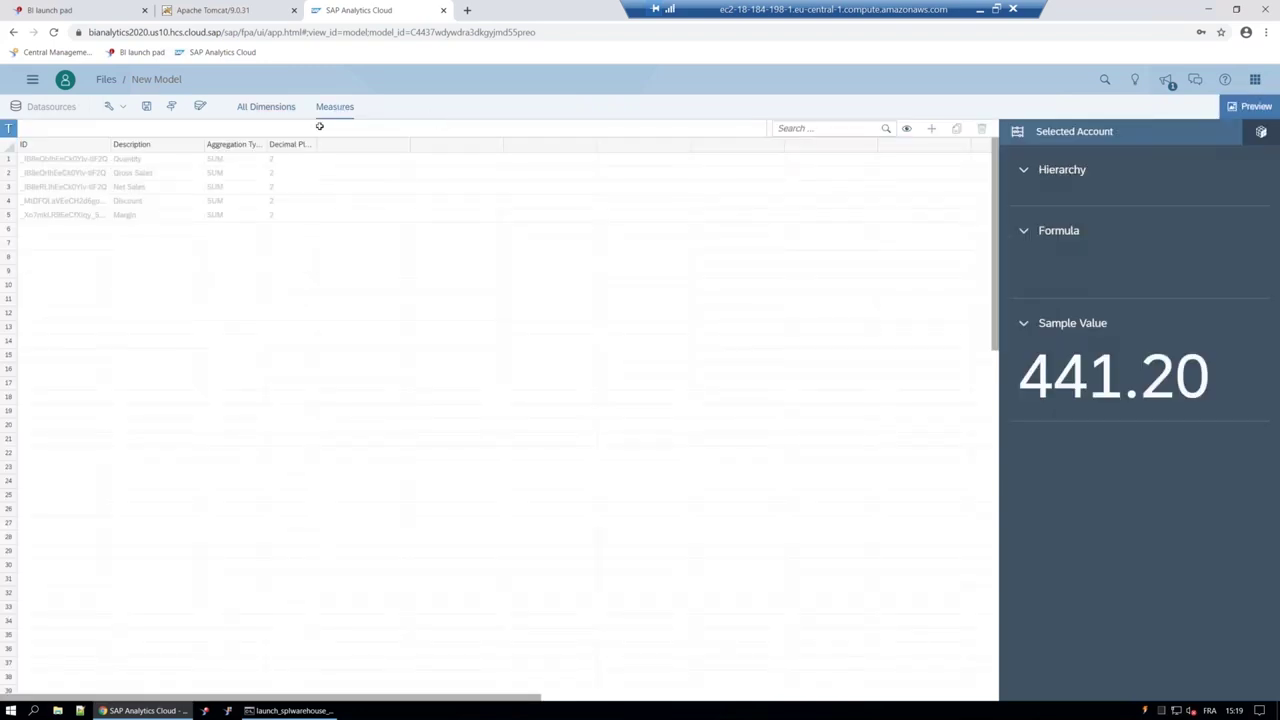
Step: Save the model in My Files under the name GBOTEST4
left_click(145, 107)
key("ctrl+s")
left_click(380, 388)
left_click(438, 471)
key("BackSpace")
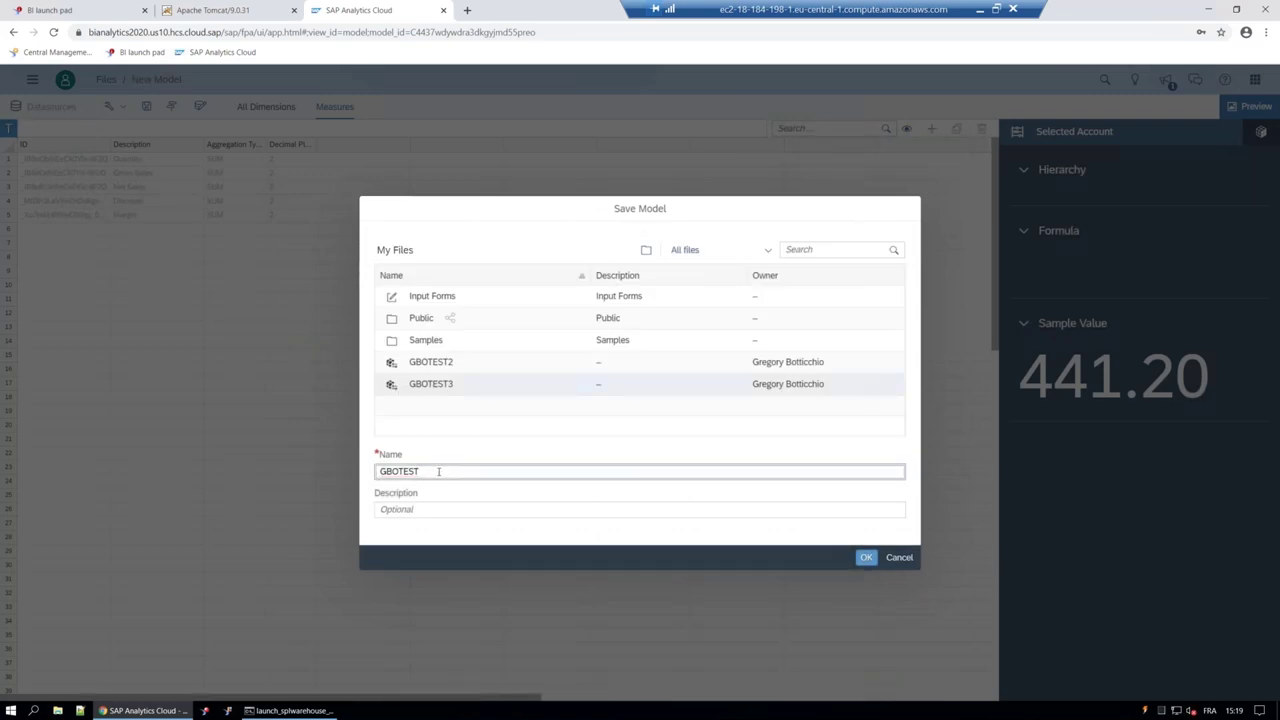
type("4")
left_click(865, 558)
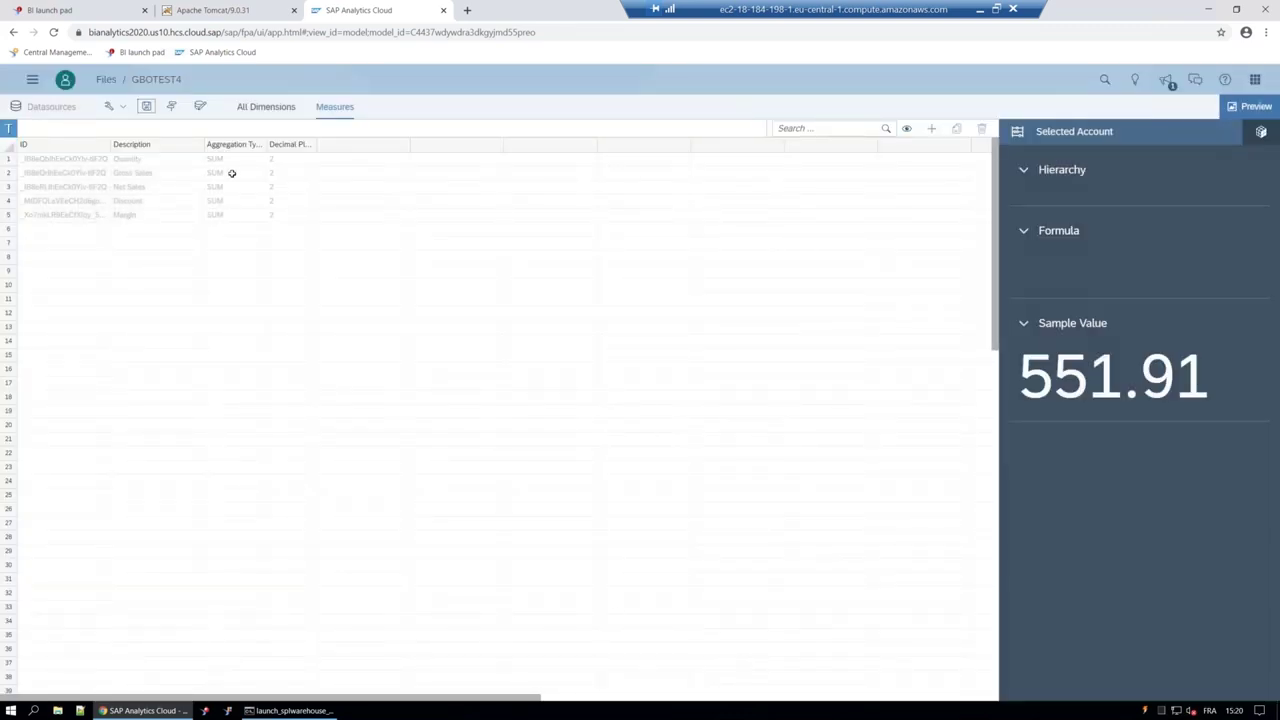
Step: Create a new story that starts with a canvas page
left_click(33, 80)
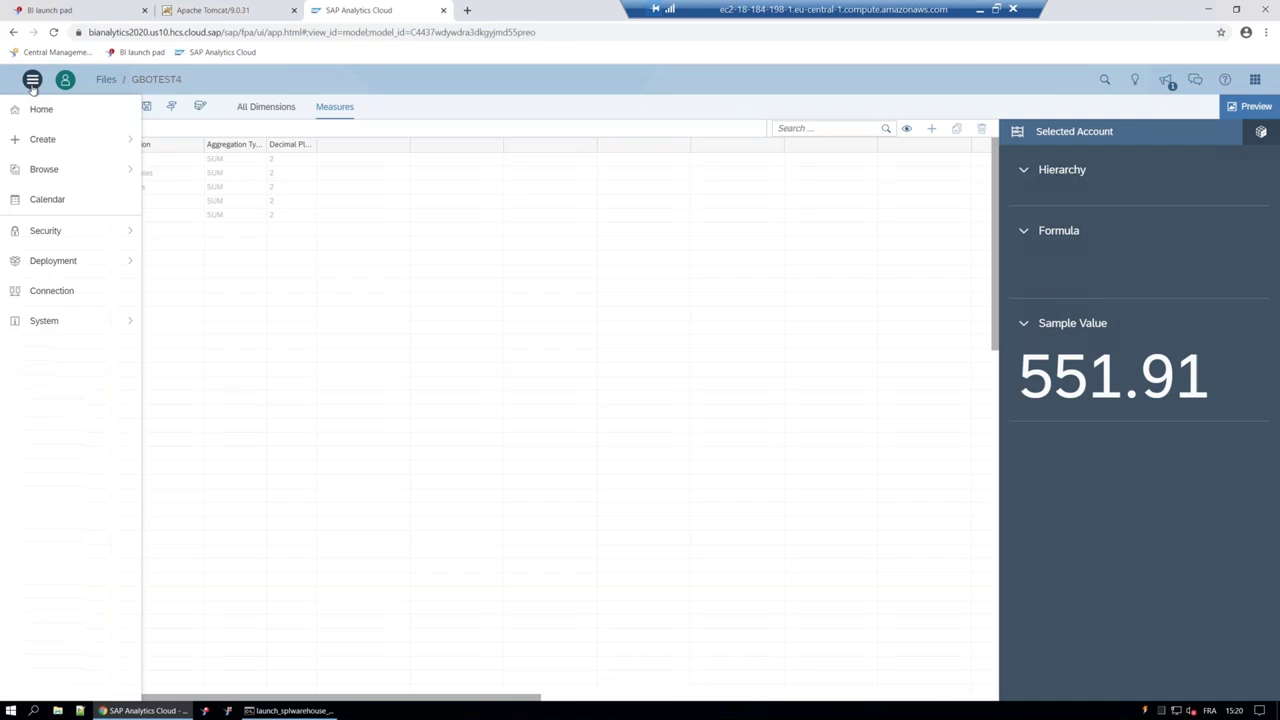
left_click(46, 138)
left_click(163, 142)
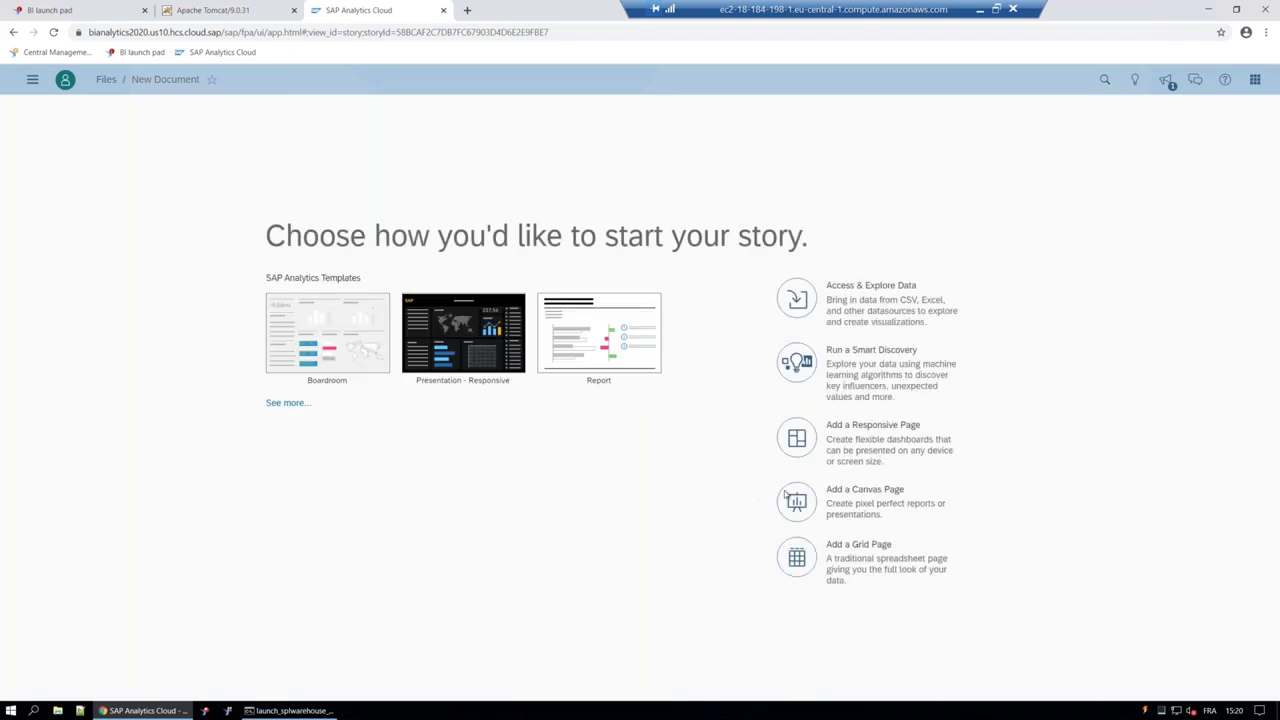
left_click(808, 387)
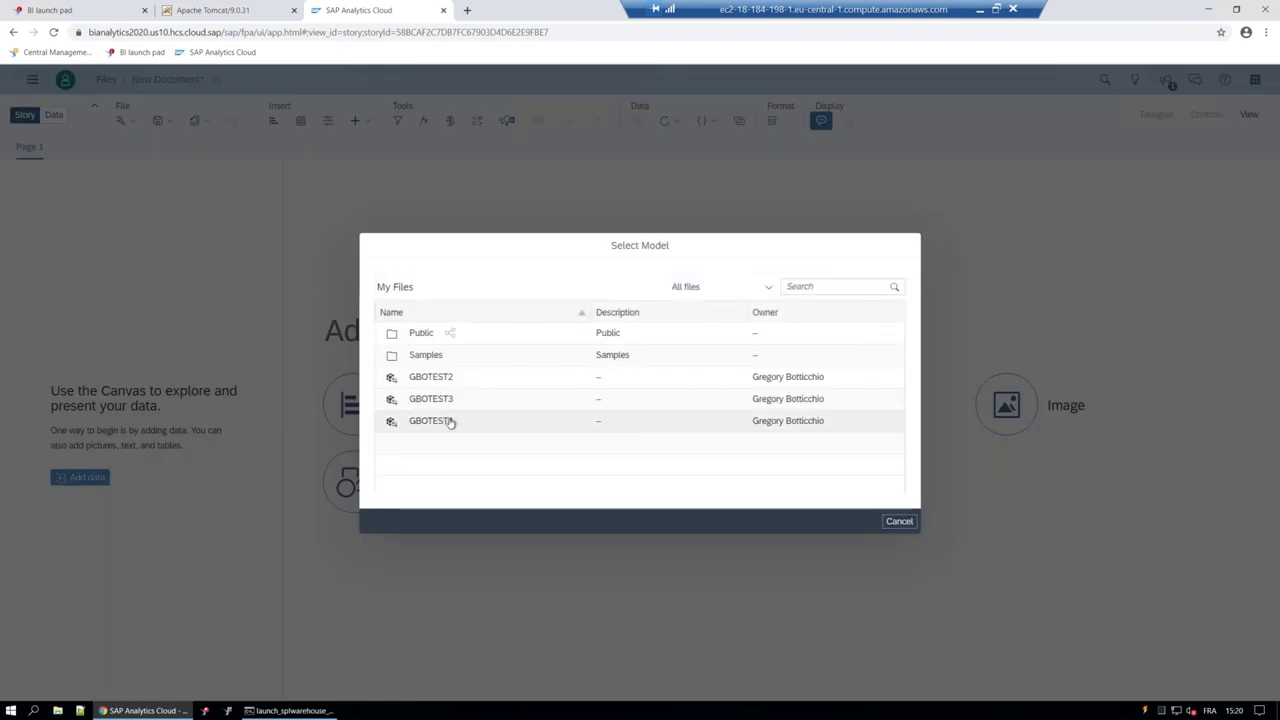
Step: Insert a chart based on the GBOTEST4 model on the canvas page and enlarge it, mainly in width
left_click(431, 421)
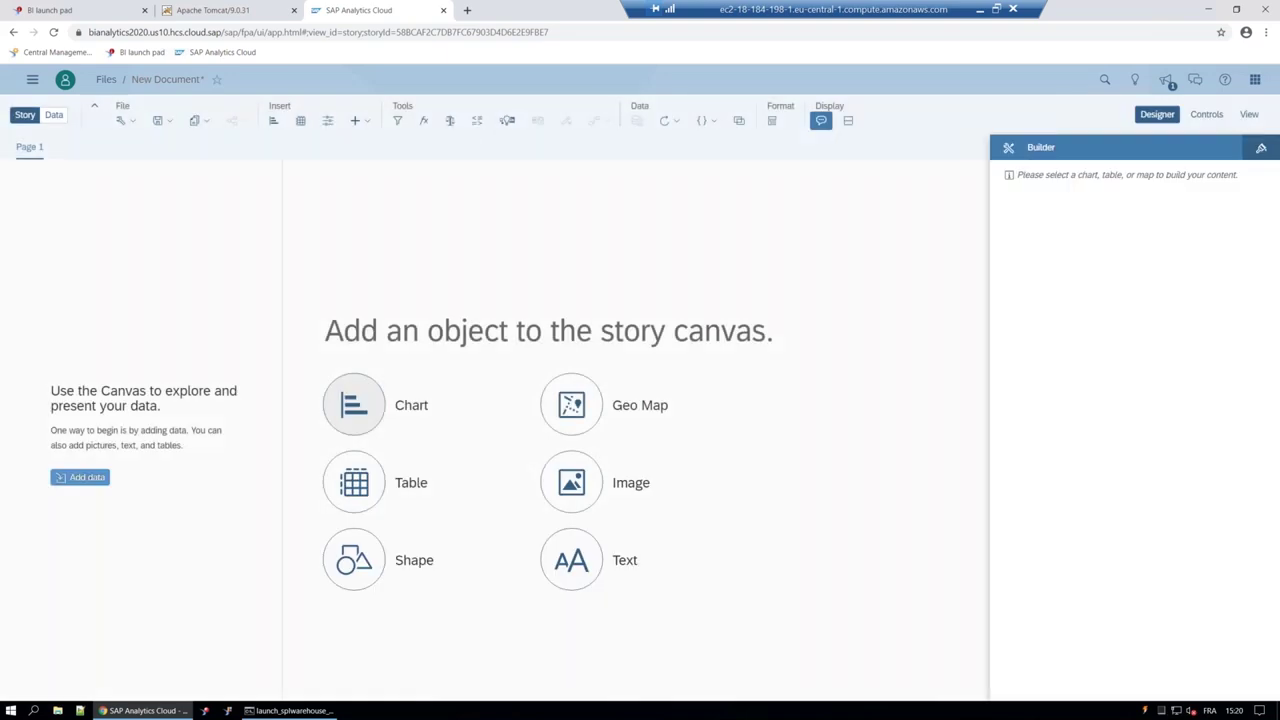
left_click(354, 404)
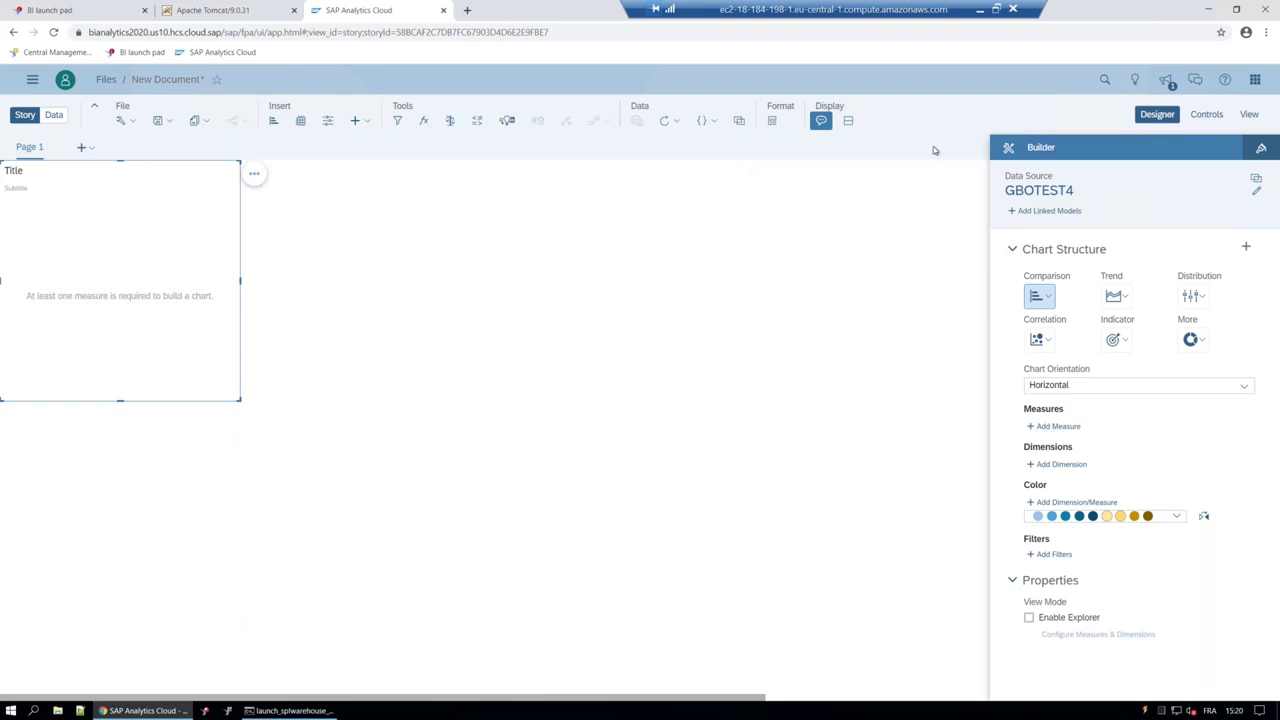
left_click_drag(238, 400, 621, 436)
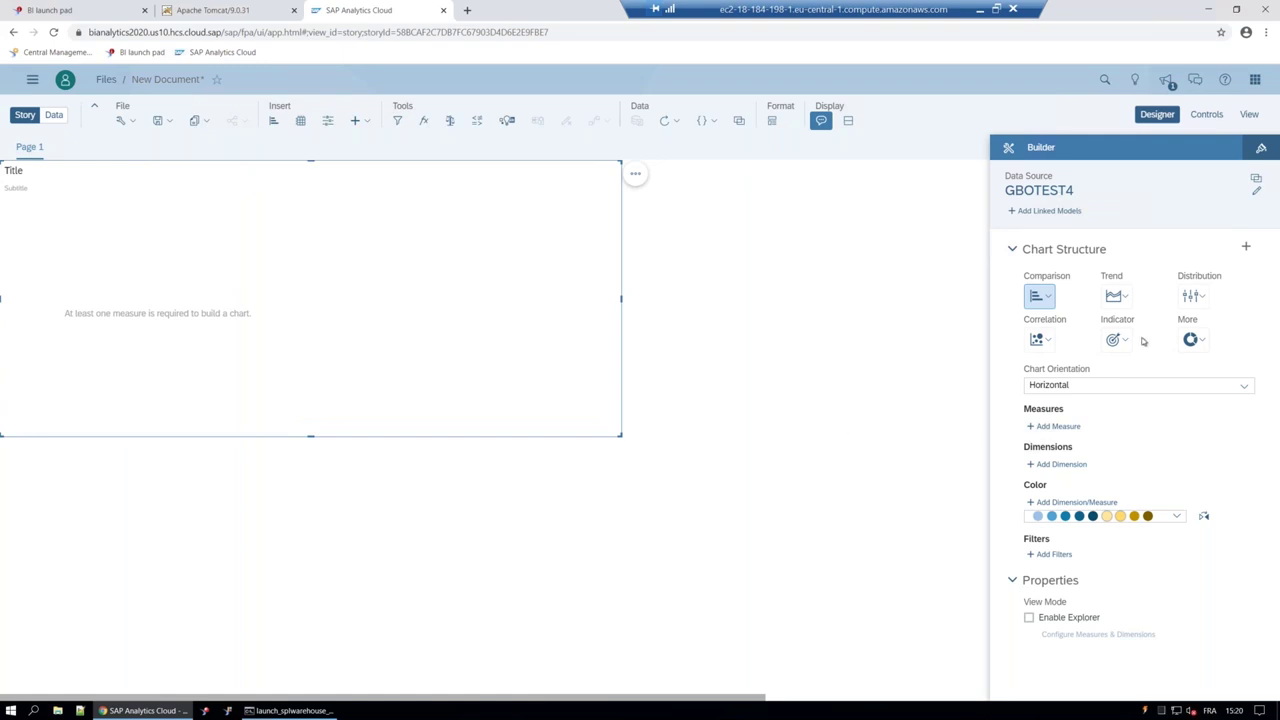
Step: Build the bar chart with the Net Sales measure and the hierarchical Product dimension
left_click(1057, 426)
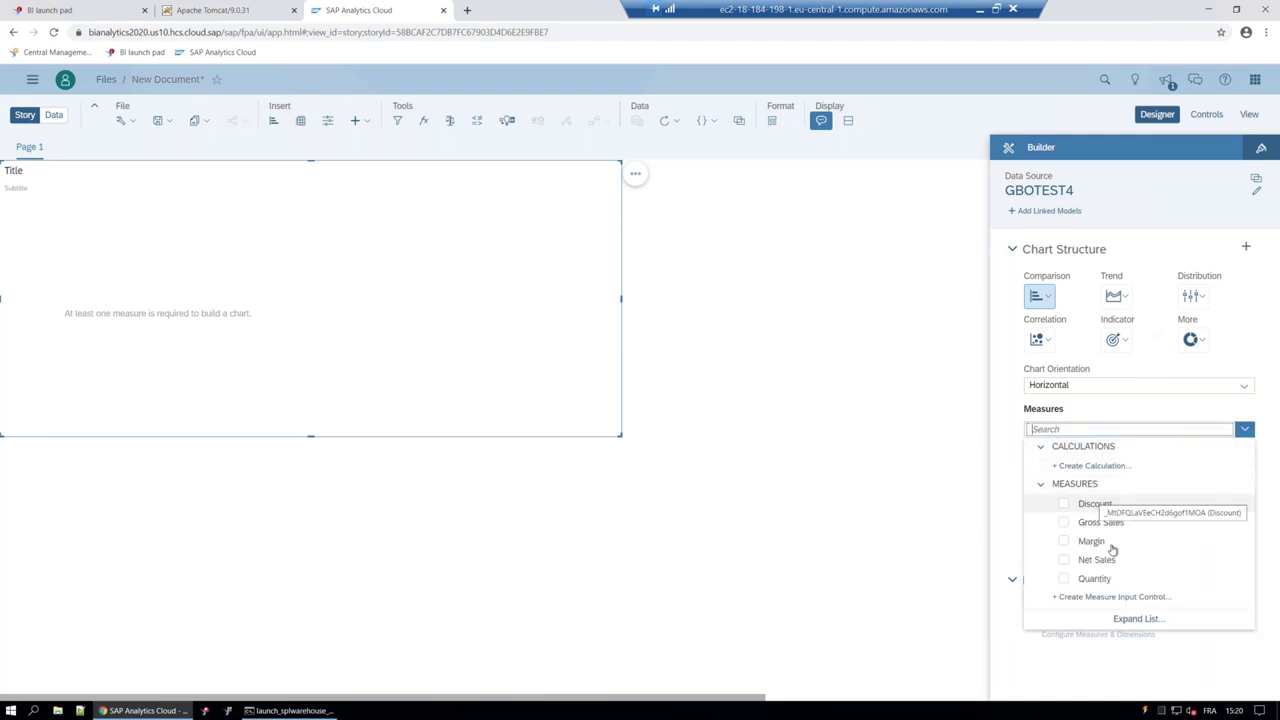
left_click(1097, 560)
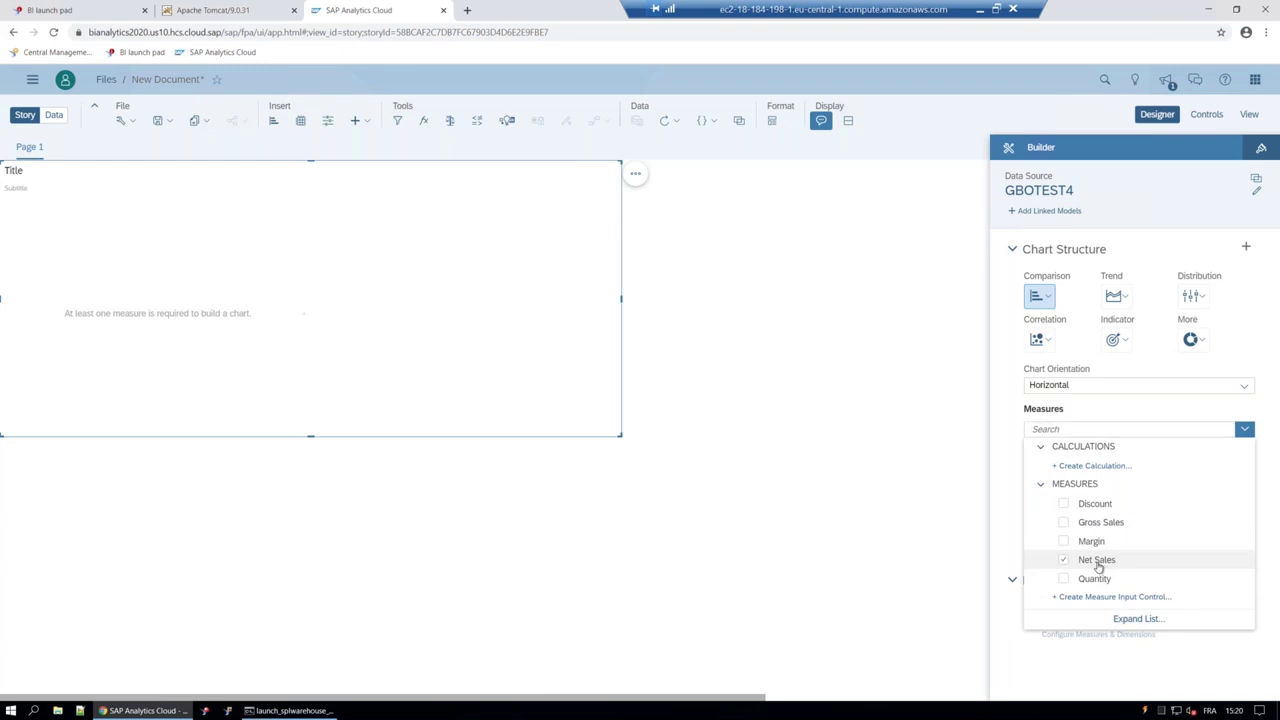
left_click(997, 555)
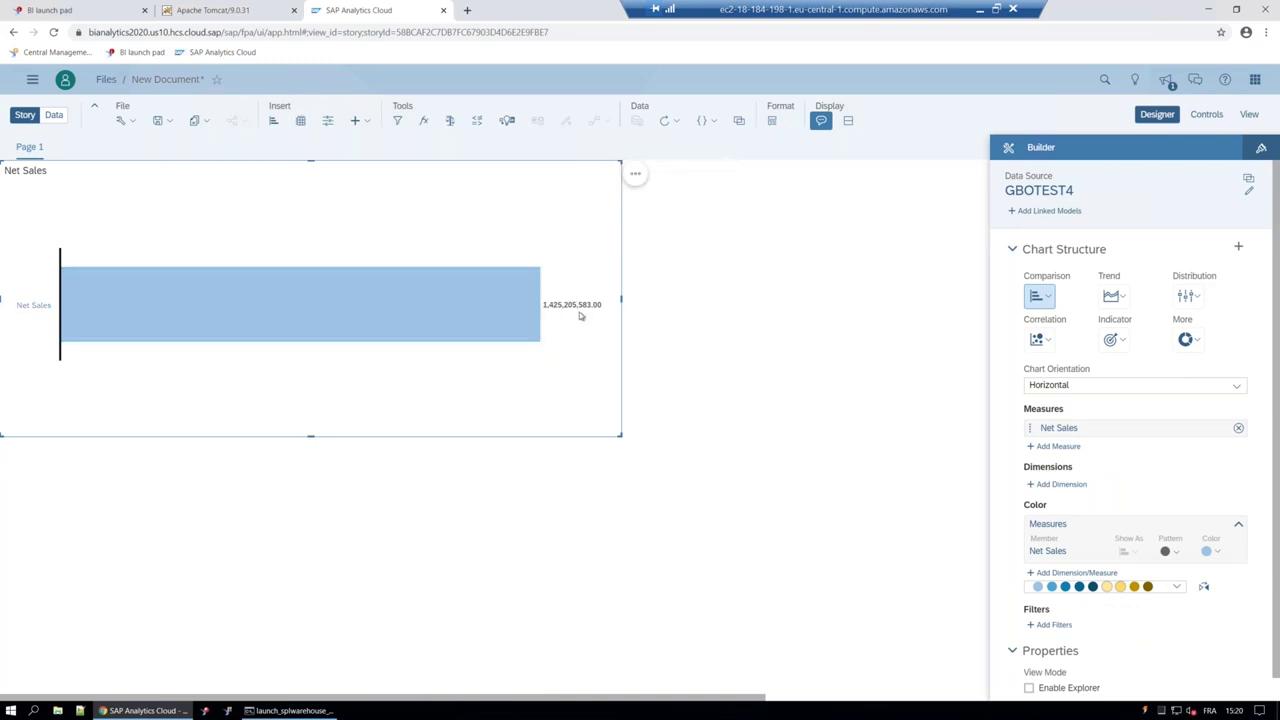
left_click(1062, 484)
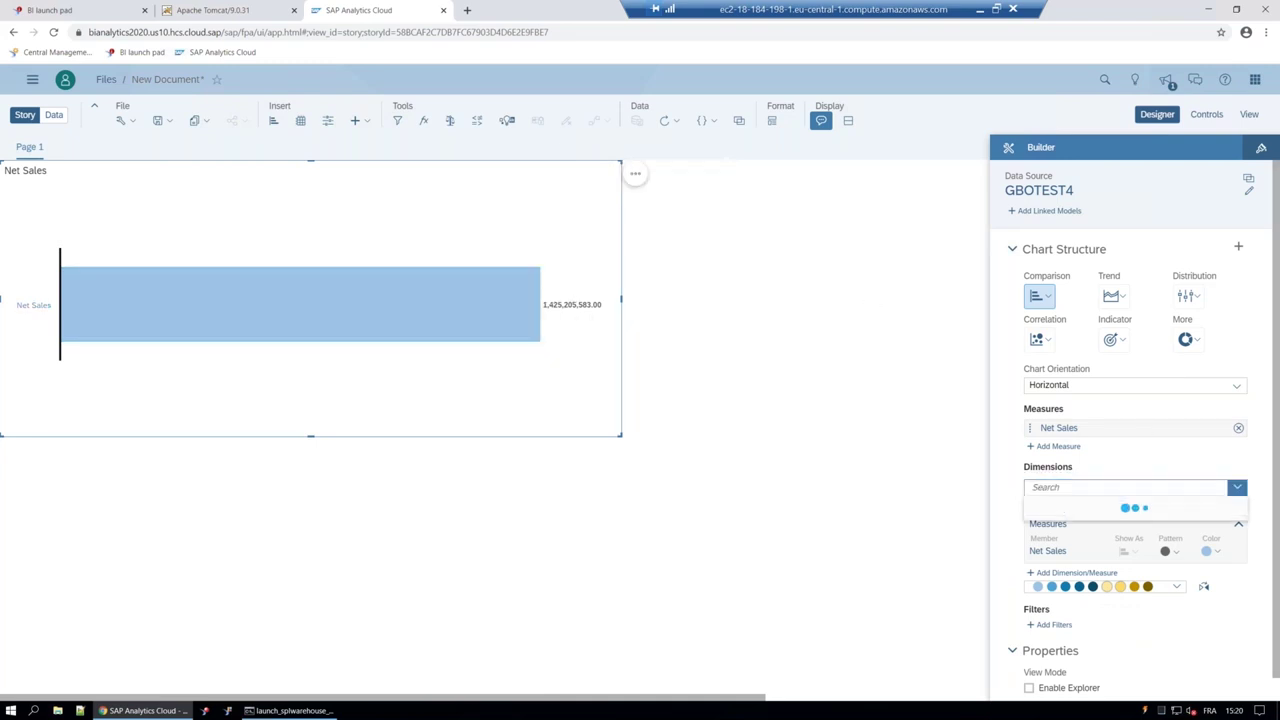
left_click(1074, 637)
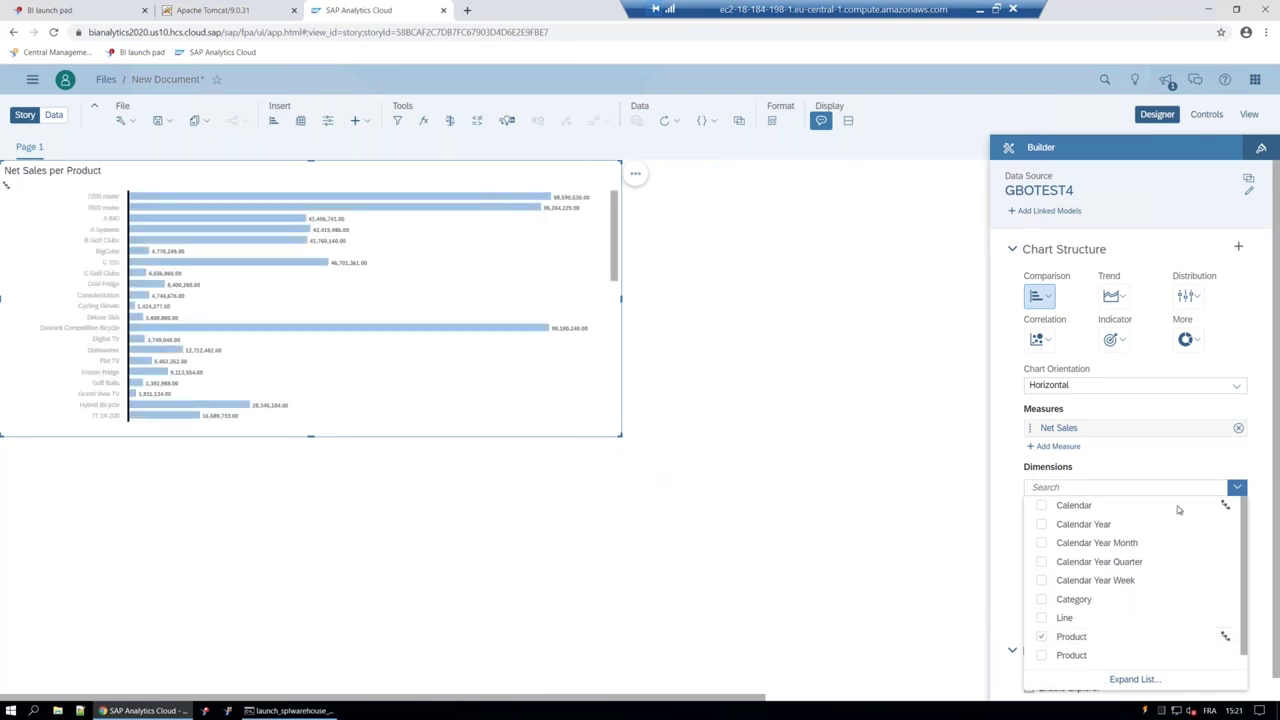
Step: Color the bars of the Net Sales per Product chart by the hierarchical Product dimension
left_click(1071, 434)
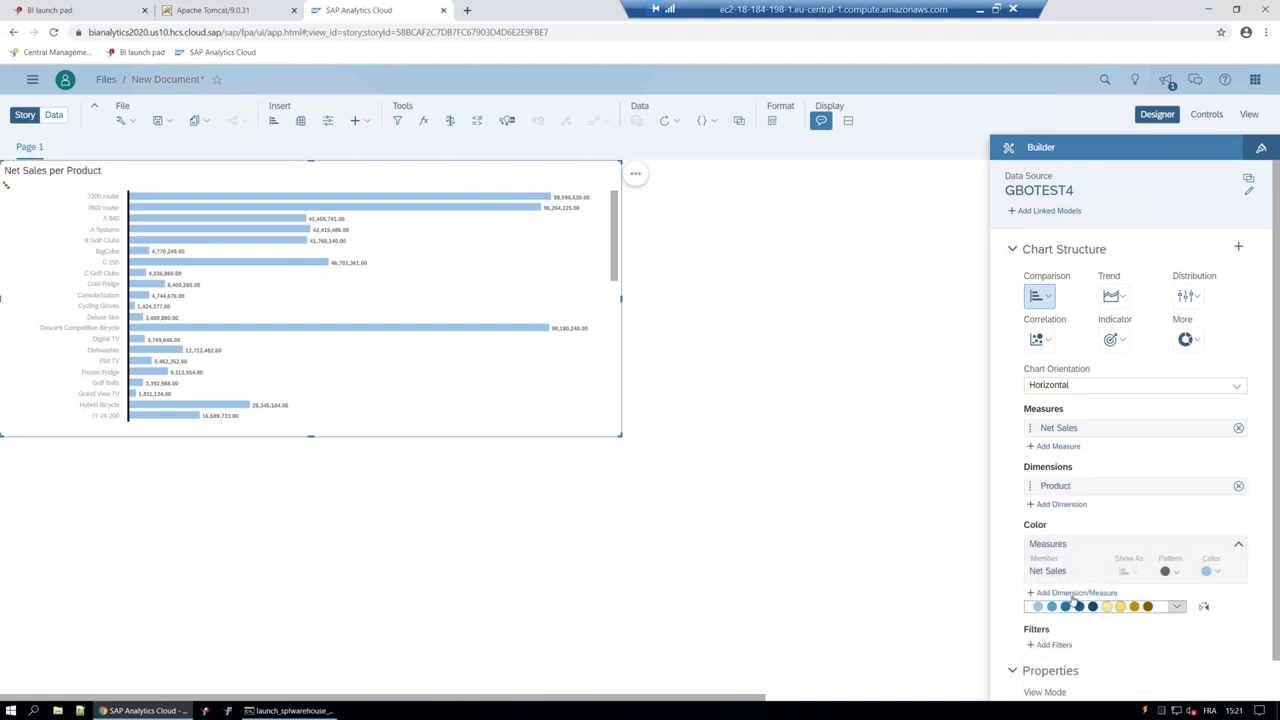
left_click(1083, 595)
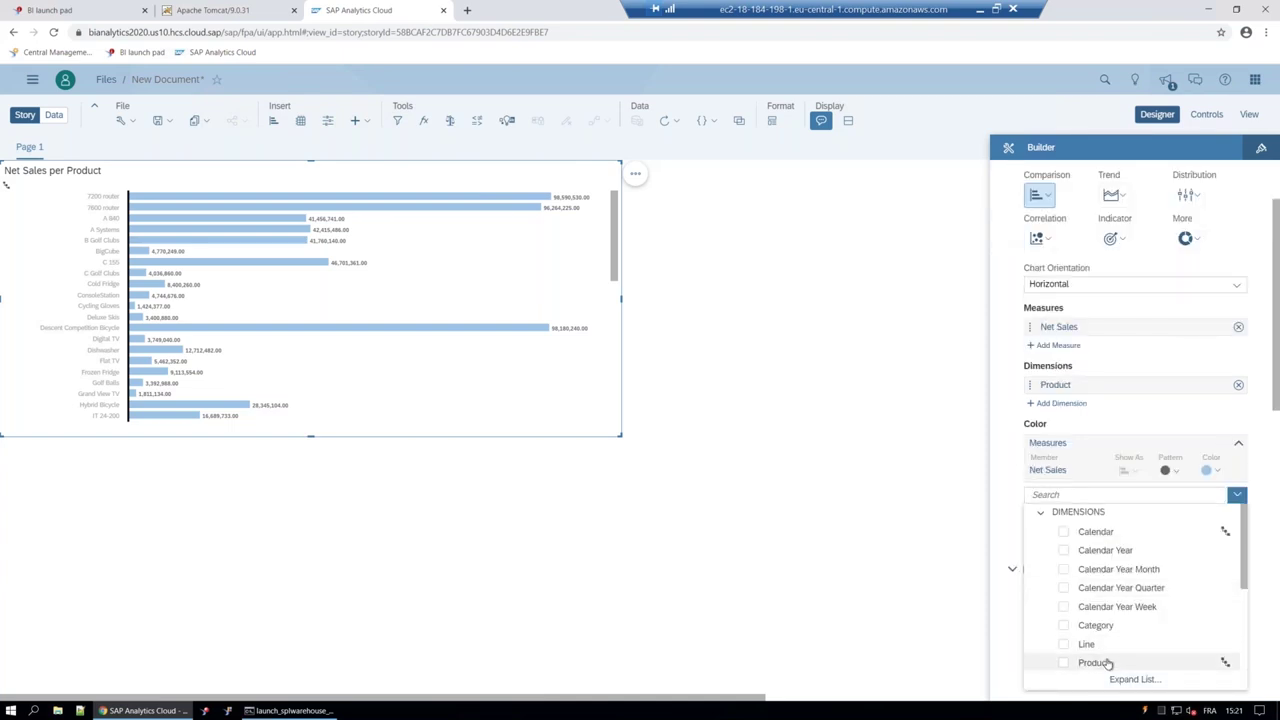
left_click(1094, 662)
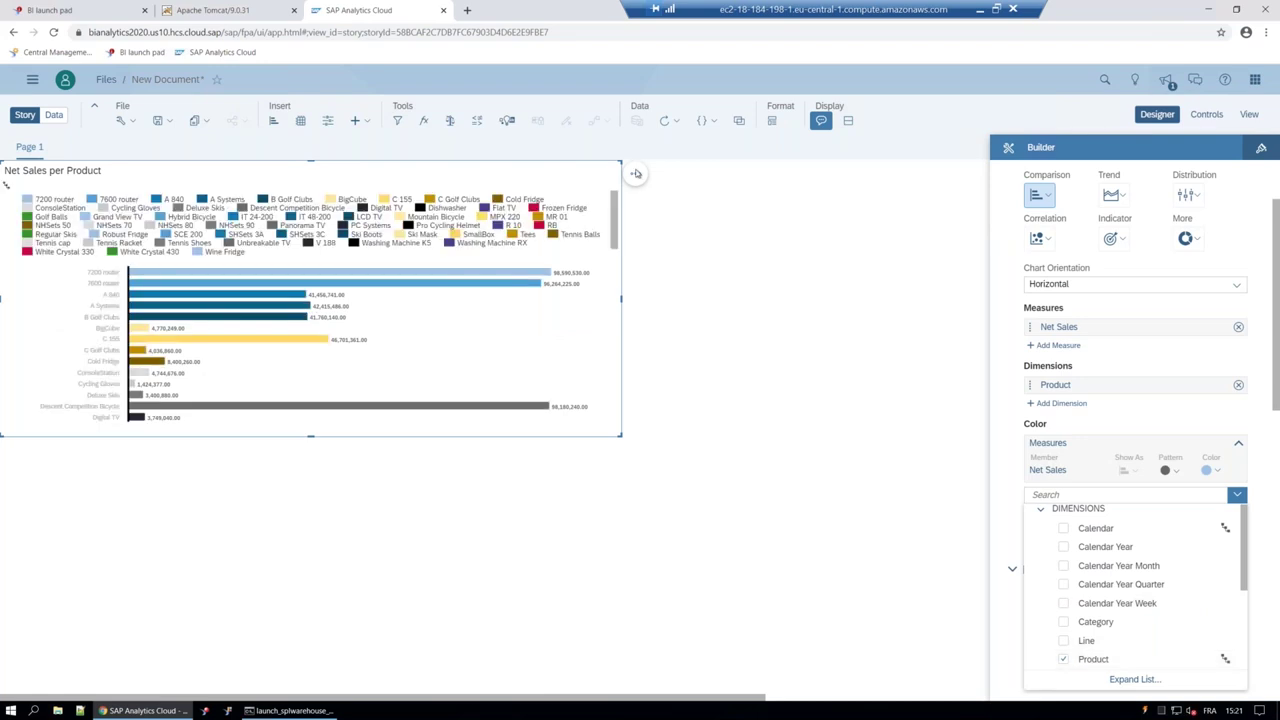
left_click(655, 259)
Step: Hide the legend of the Net Sales per Product chart
left_click(635, 173)
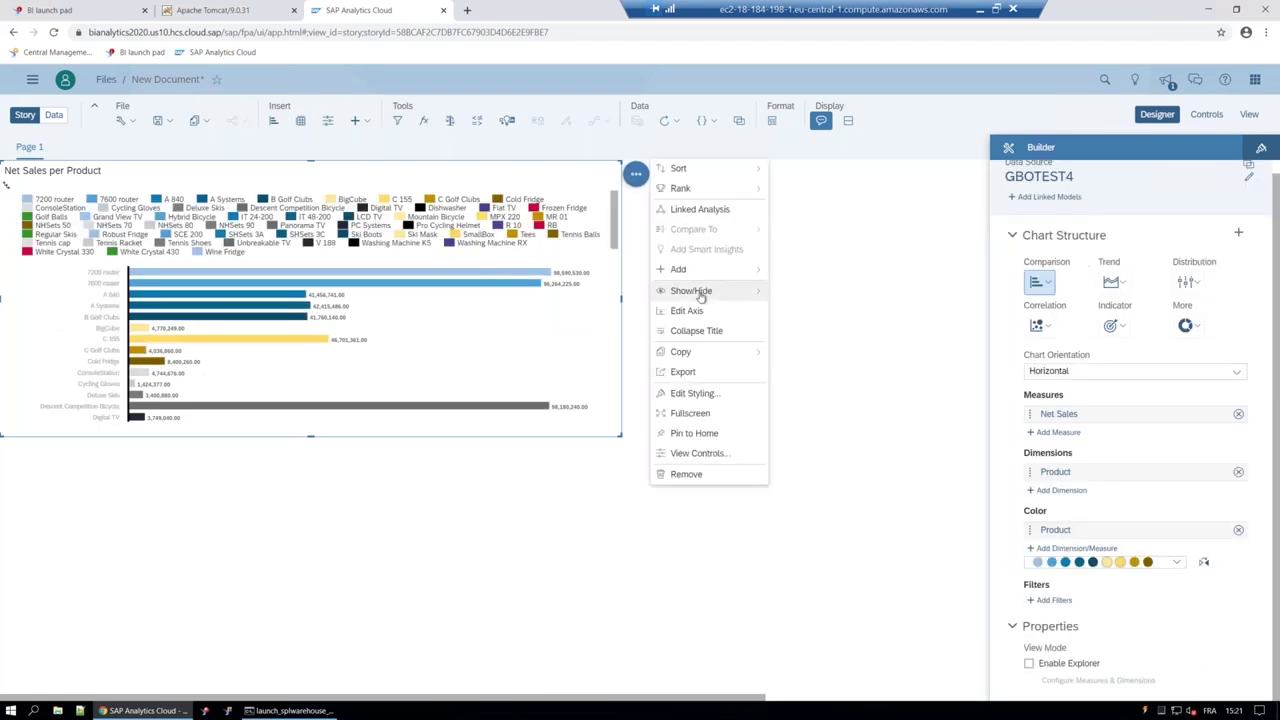
mouse_move(700, 290)
left_click(814, 351)
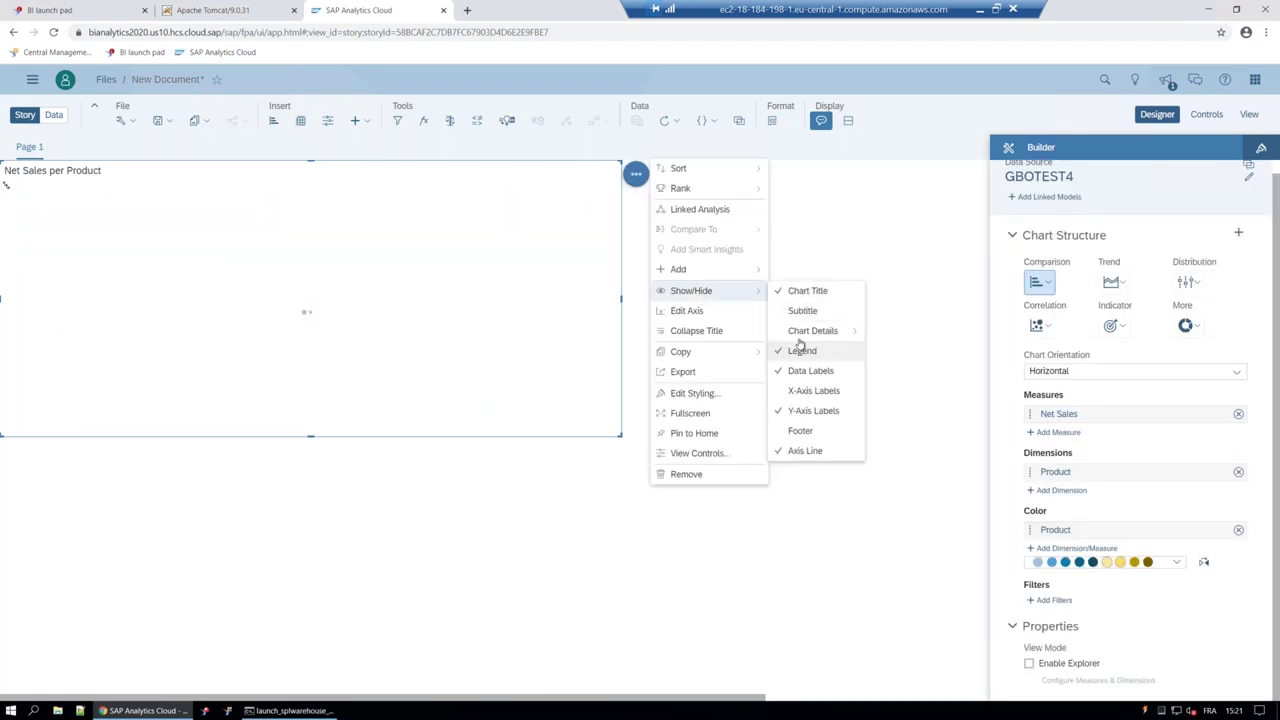
left_click(640, 340)
Step: Enlarge the Net Sales per Product chart on the canvas in both width and height
left_click(554, 334)
left_click_drag(704, 436, 836, 460)
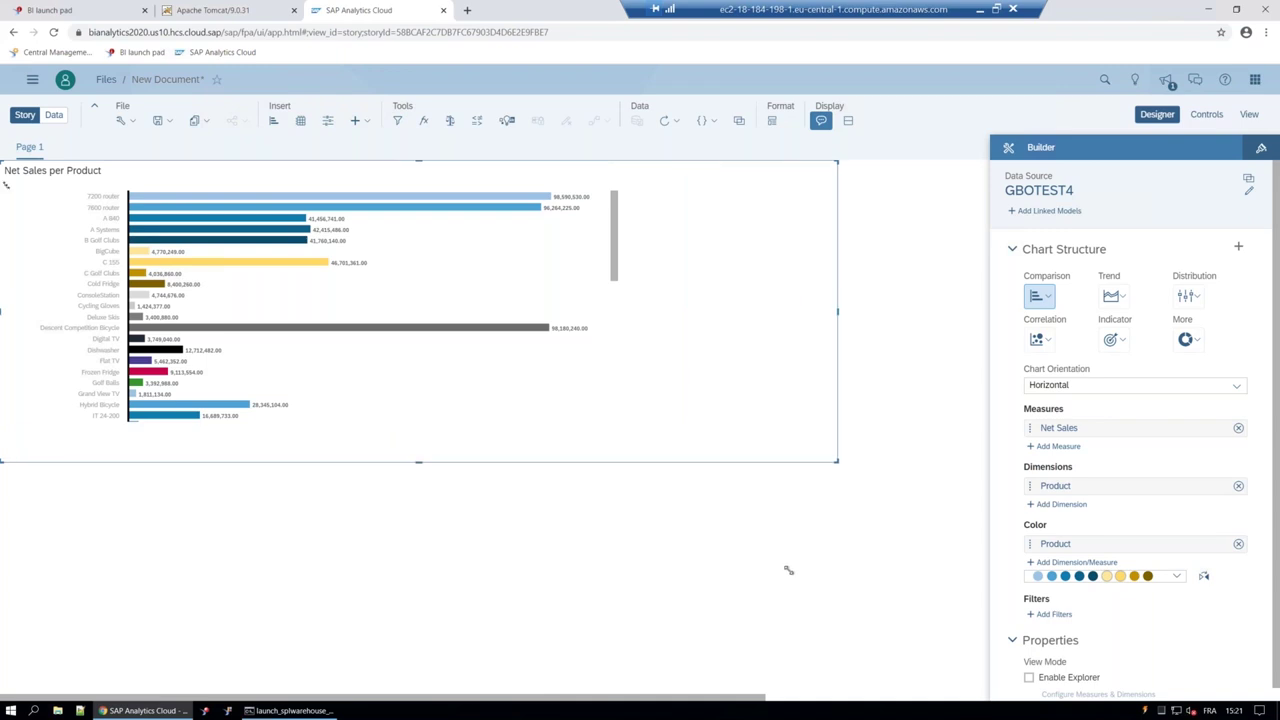
left_click_drag(789, 570, 789, 571)
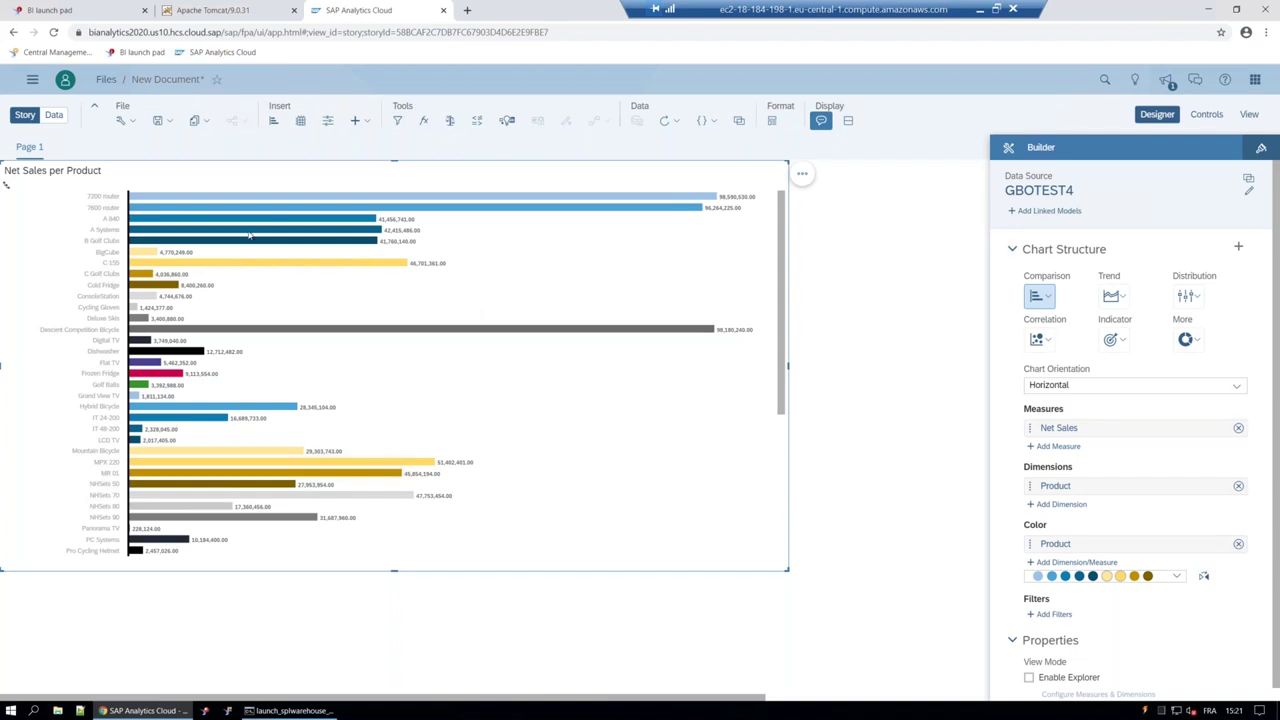
Step: Leave the new story without saving it and browse to the Files list
left_click(32, 85)
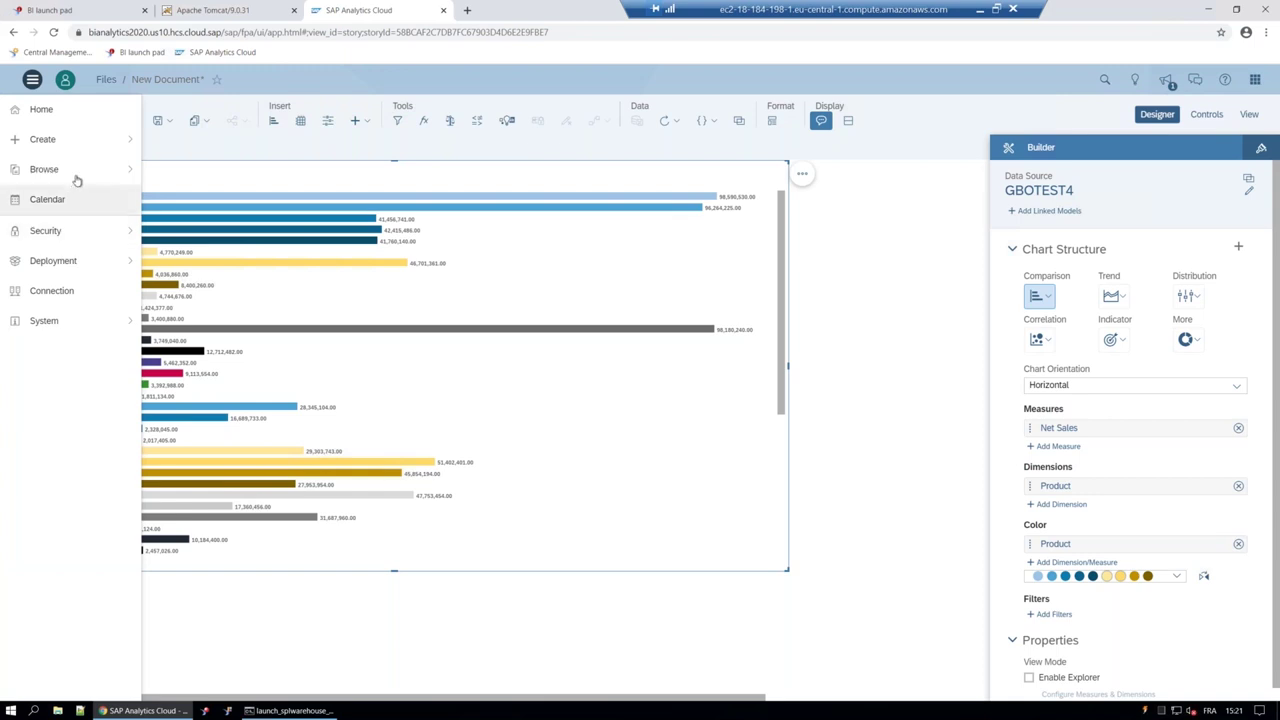
left_click(84, 170)
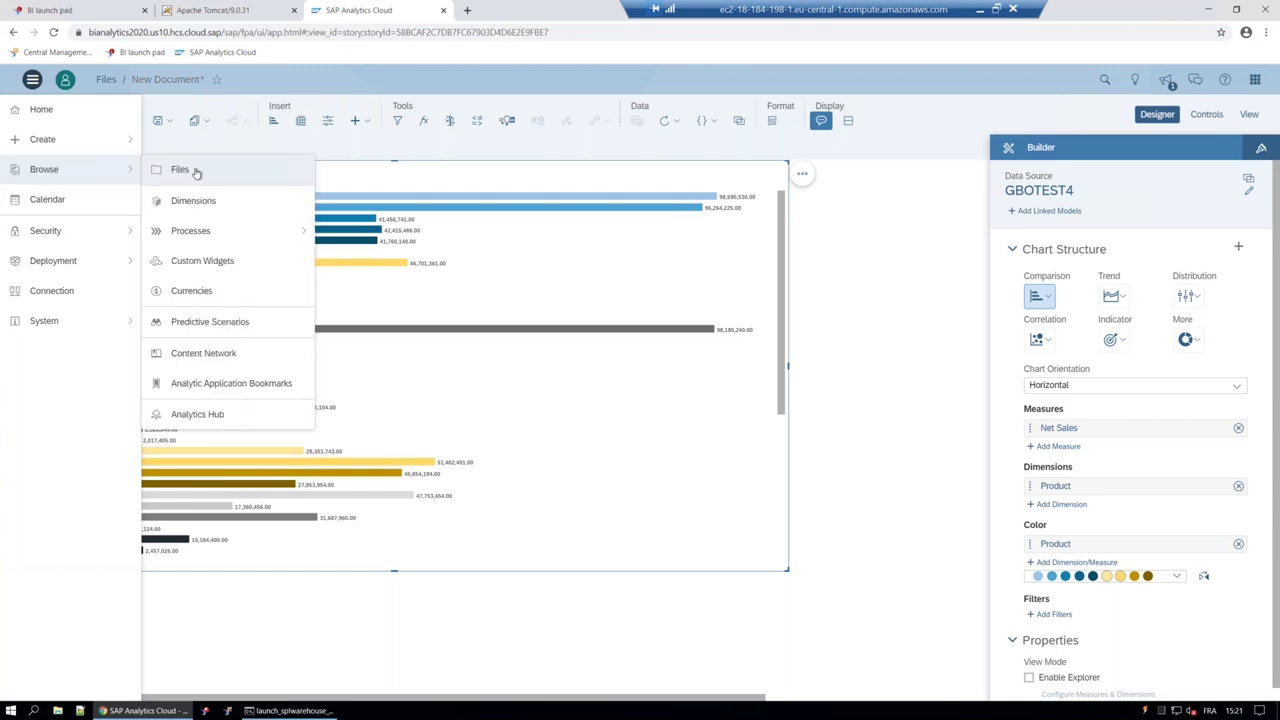
left_click(269, 287)
left_click(716, 414)
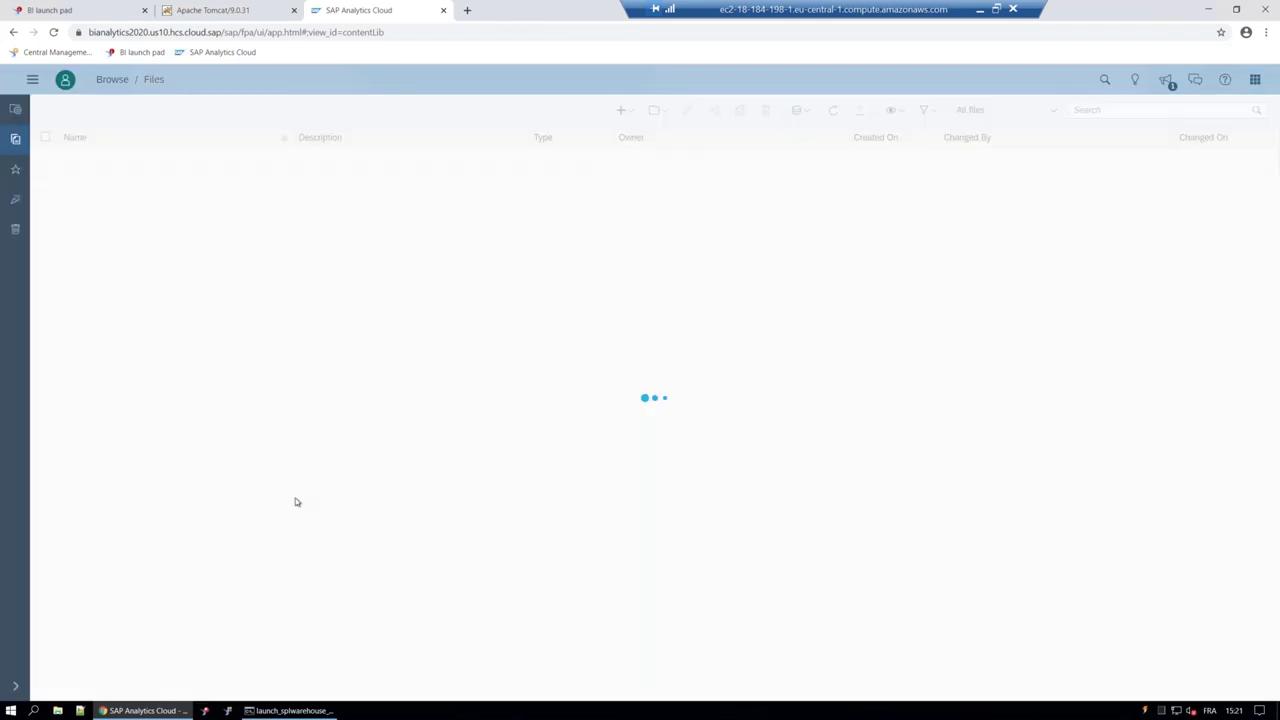
left_click(624, 265)
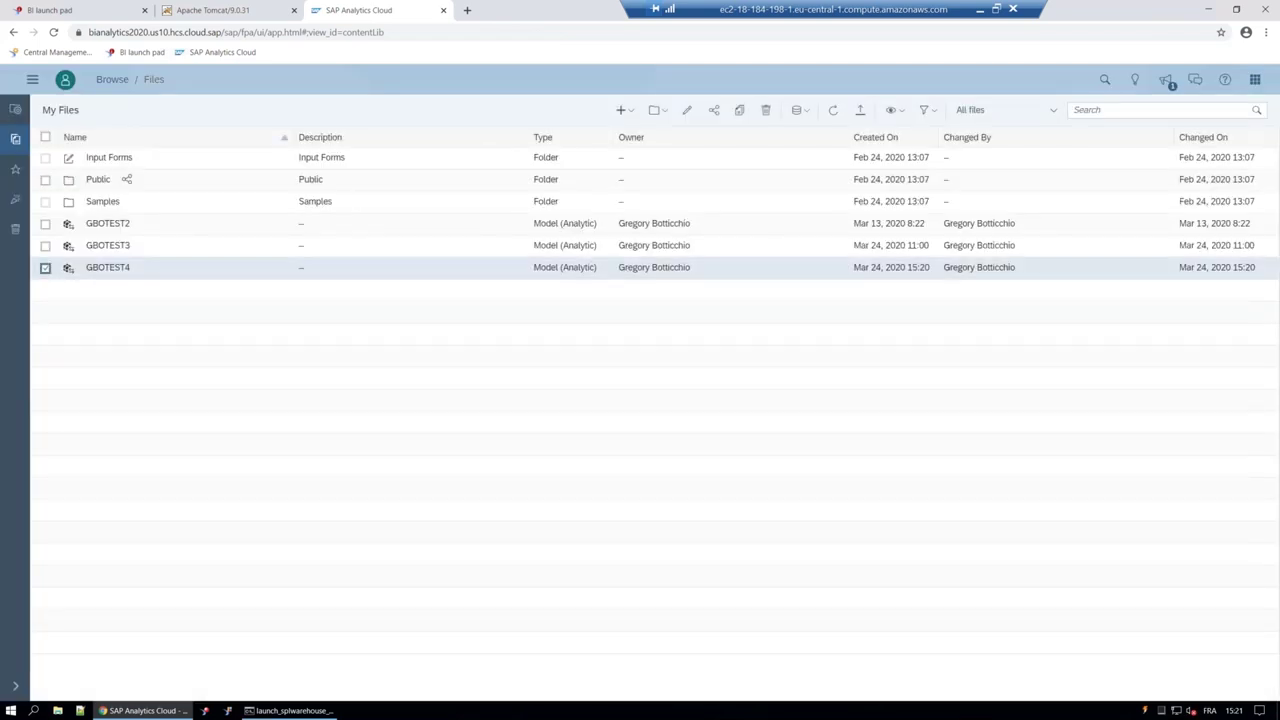
left_click(688, 112)
left_click(781, 447)
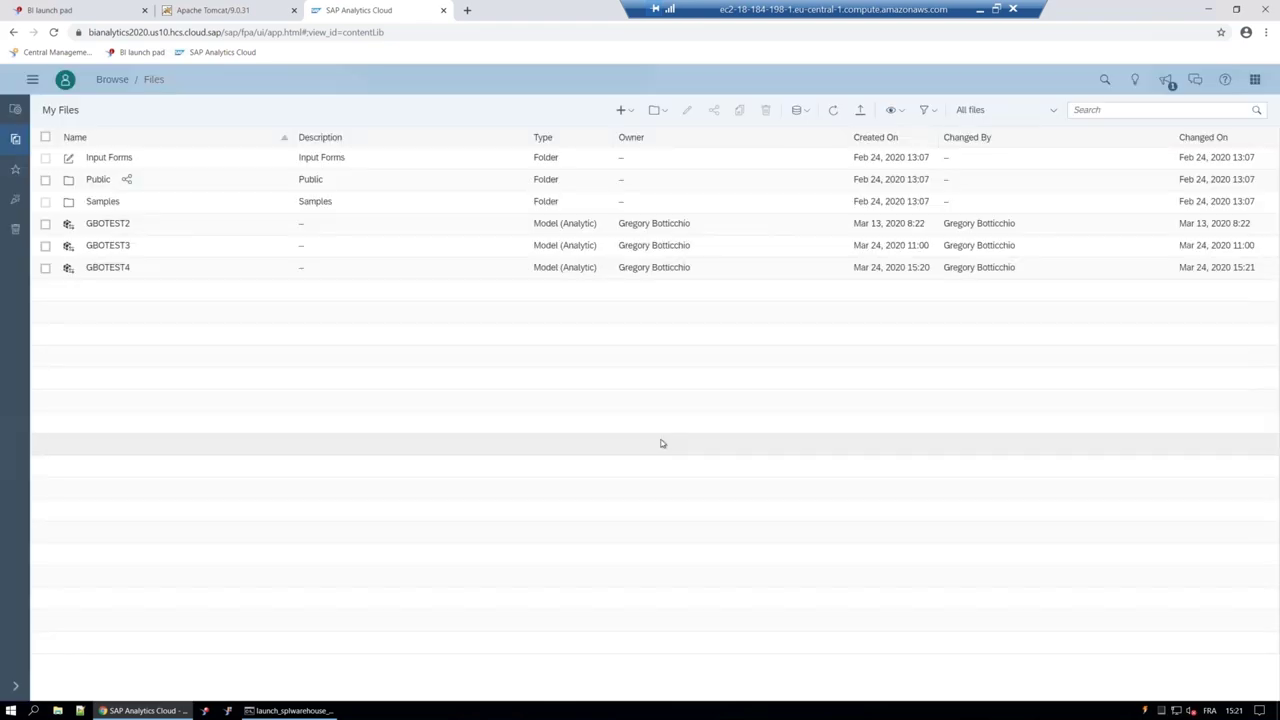
Step: Open the GBOTEST4 model and examine its dimensions, measures and live universe query without changing them
left_click(116, 269)
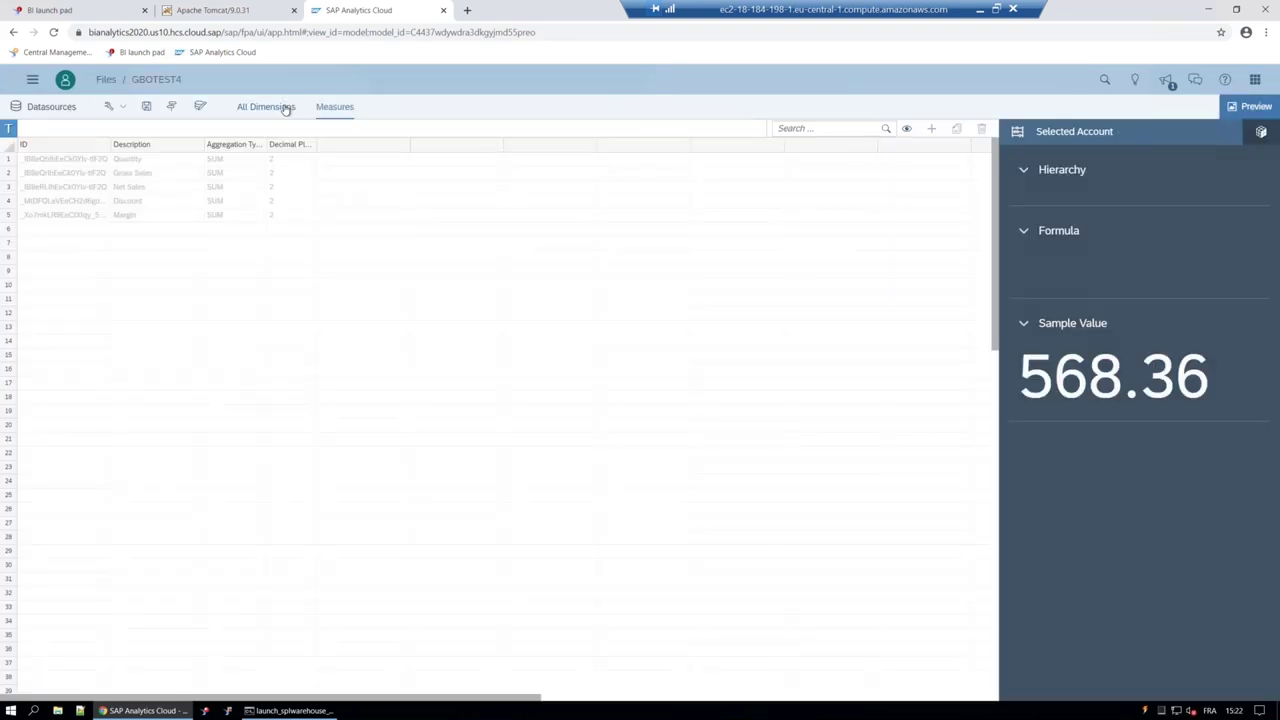
left_click(266, 107)
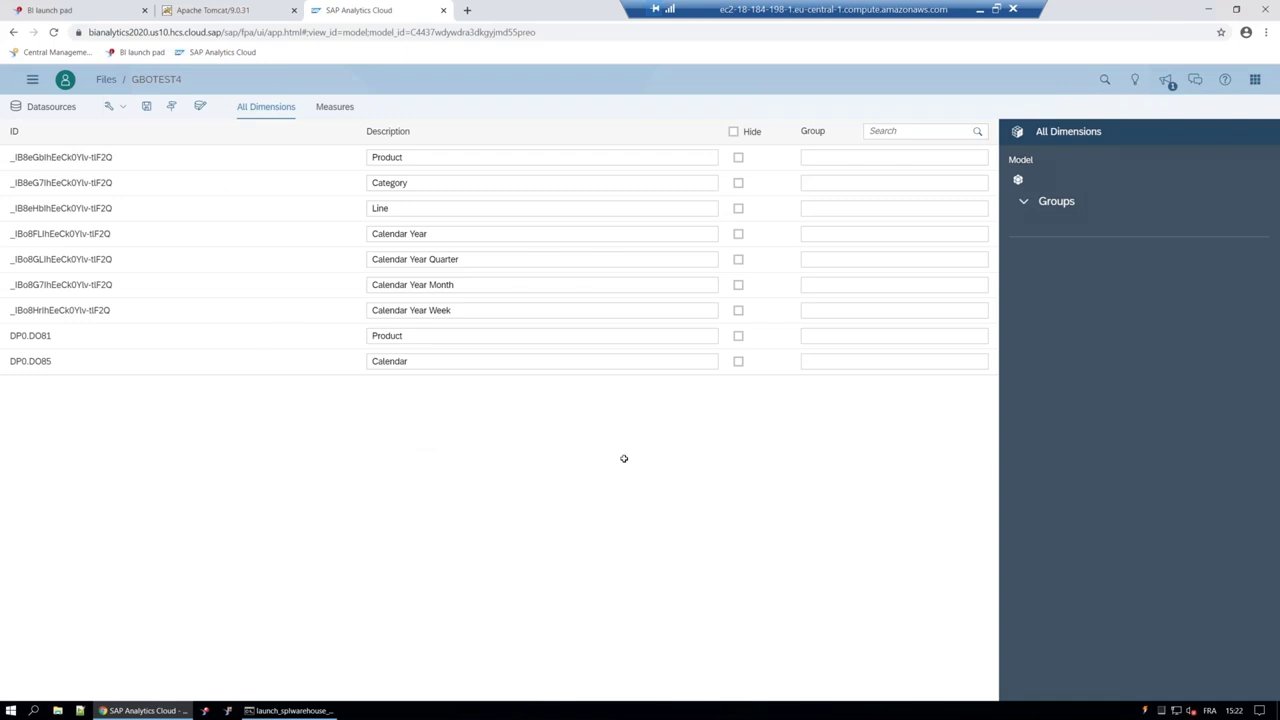
left_click(334, 106)
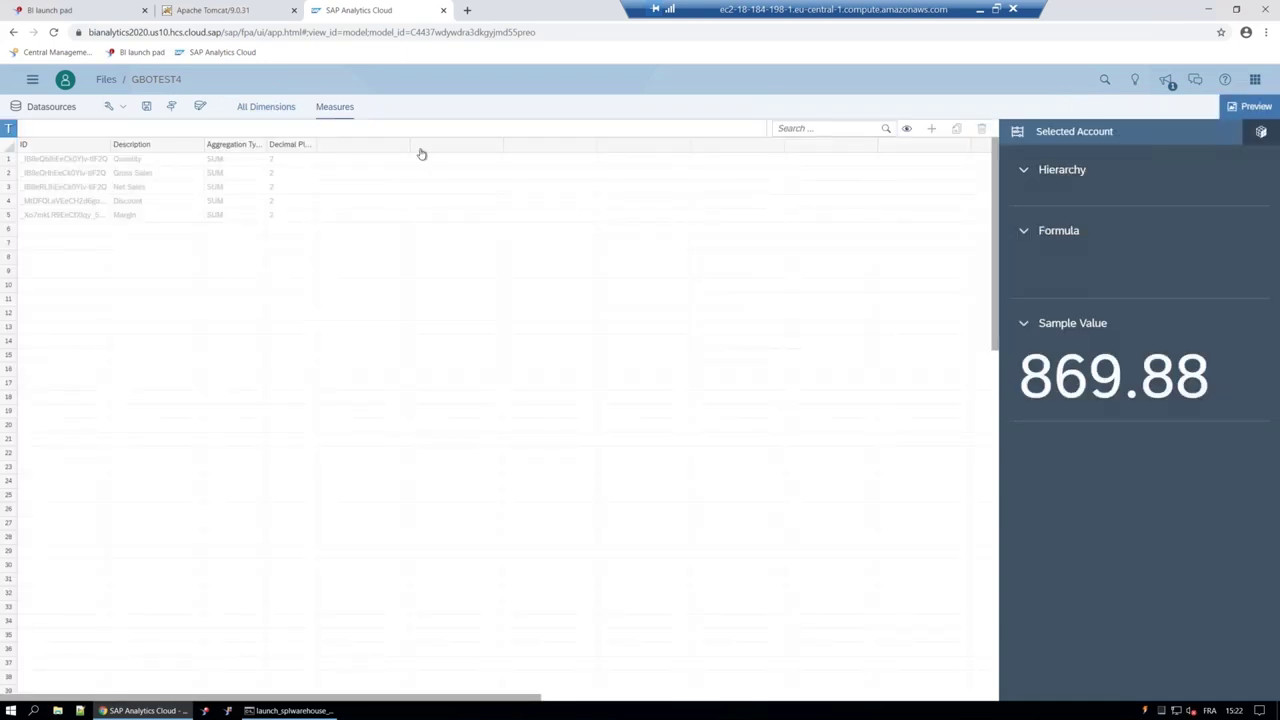
left_click(266, 106)
left_click(200, 107)
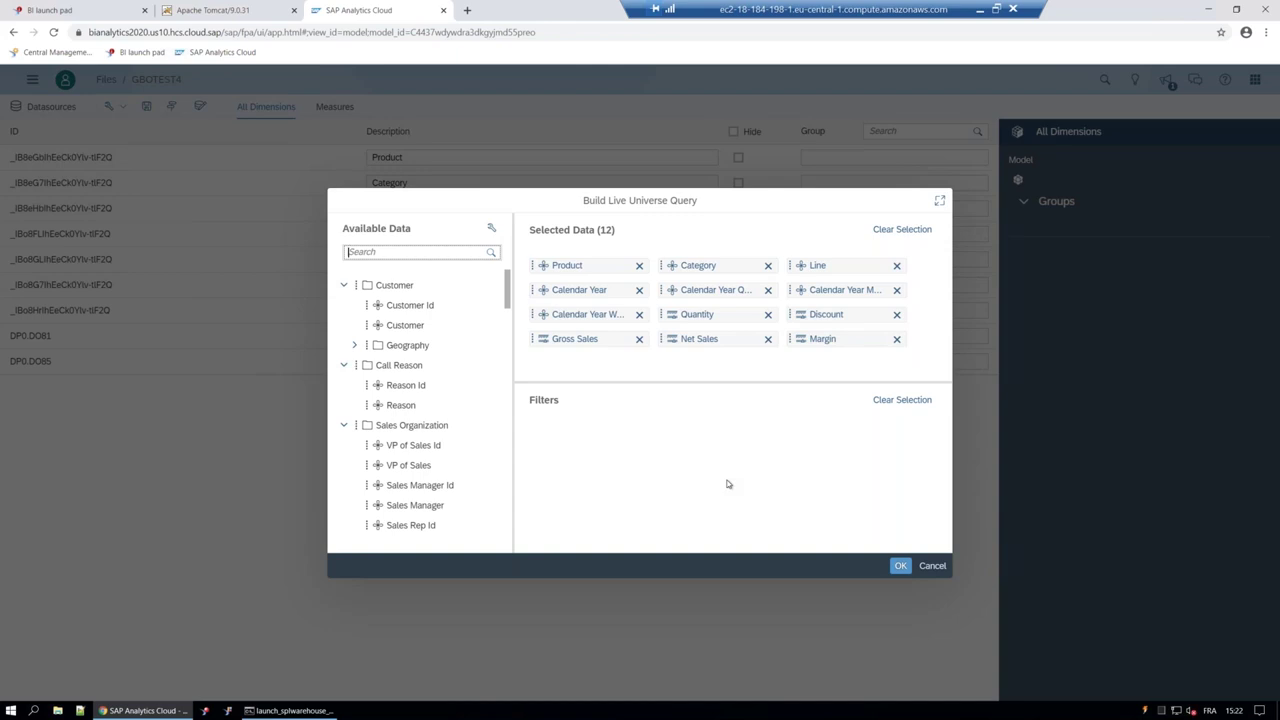
left_click(930, 566)
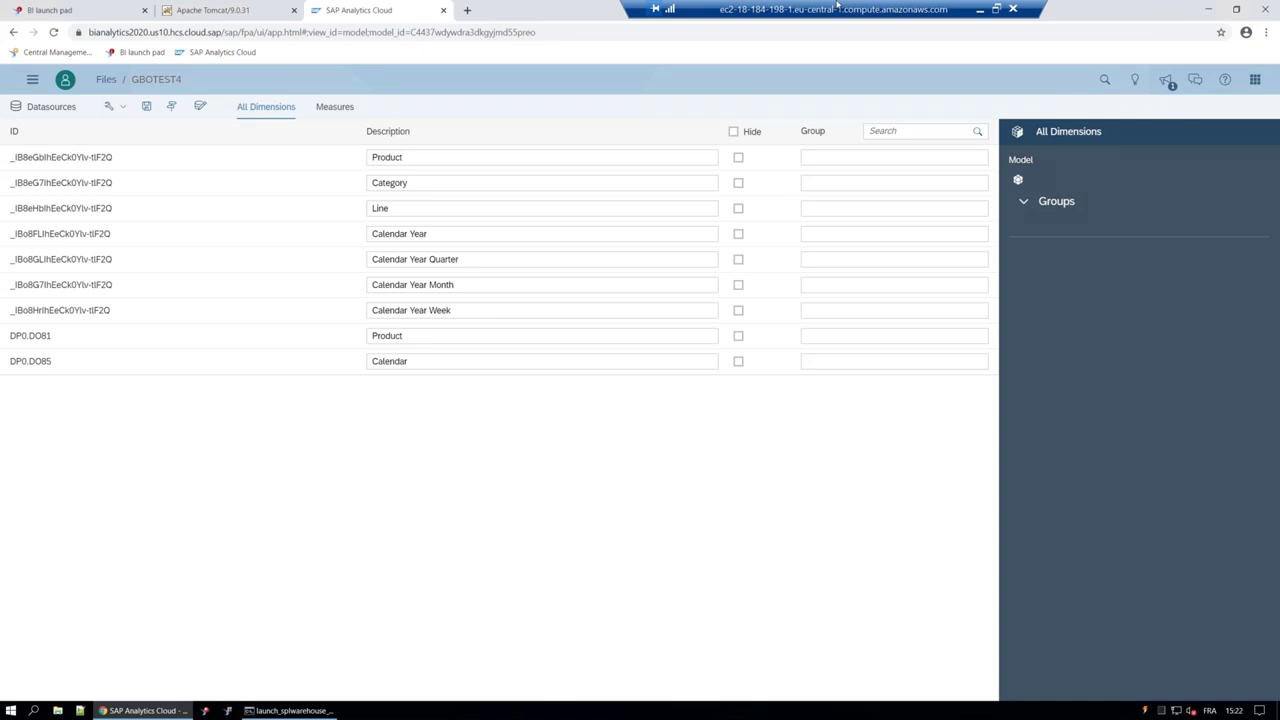
Step: Switch to the PowerPoint presentation, start the slide show from the Demo #1 slide and advance to the next slide
left_click(981, 9)
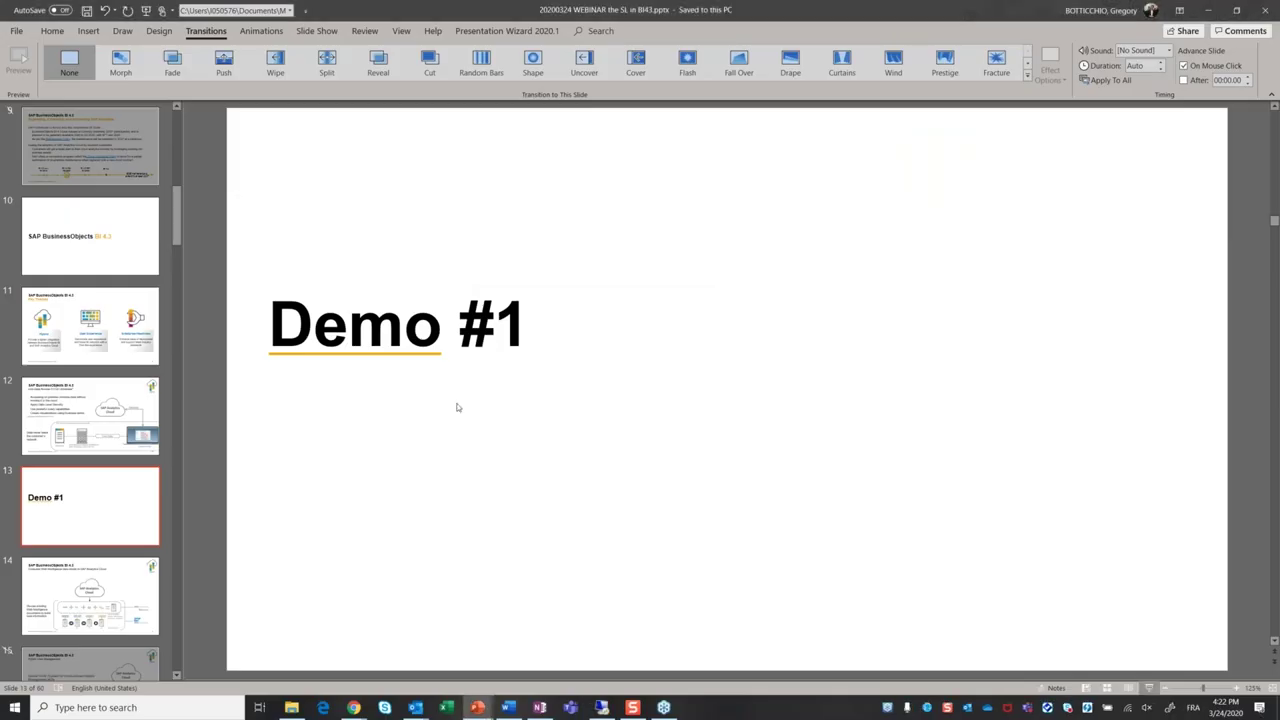
key("shift+F5")
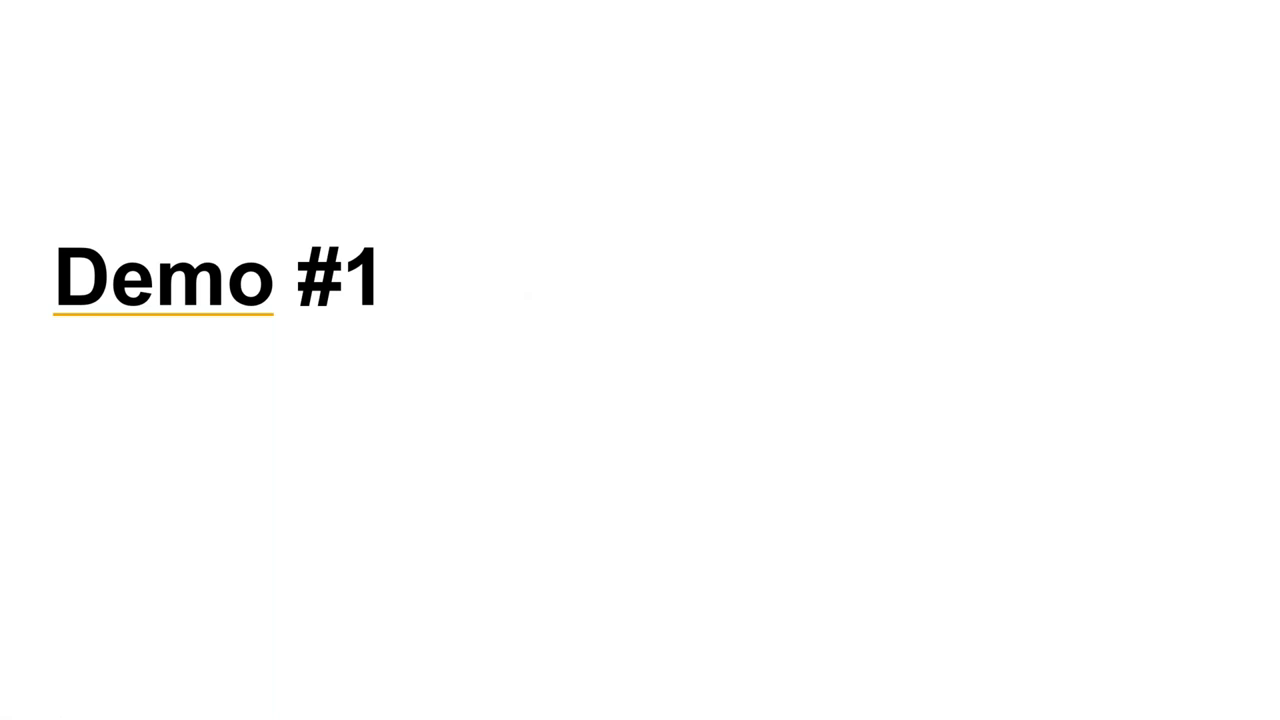
key("Right")
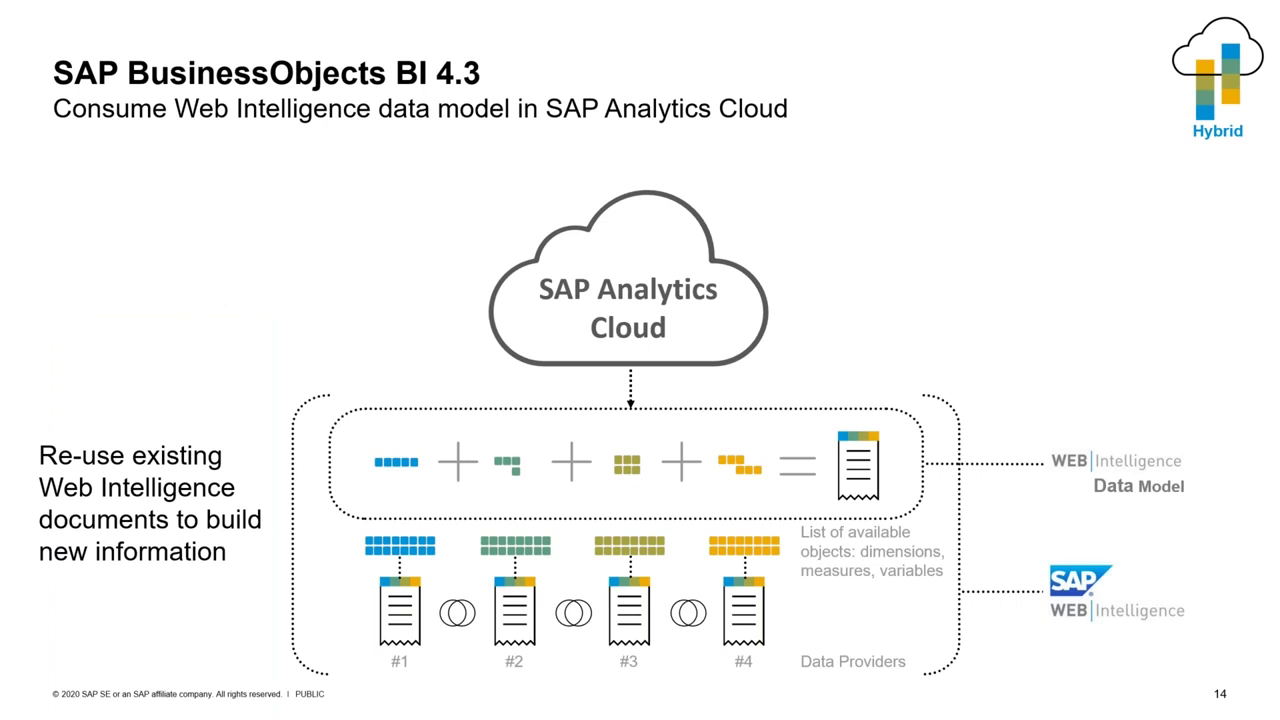
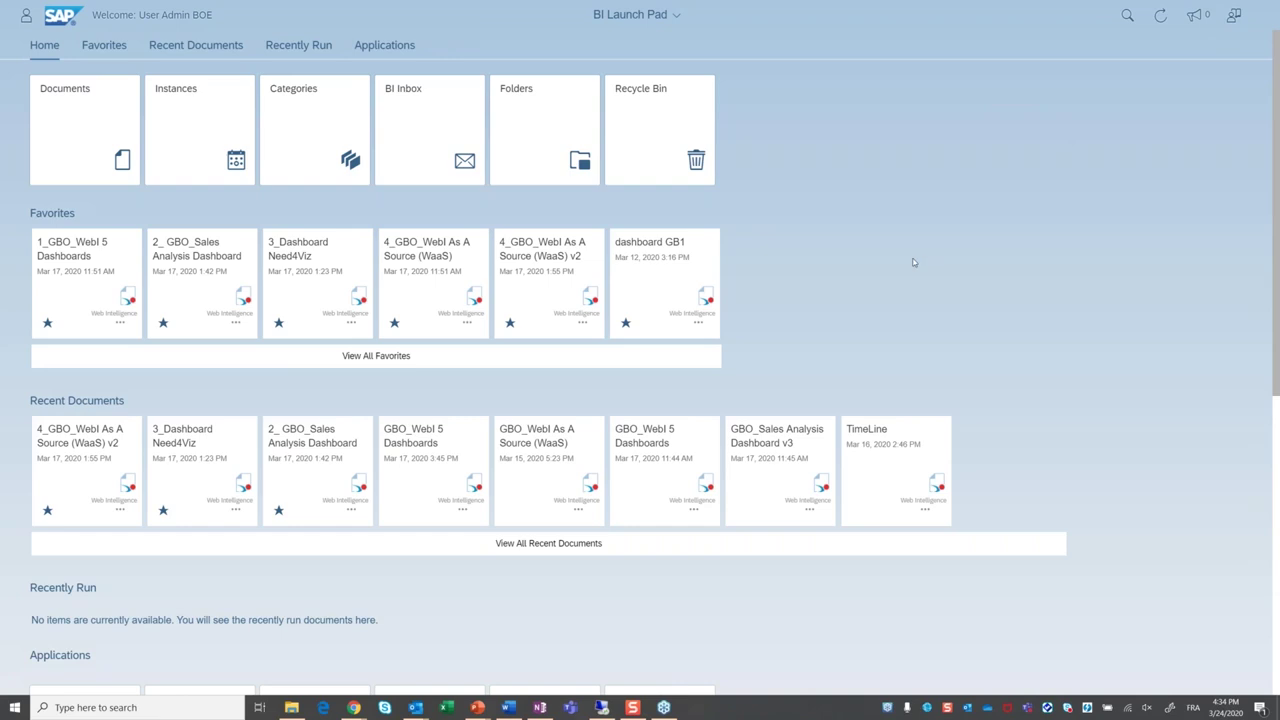
Step: Open the favorite Web Intelligence document 4_GBO_WebI As A Source (WaaS) v2 from the BI Launch Pad
scroll(913, 262, "down", 1)
scroll(913, 262, "up", 1)
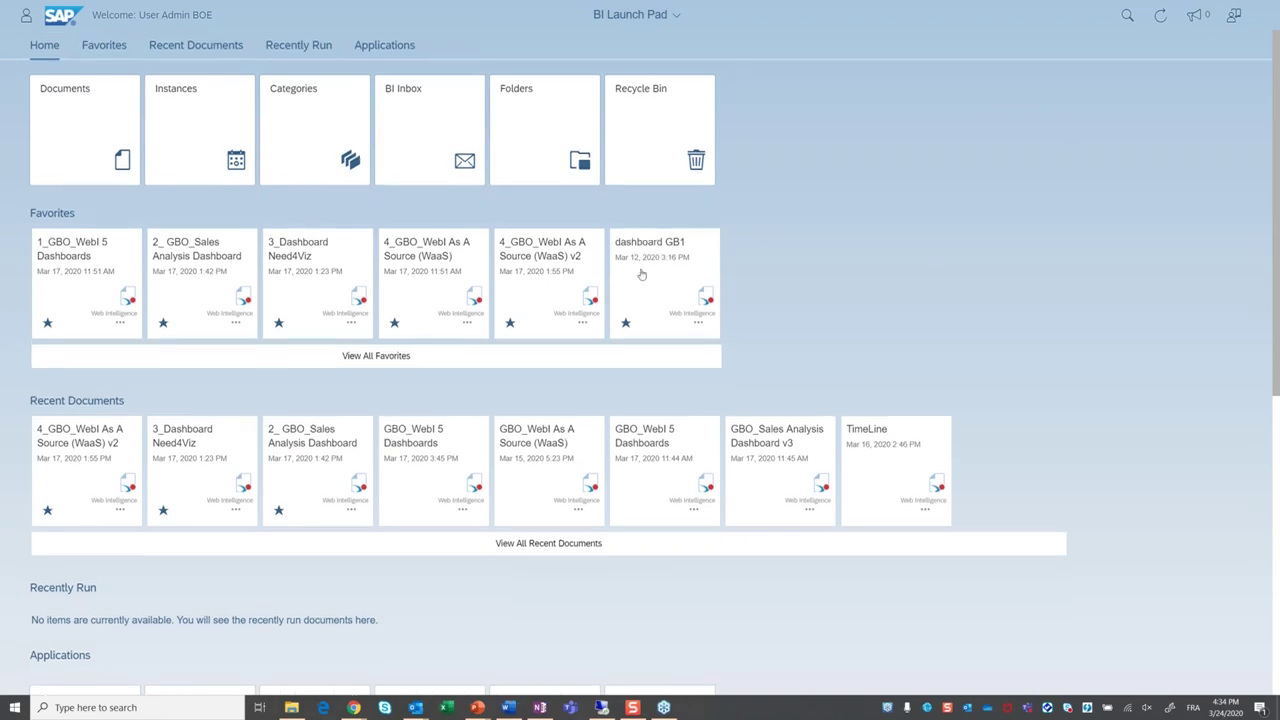
left_click(548, 244)
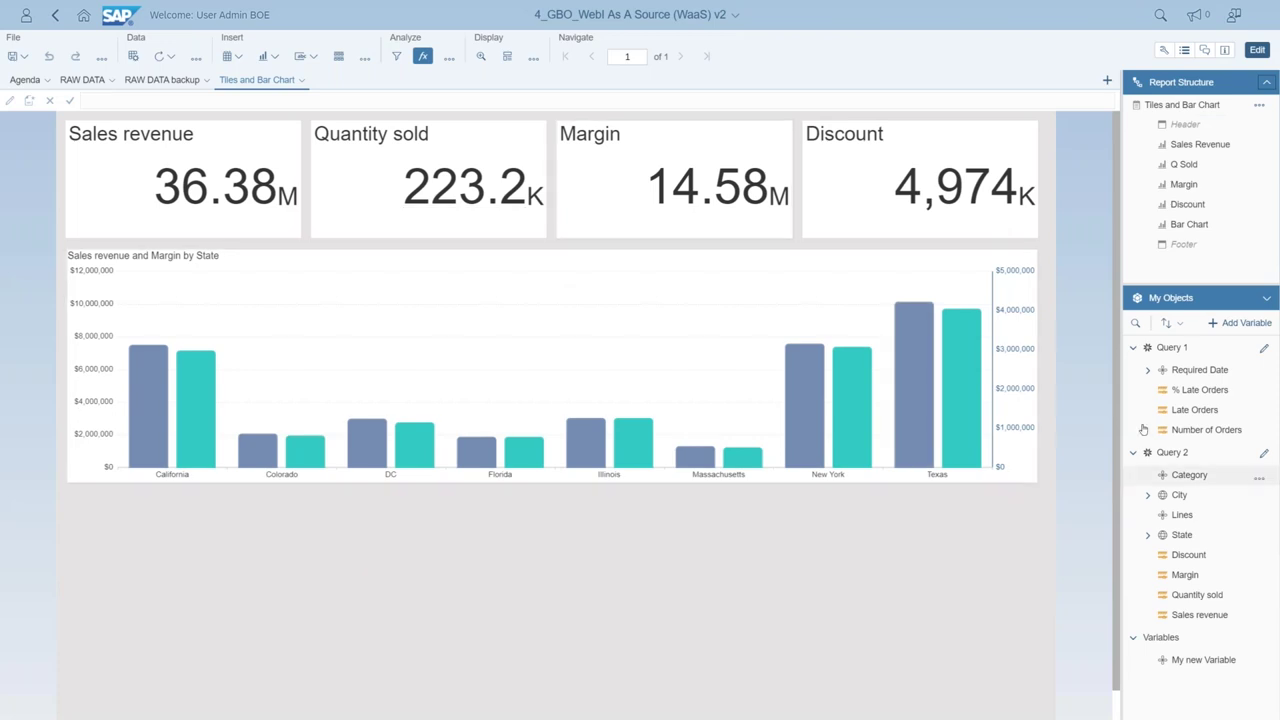
Step: Examine the source universes and result objects of Query 1 and Query 2 in the Query Panel without changing them
left_click(133, 56)
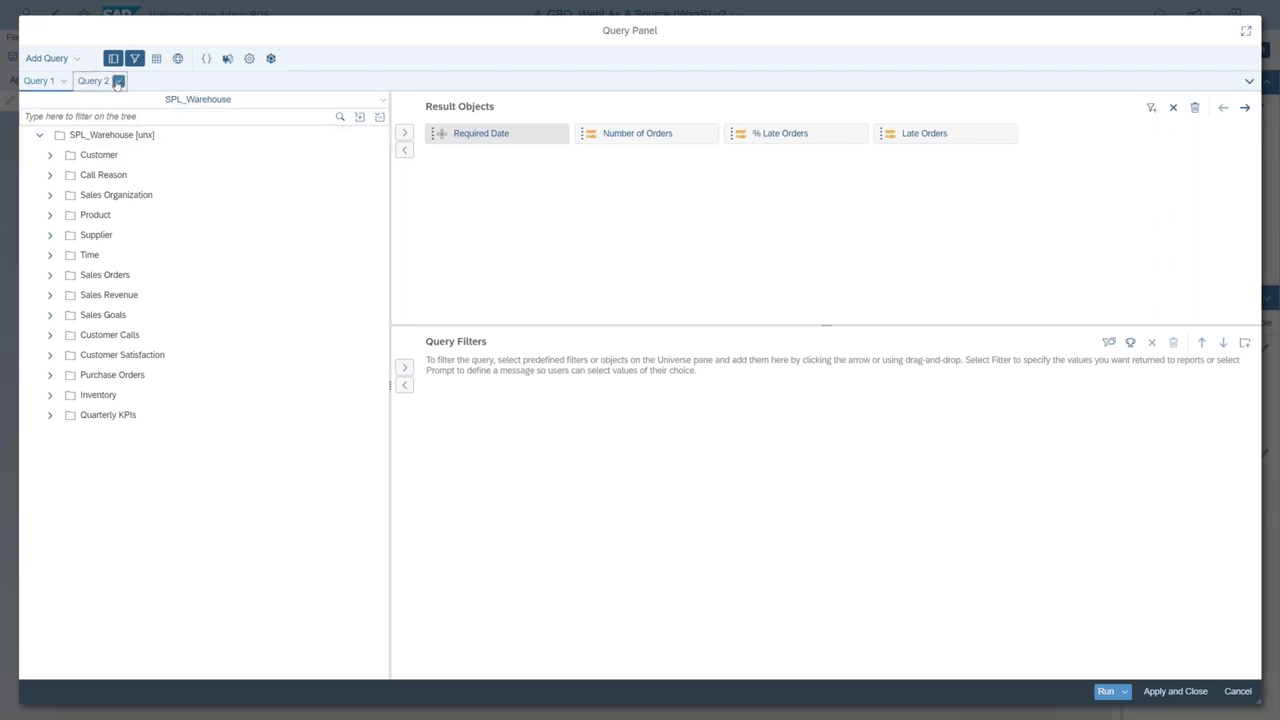
left_click(117, 81)
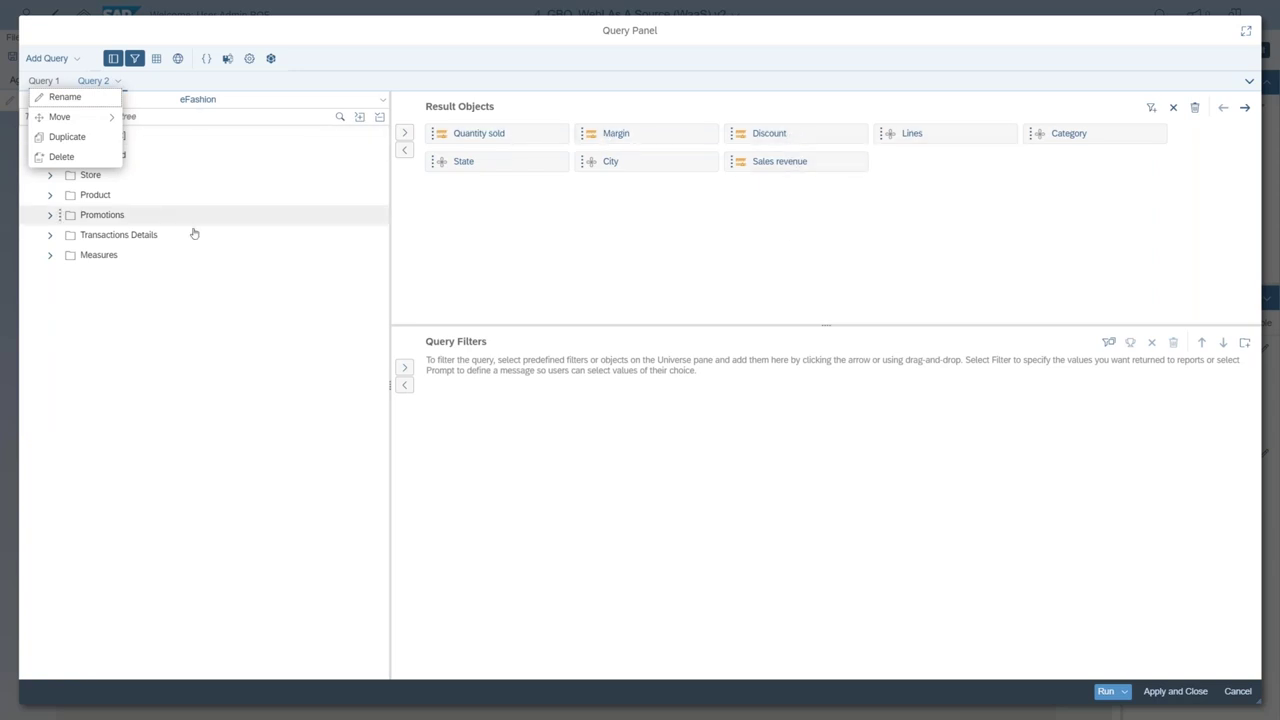
left_click(194, 346)
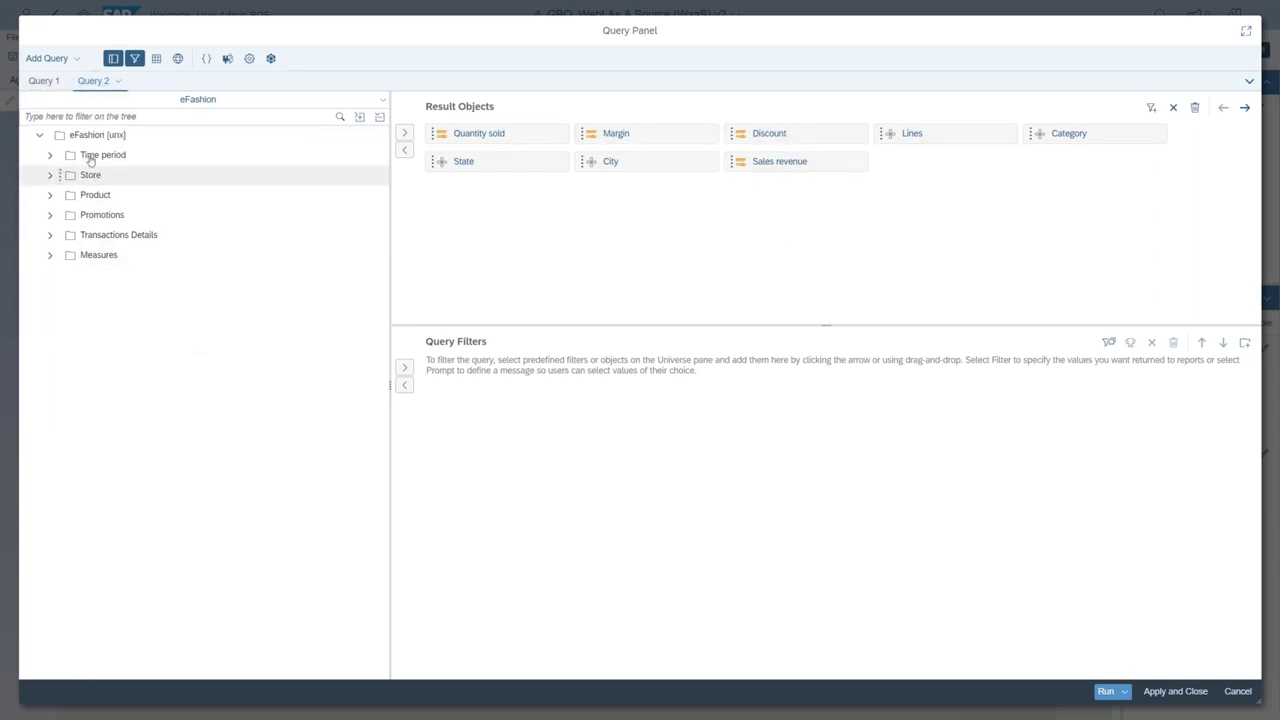
left_click(40, 81)
left_click(90, 81)
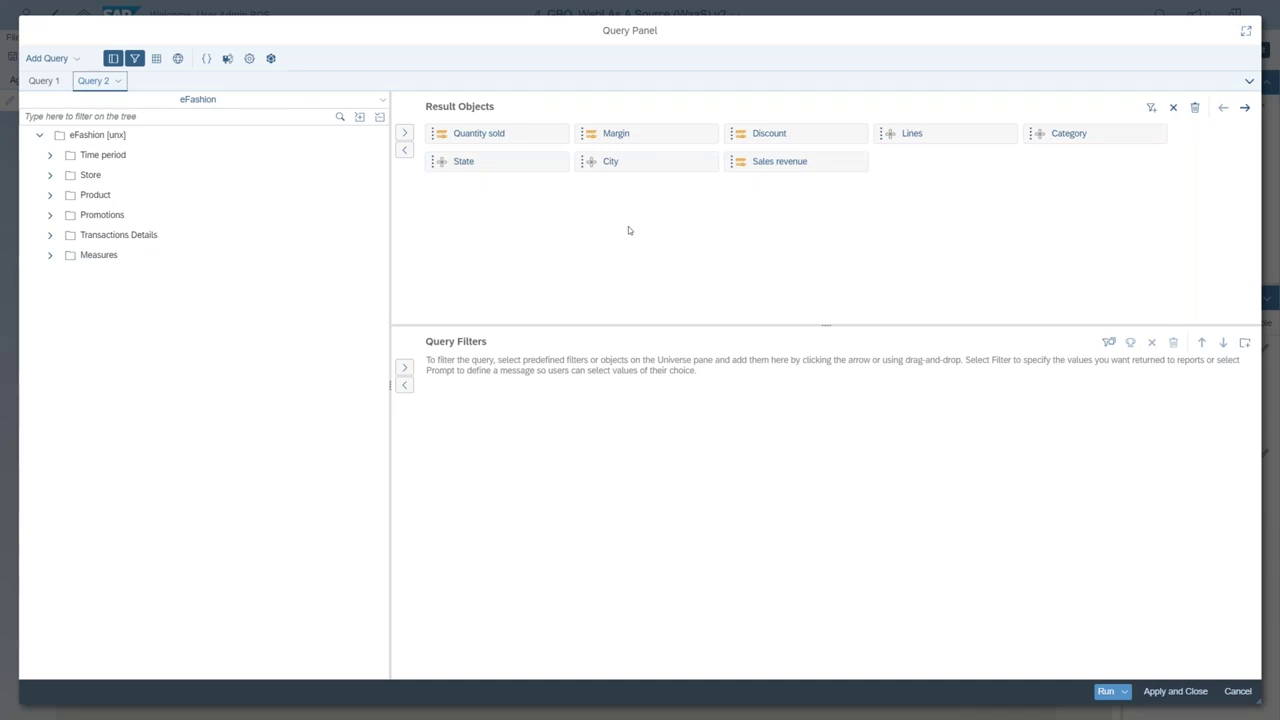
left_click(41, 83)
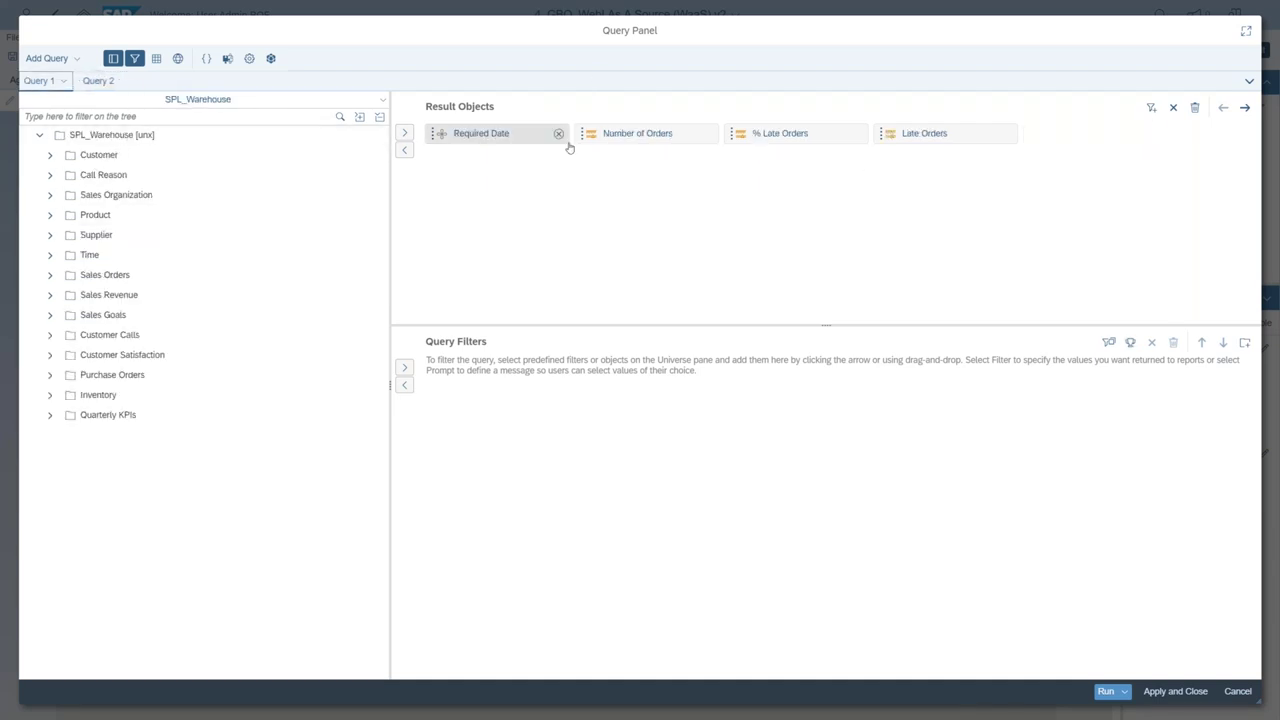
left_click(101, 85)
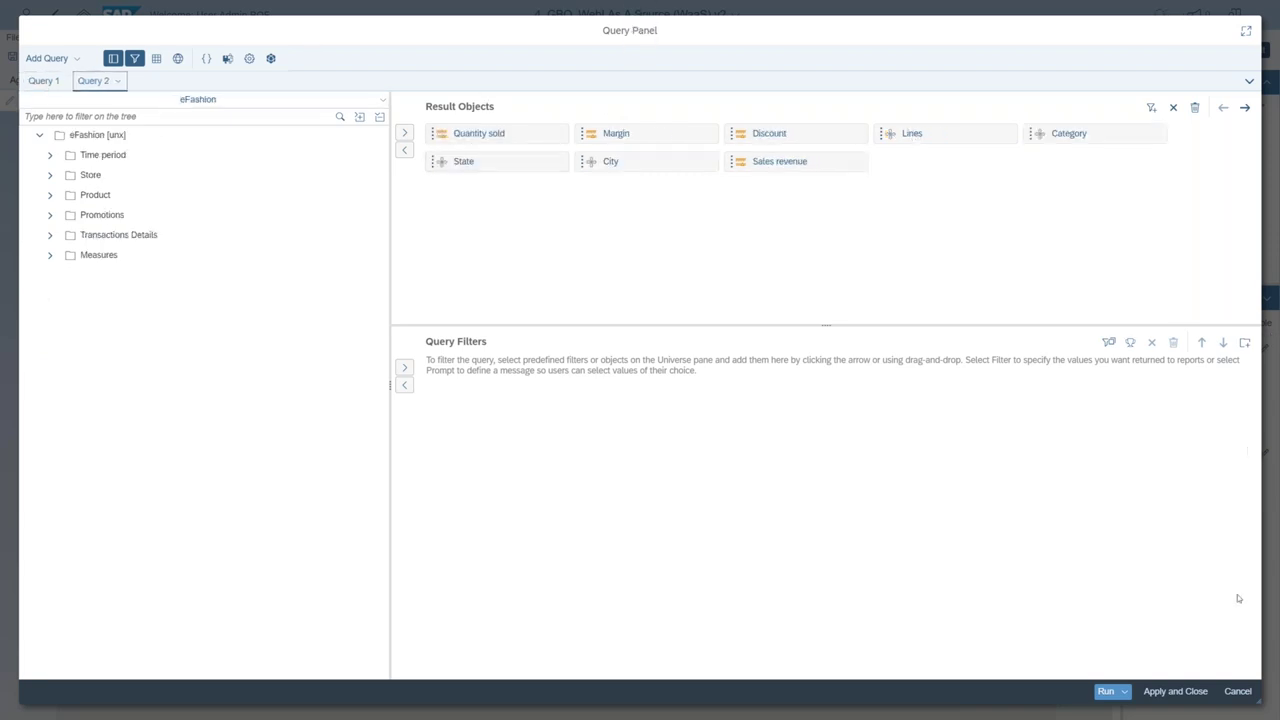
left_click(1240, 692)
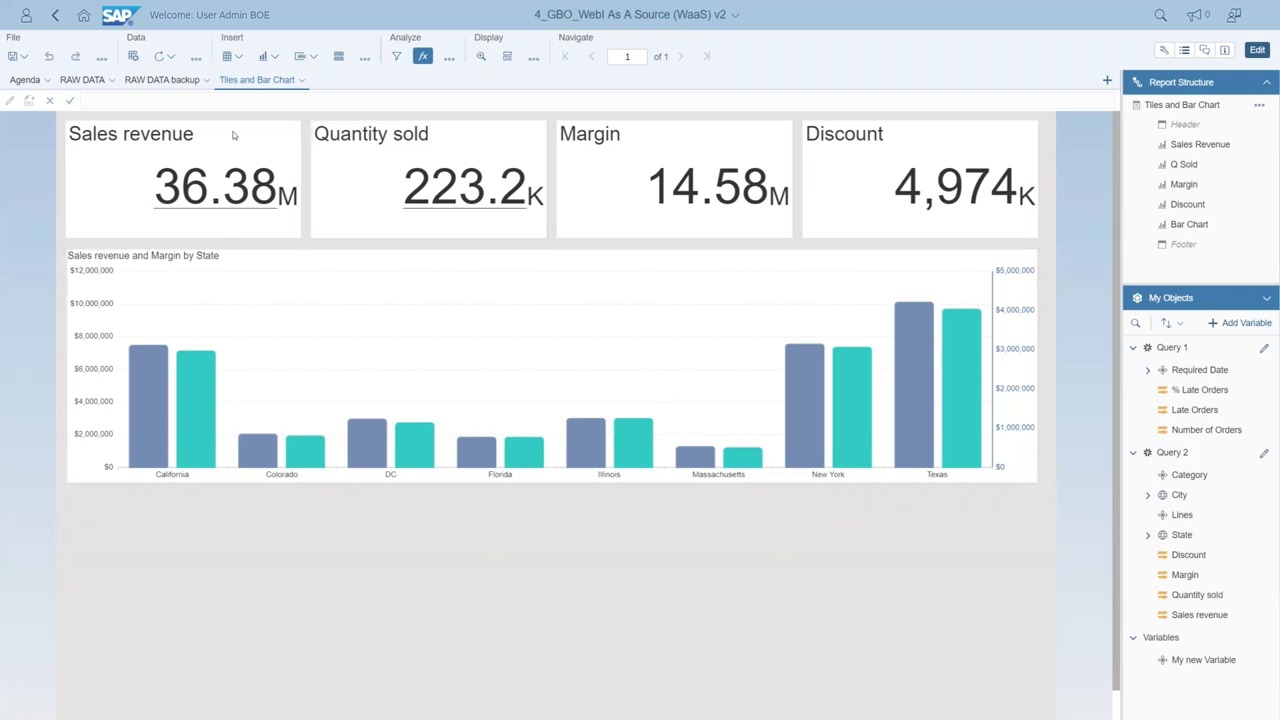
Step: Close the 4_GBO_WebI As A Source (WaaS) v2 document and return to the BI Launch Pad home page
left_click(731, 18)
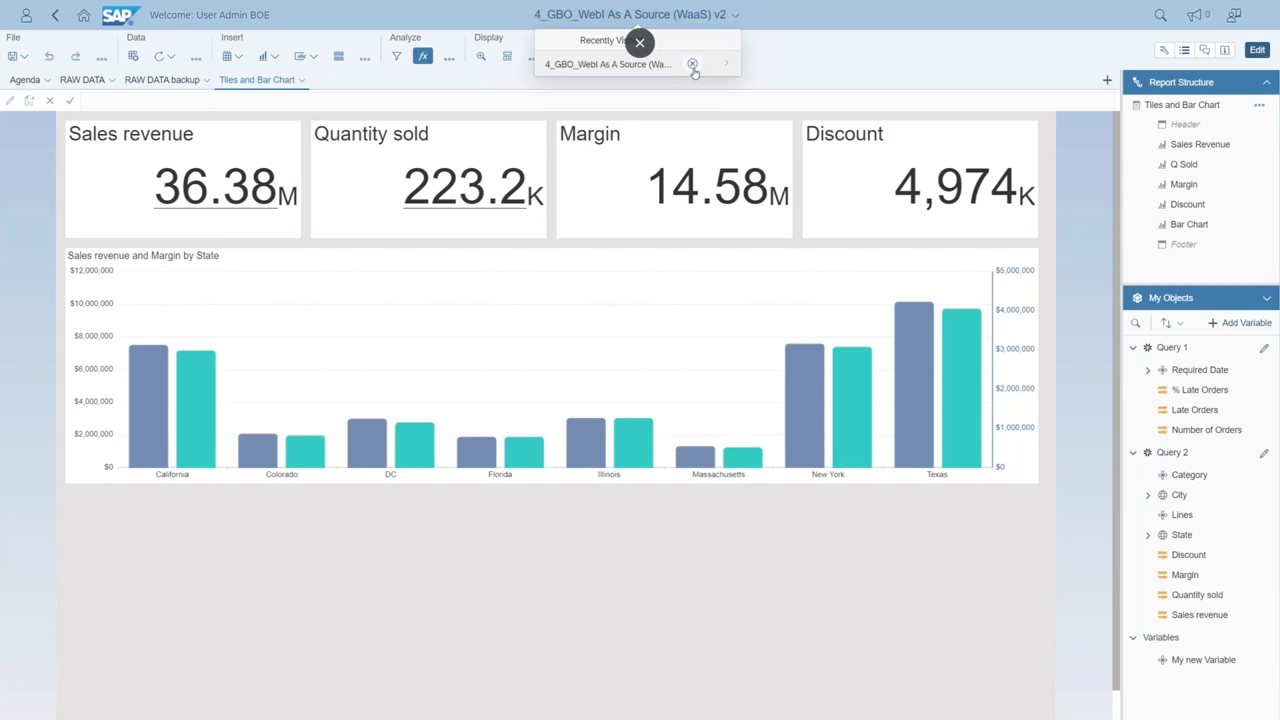
left_click(693, 67)
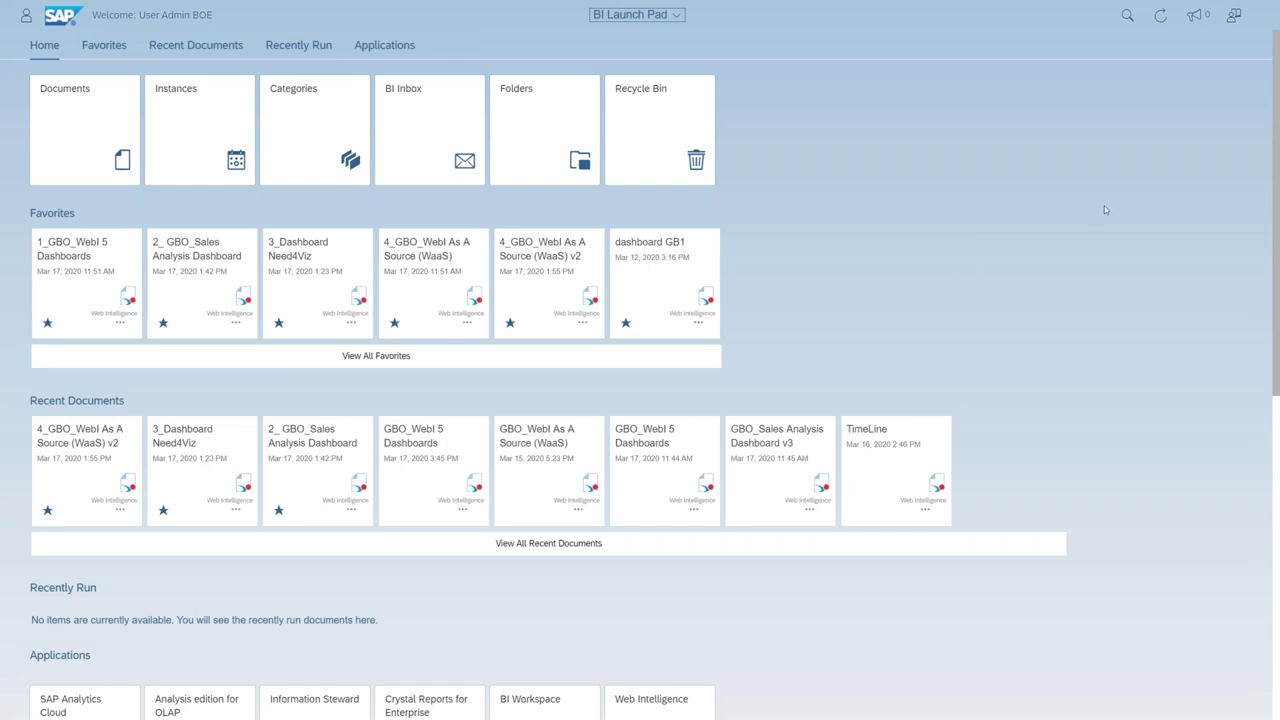
Step: Create a new Web Intelligence document from the BI Launch Pad applications, using a Web Intelligence document as the data source type
scroll(1105, 209, "down", 1)
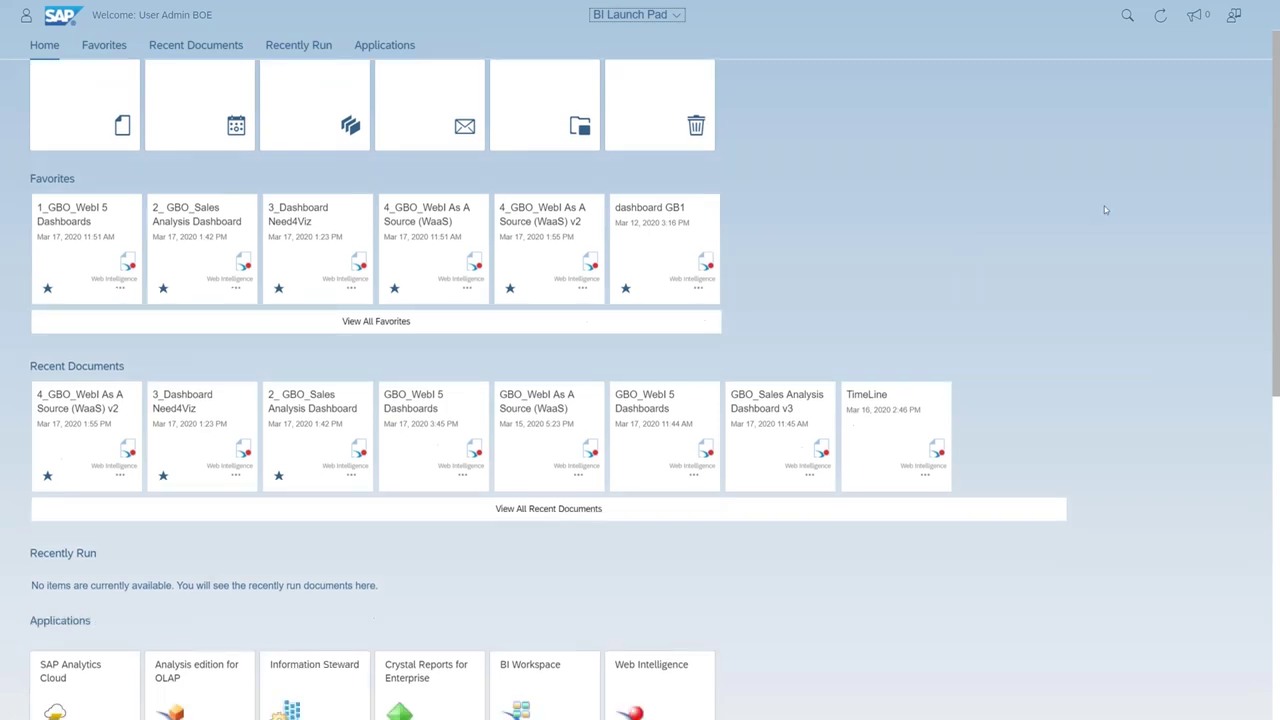
scroll(1108, 235, "down", 5)
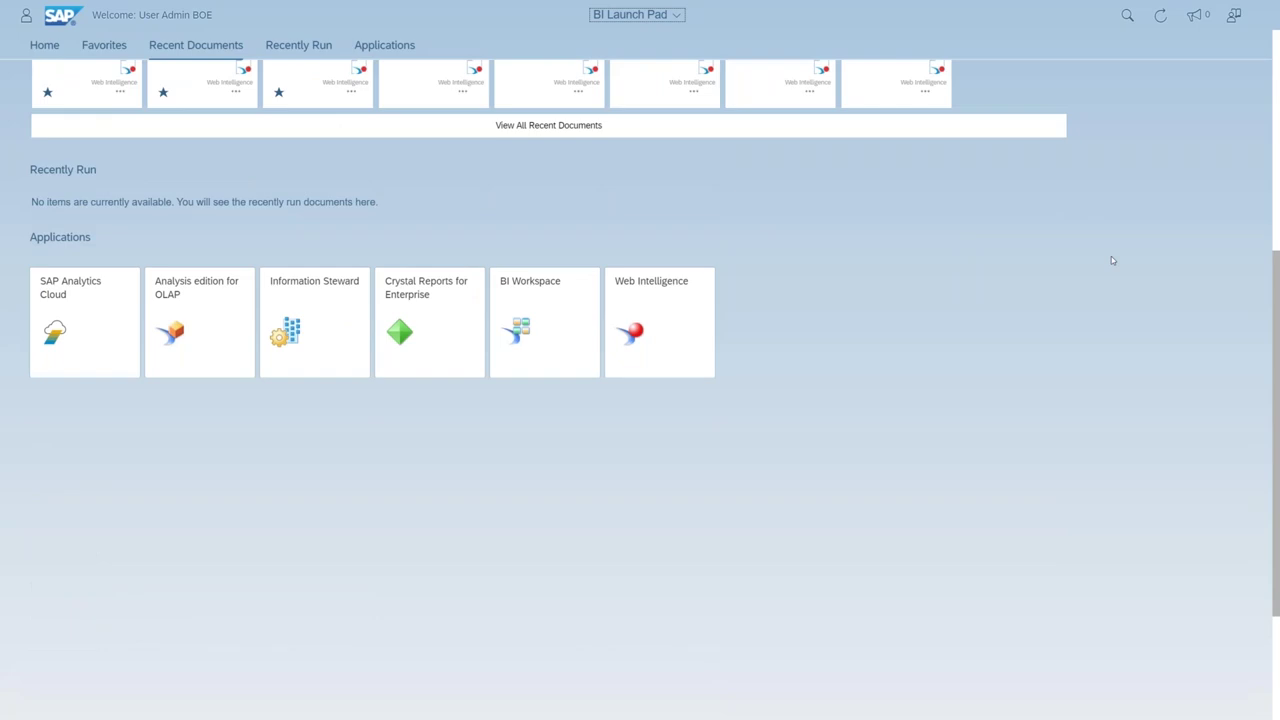
scroll(666, 221, "down", 1)
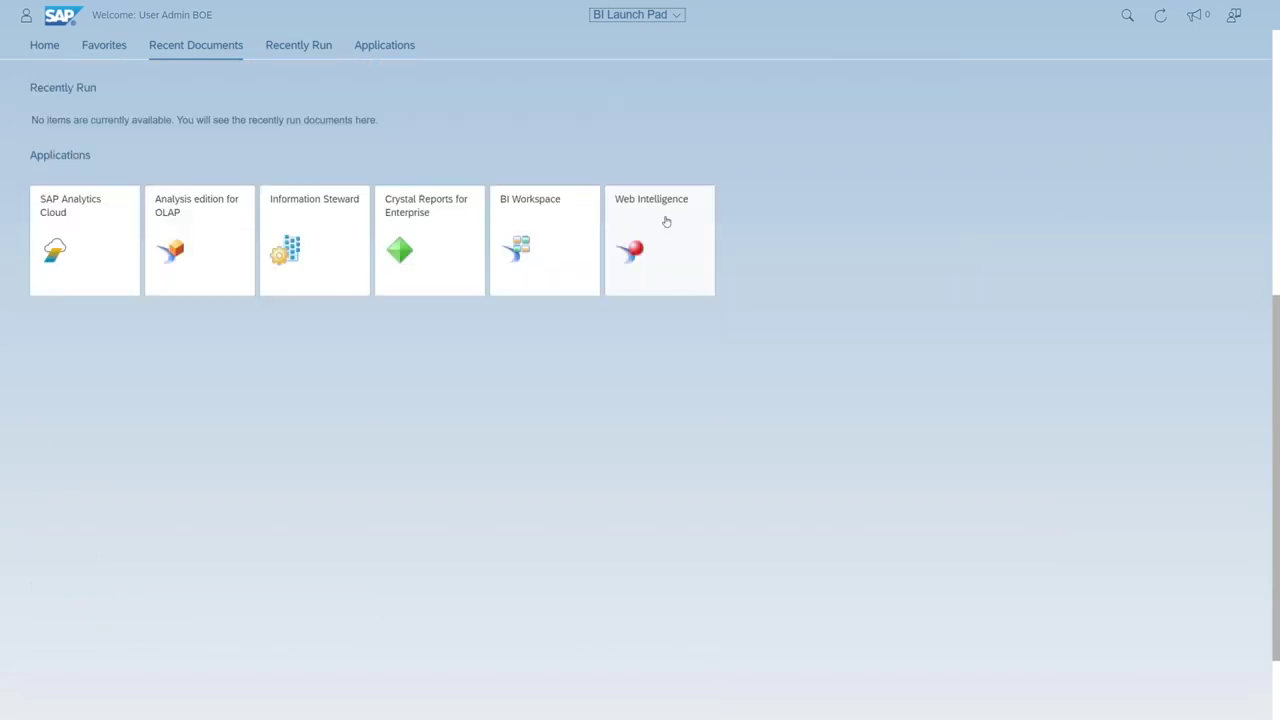
left_click(666, 221)
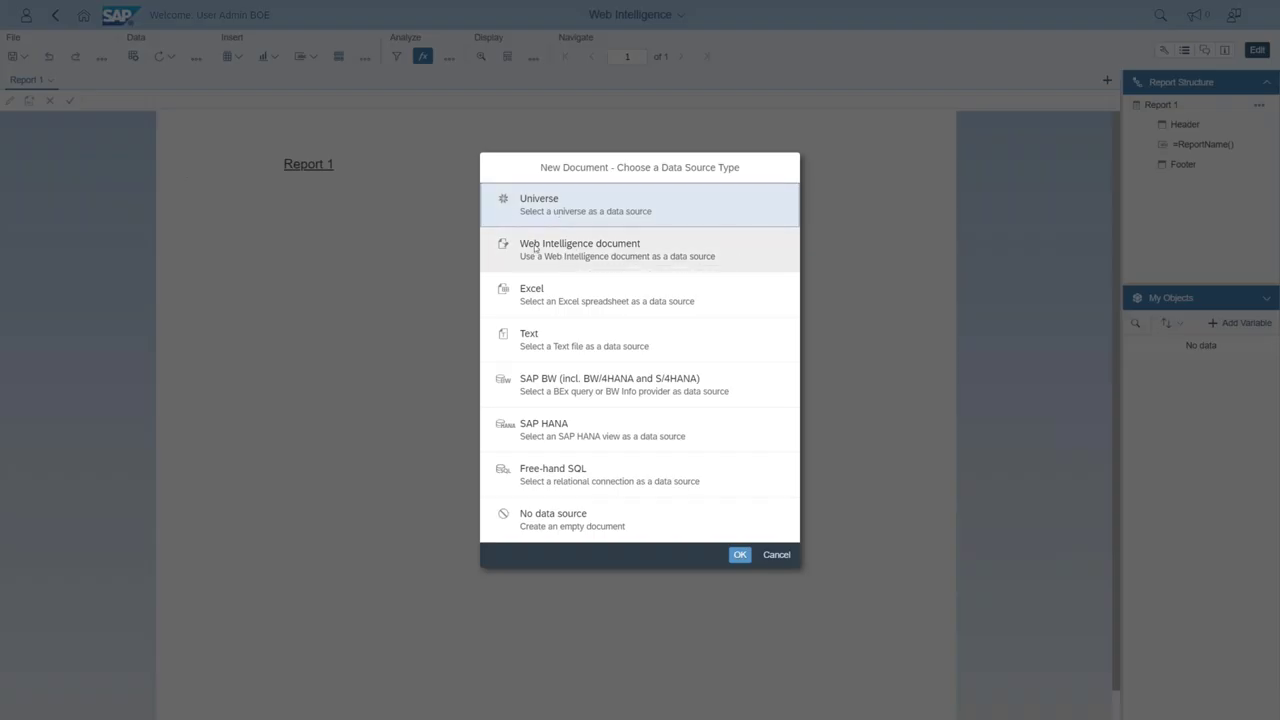
left_click(618, 248)
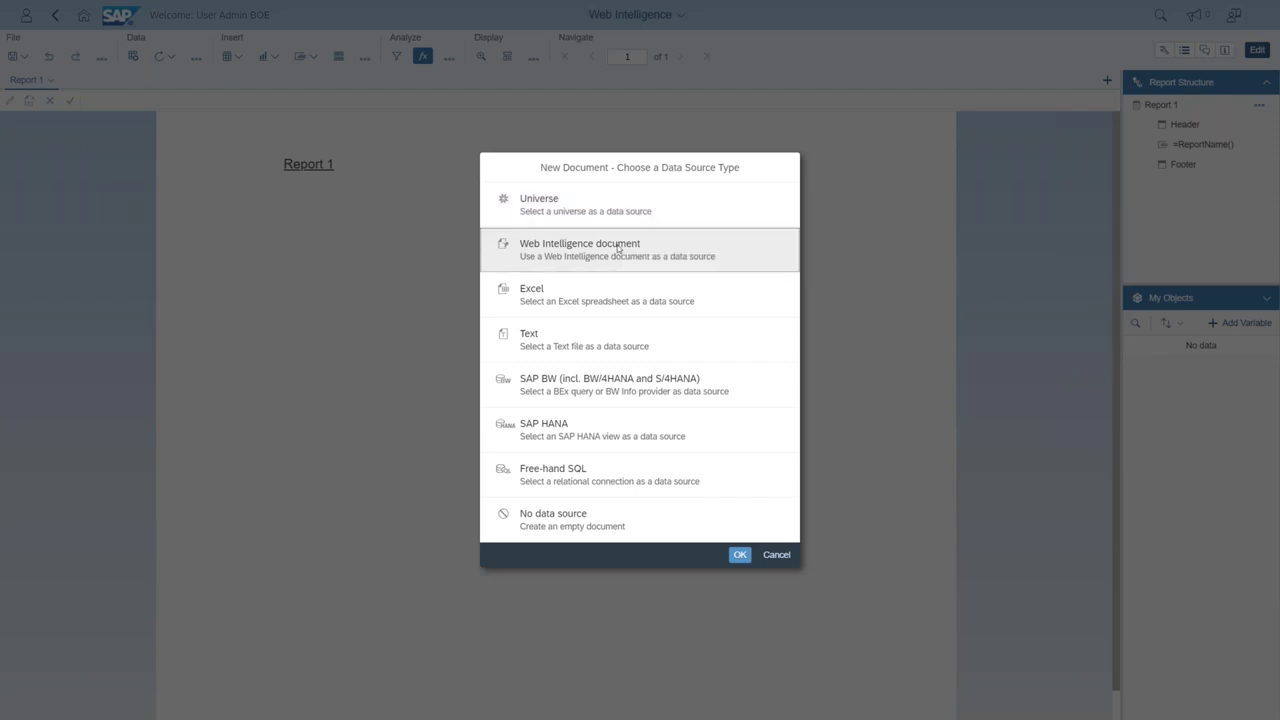
left_click(741, 555)
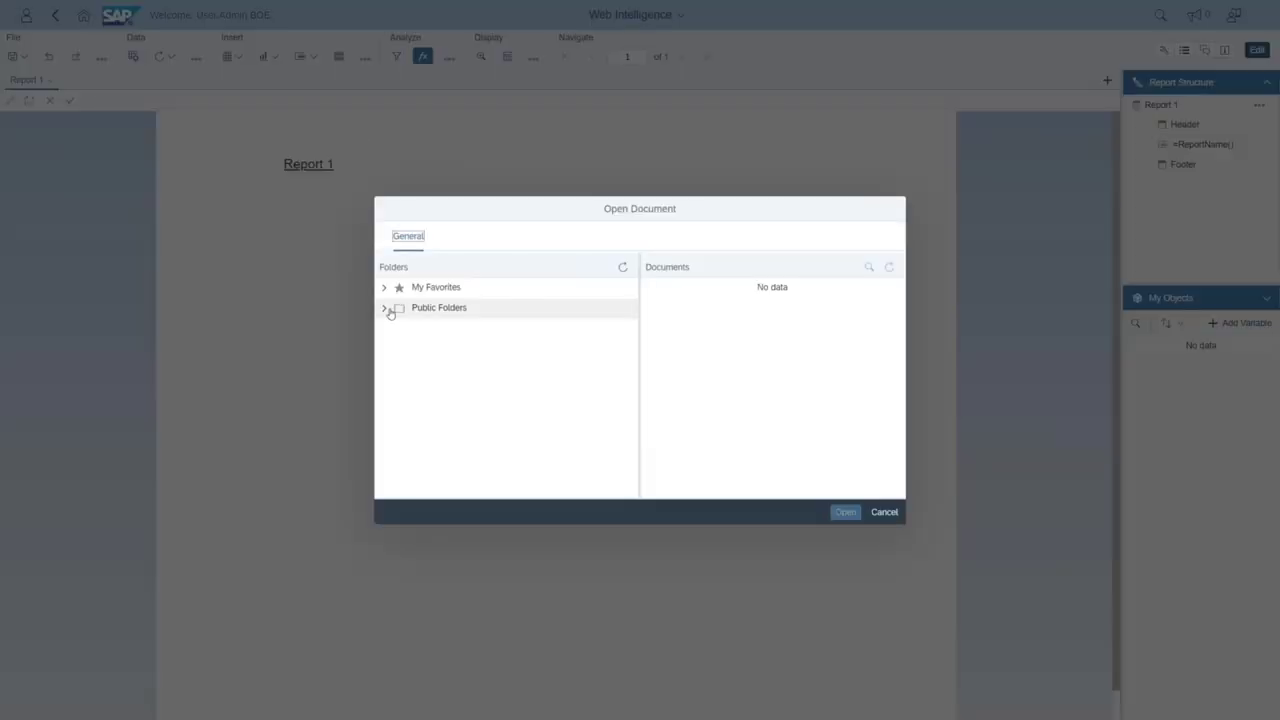
Step: Open 4_GBO_WebI As A Source (WaaS) v2 from Public Folders/Demo/2020-03-17 SAP BusinessObjects France 2020 as the source and expand its All Objects folder
left_click(387, 309)
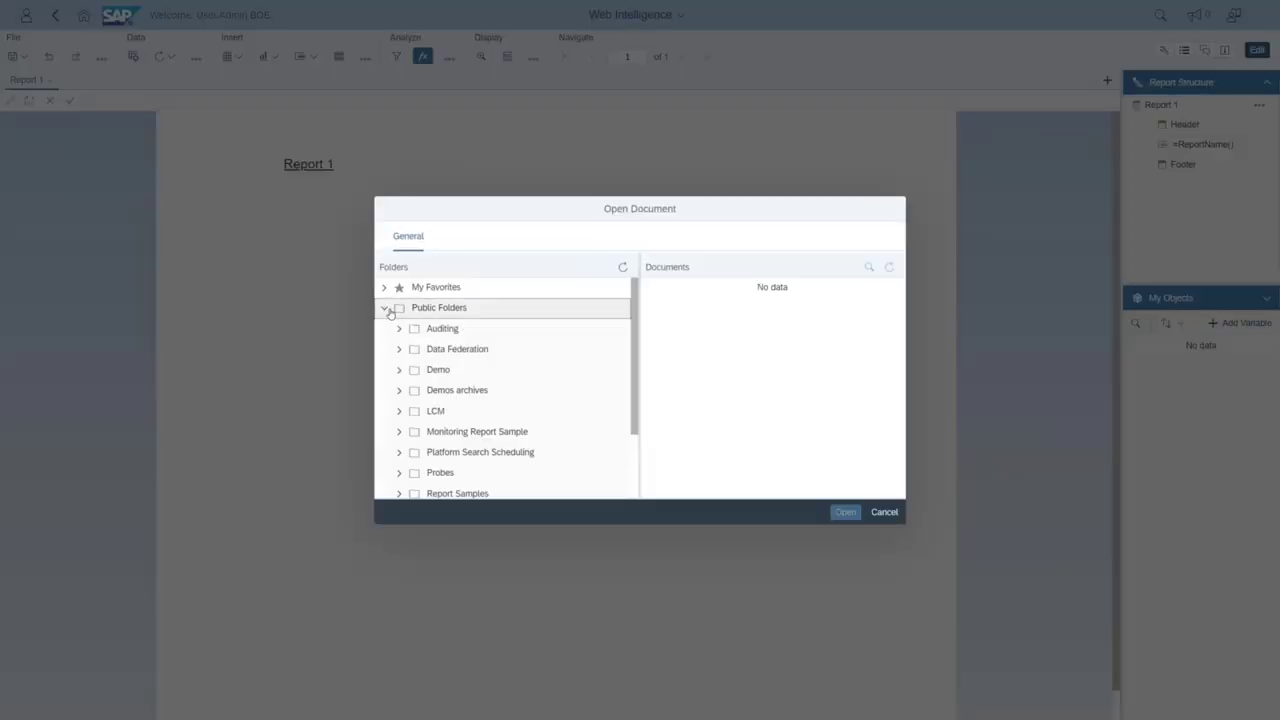
left_click(400, 371)
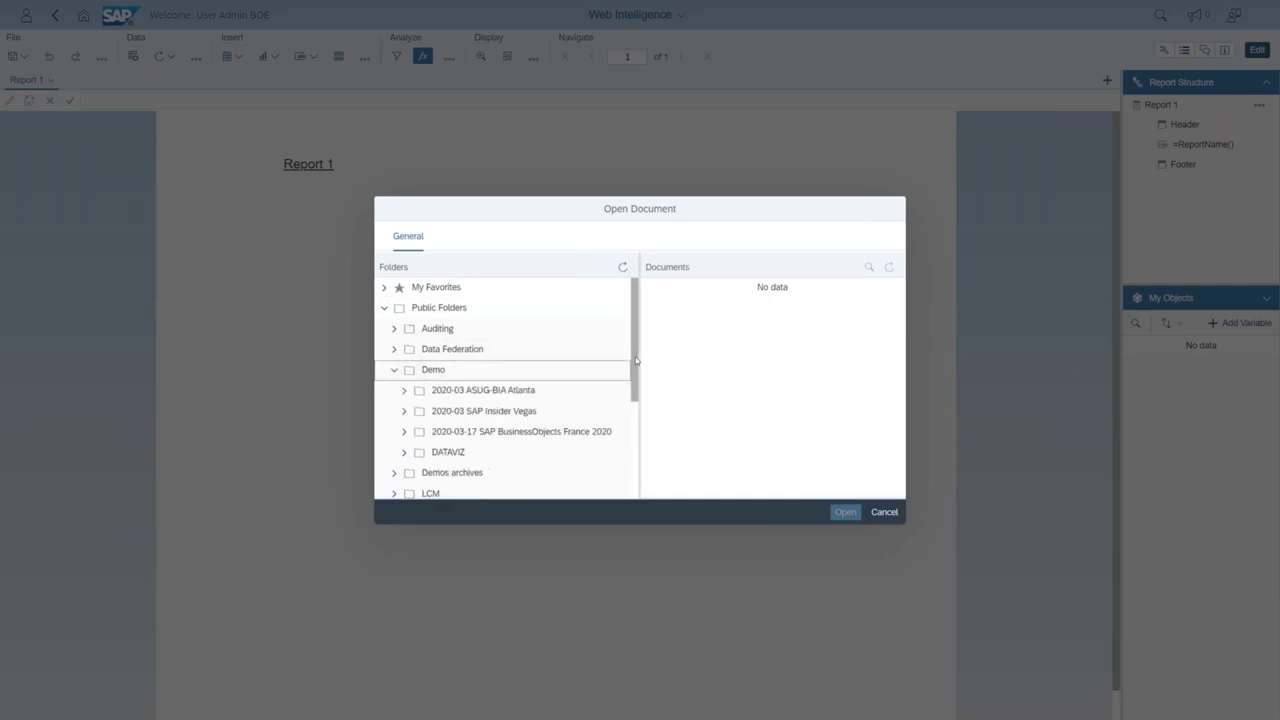
left_click_drag(635, 360, 634, 394)
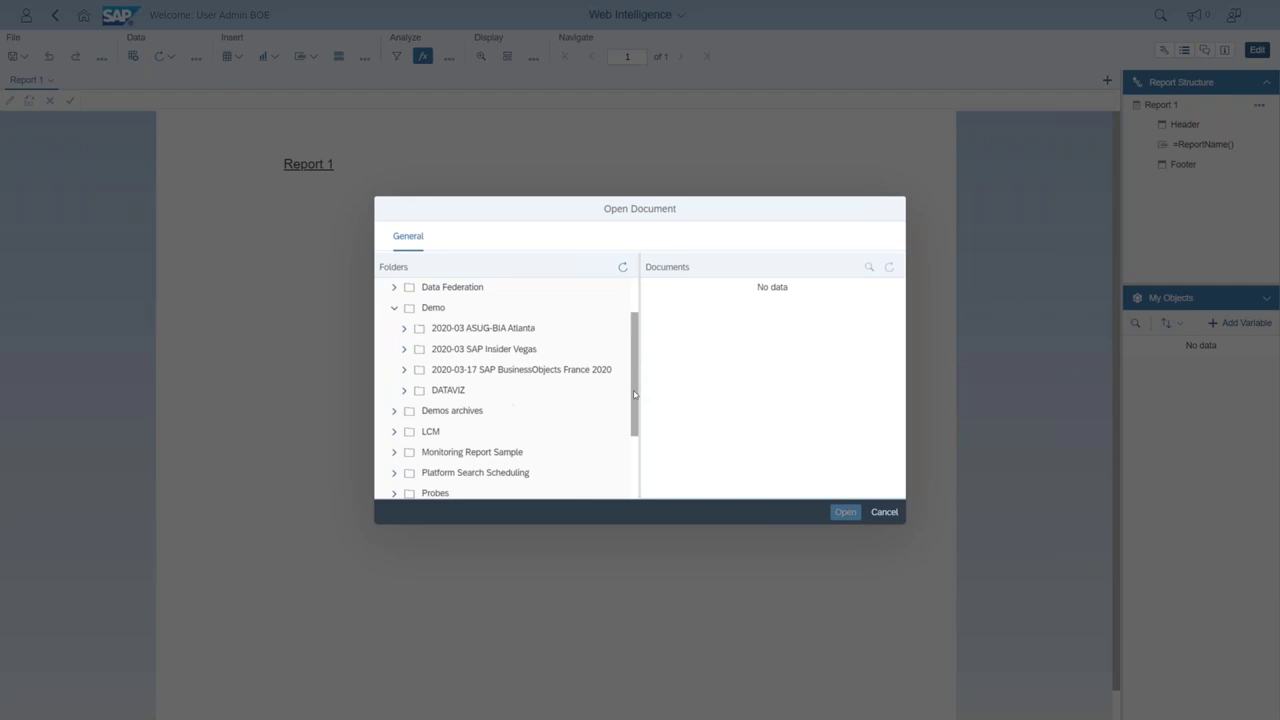
left_click(560, 370)
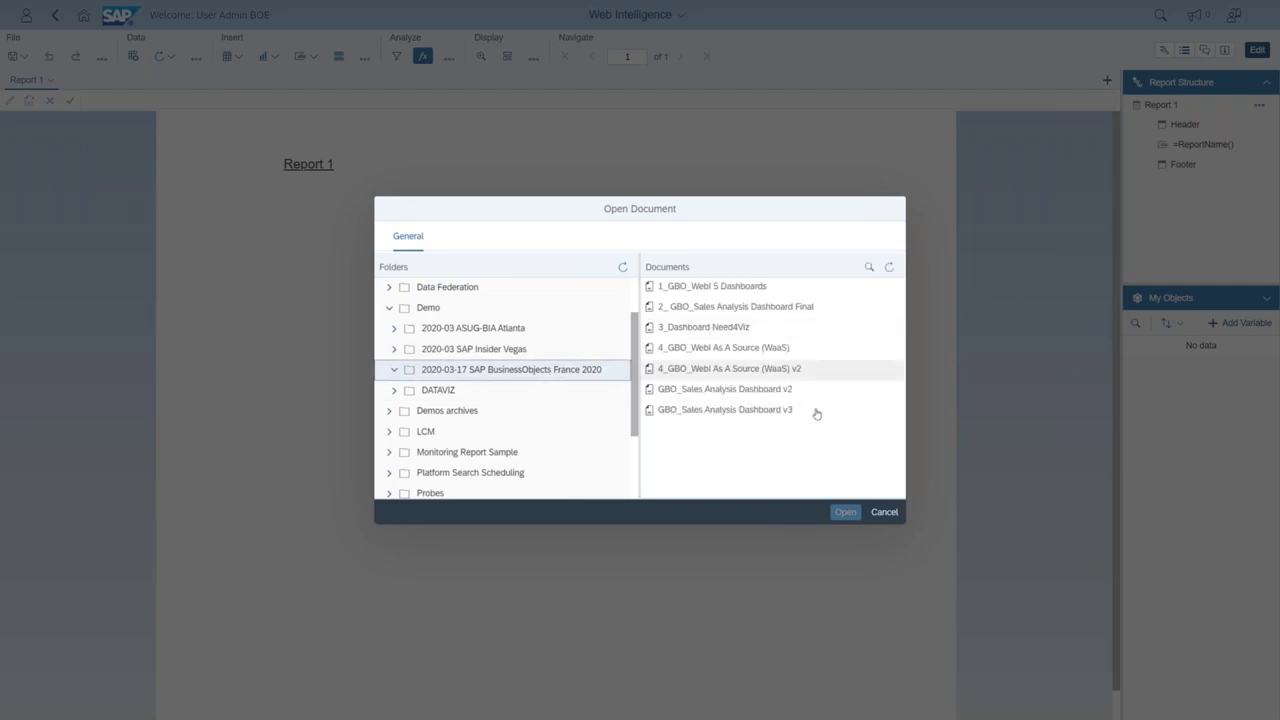
left_click(740, 370)
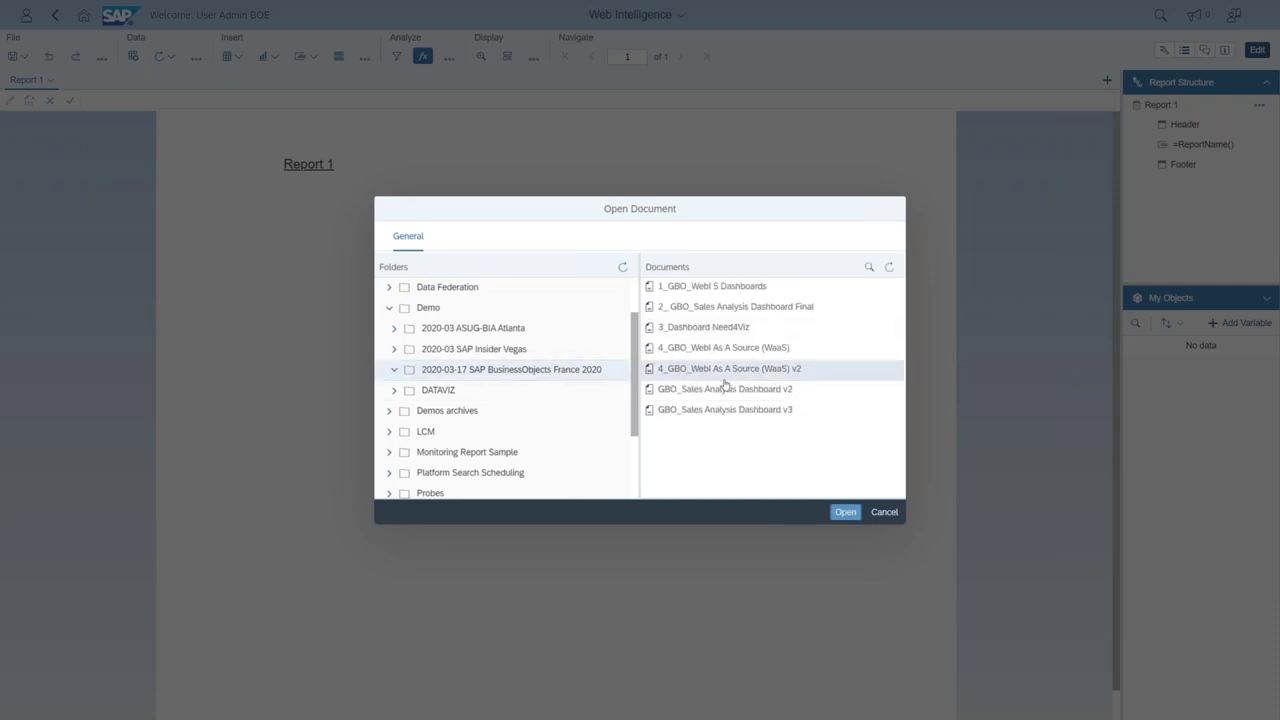
left_click(845, 512)
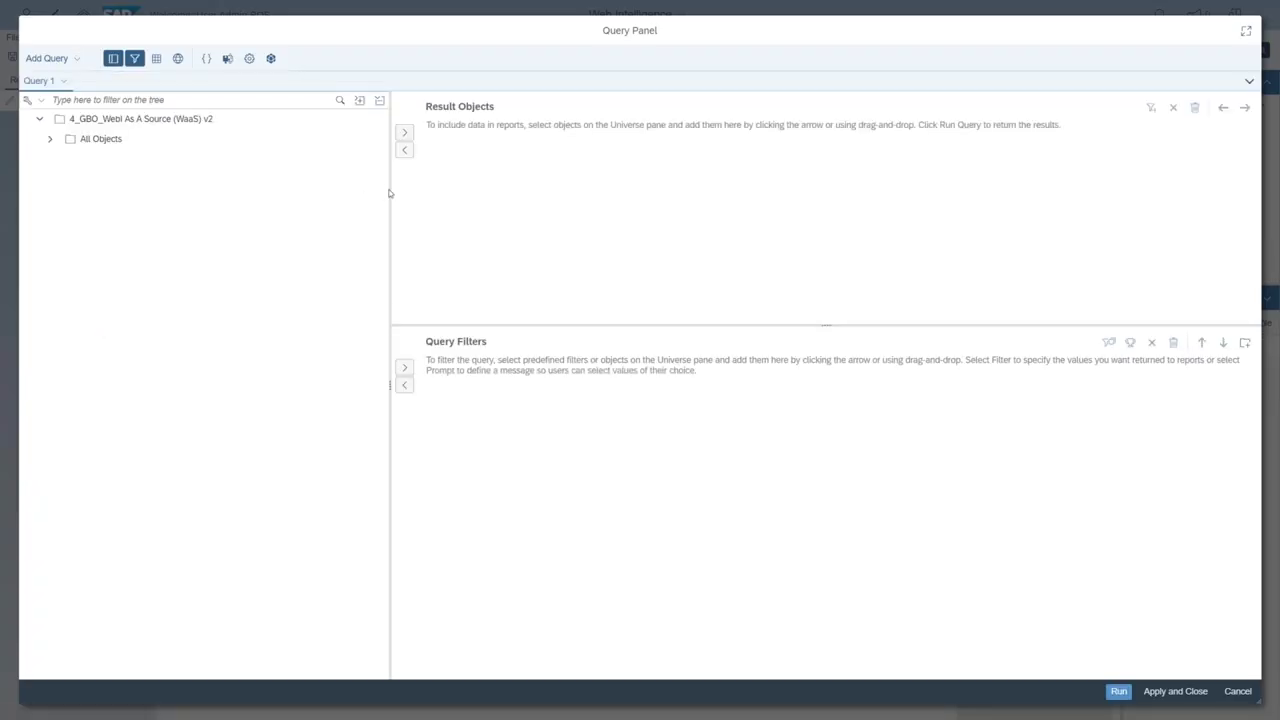
left_click_drag(389, 193, 320, 195)
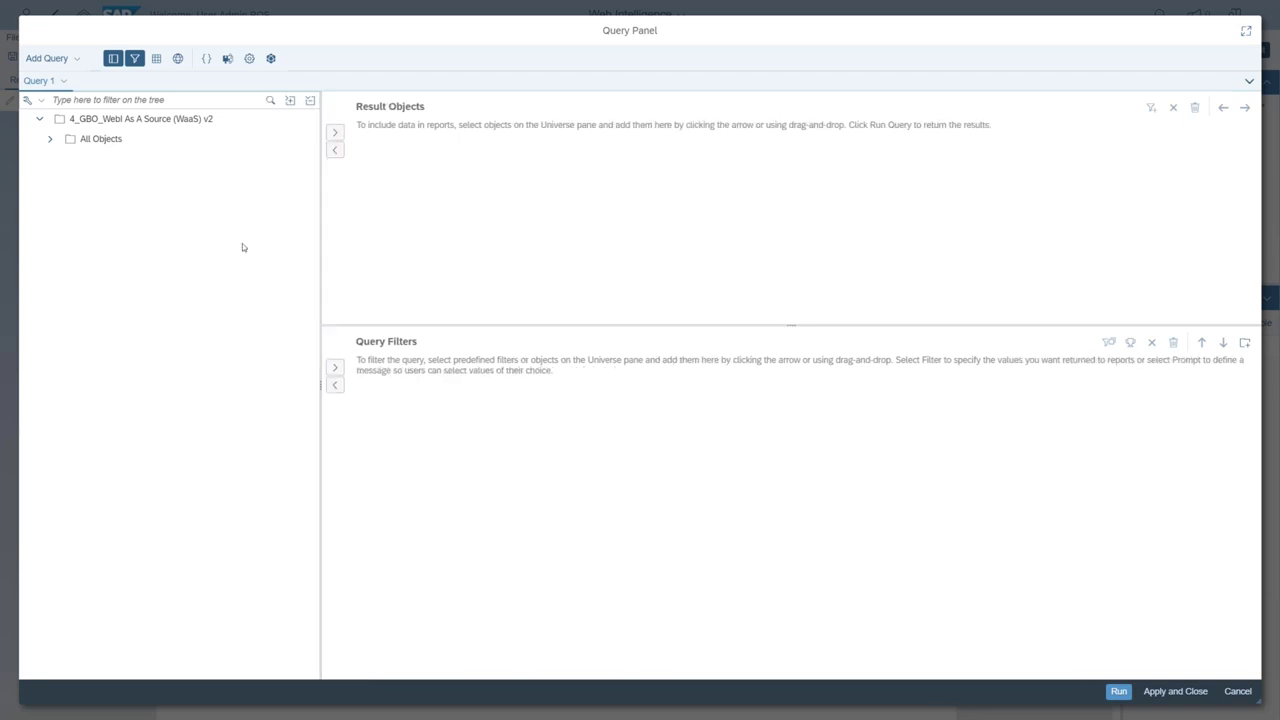
left_click(50, 140)
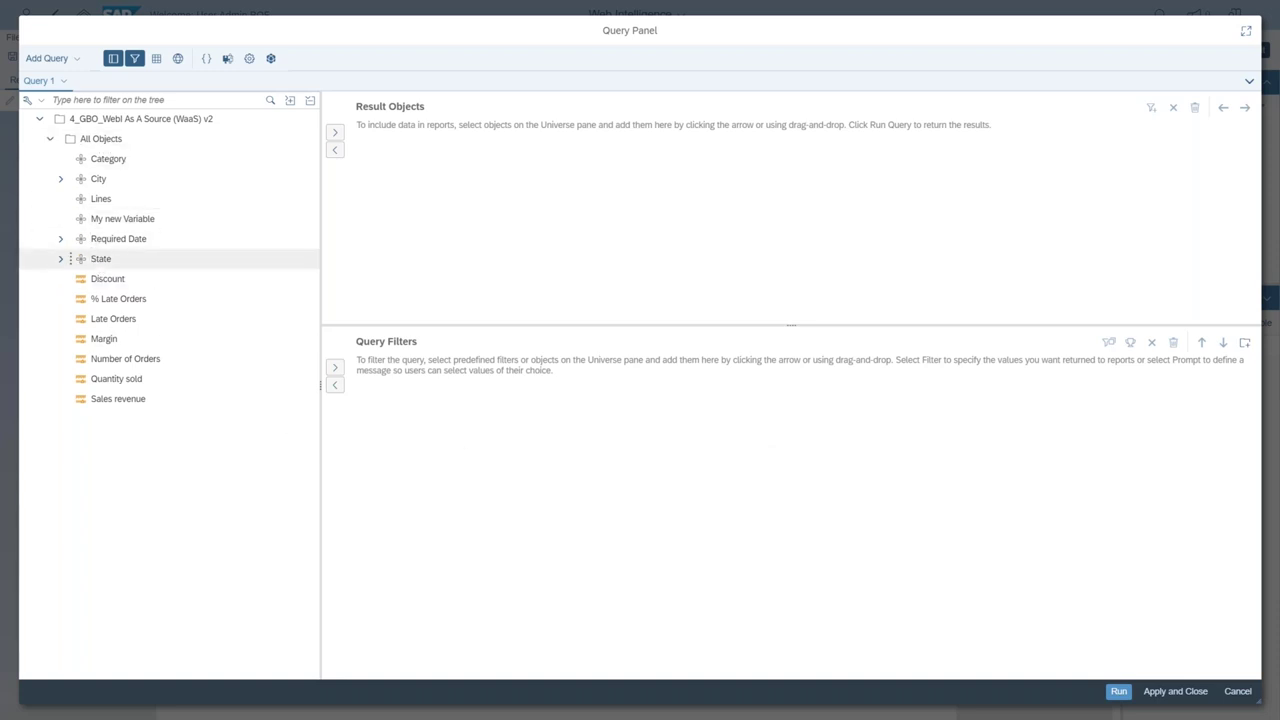
double_click(95, 139)
left_click_drag(445, 145, 448, 140)
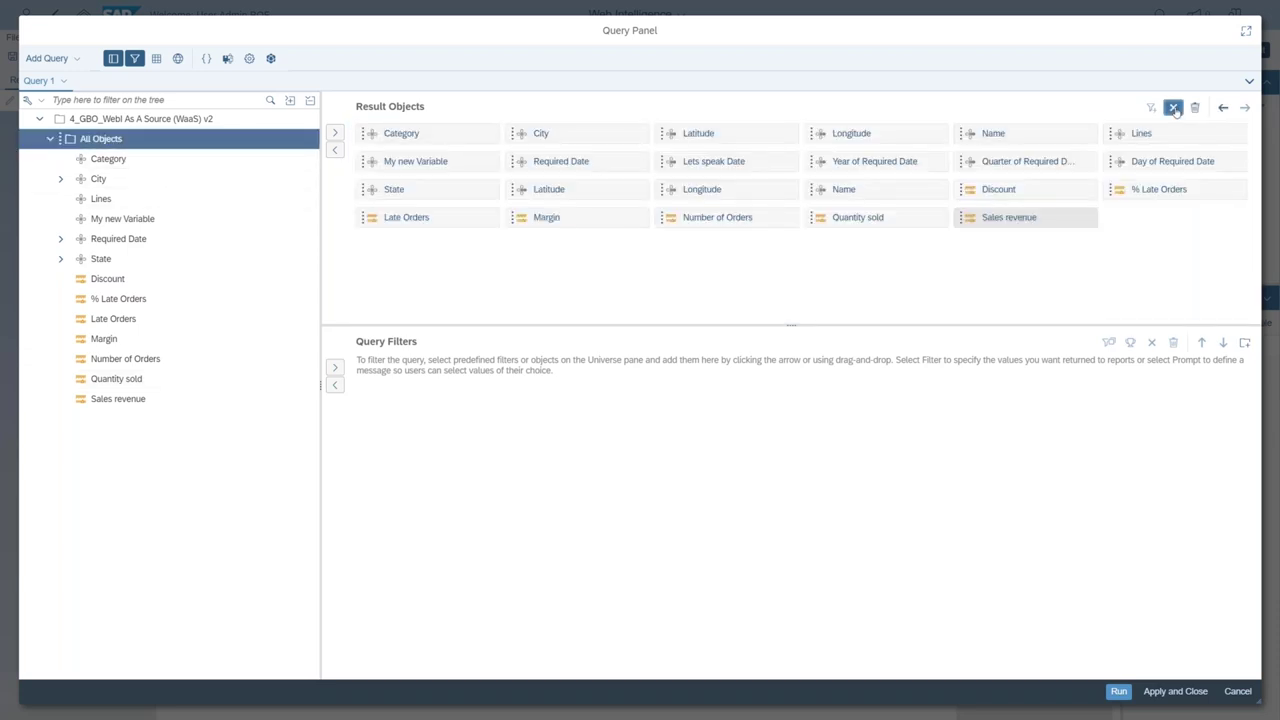
left_click(1174, 108)
left_click(1174, 108)
left_click(1174, 108)
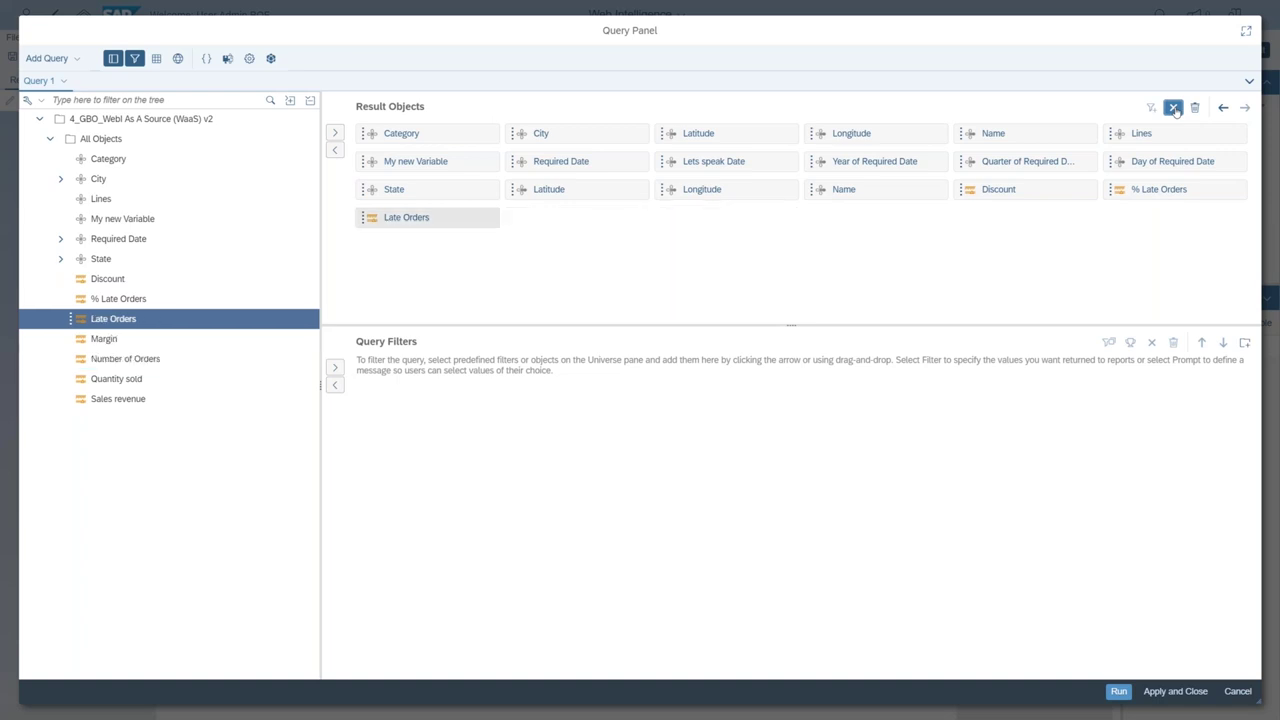
left_click(1174, 108)
left_click(1174, 108)
left_click(1174, 108)
left_click(1174, 108)
left_click(1174, 108)
left_click(1174, 108)
left_click(1174, 108)
left_click(1174, 108)
left_click(1174, 108)
left_click(1174, 108)
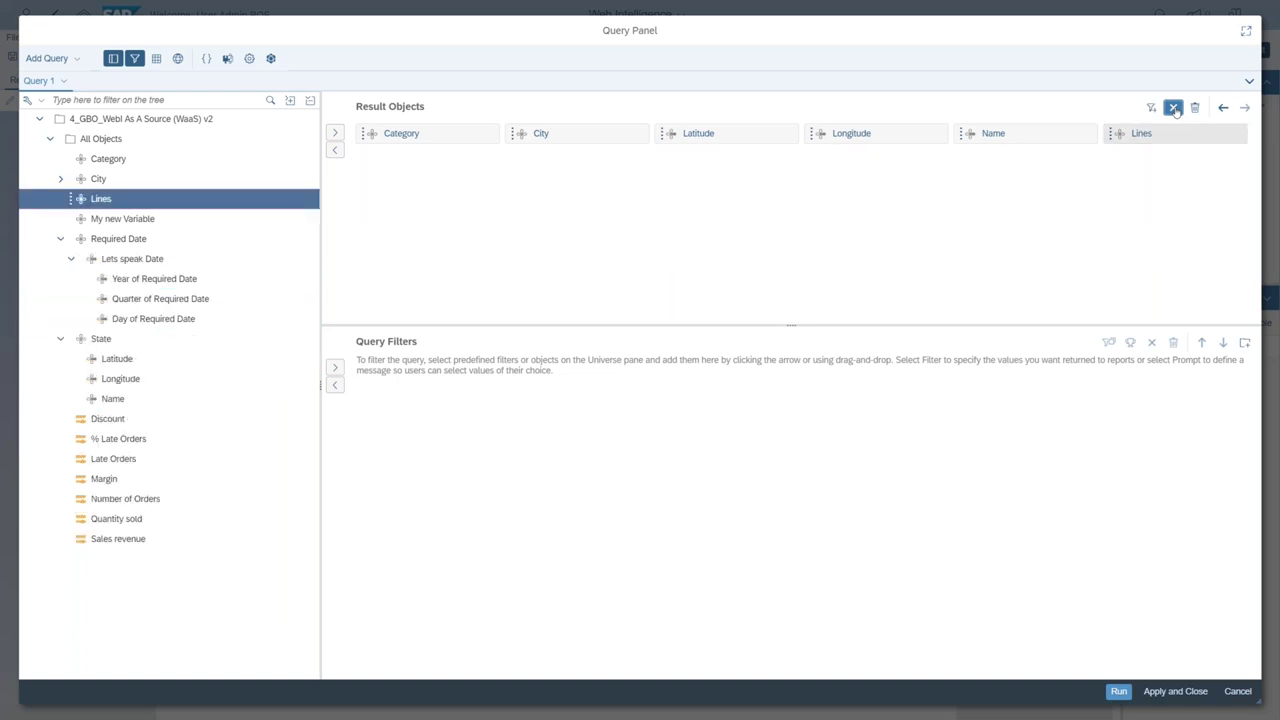
left_click(1174, 108)
left_click(1174, 108)
left_click(1174, 108)
Step: Add the Category, City, Lines and State dimensions to the result objects of Query 1
left_click(60, 178)
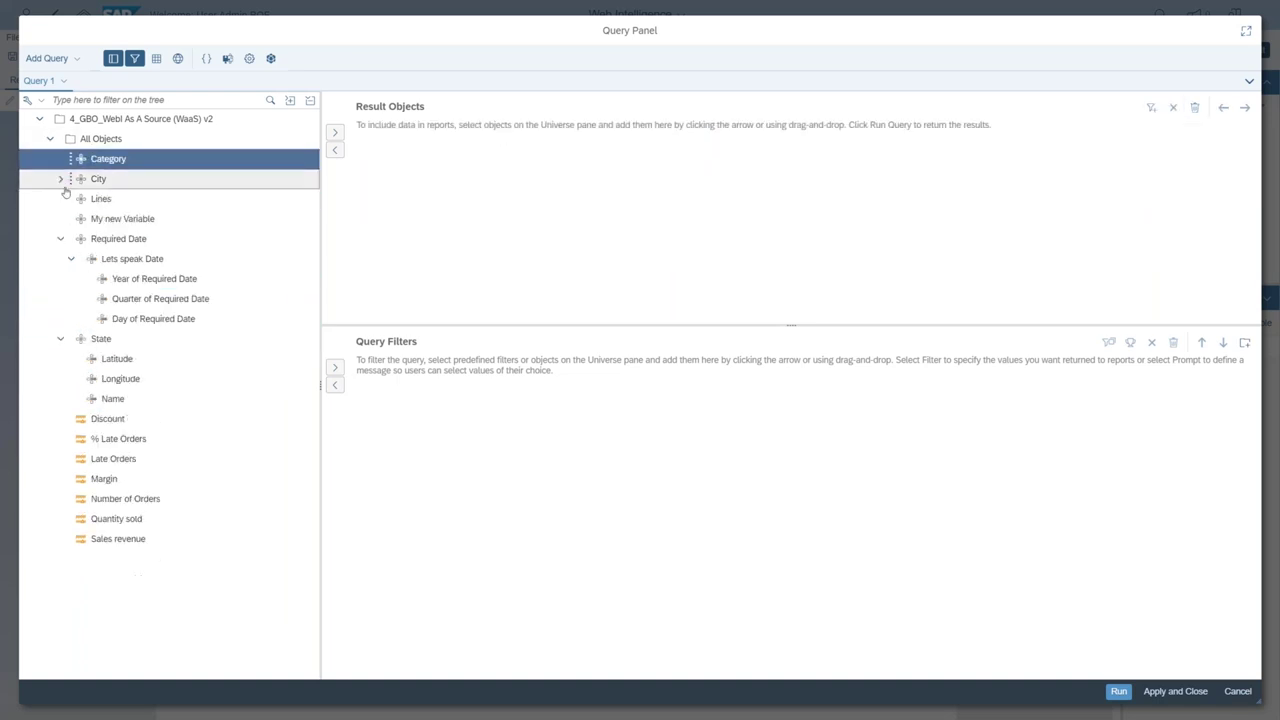
left_click(60, 238)
double_click(110, 159)
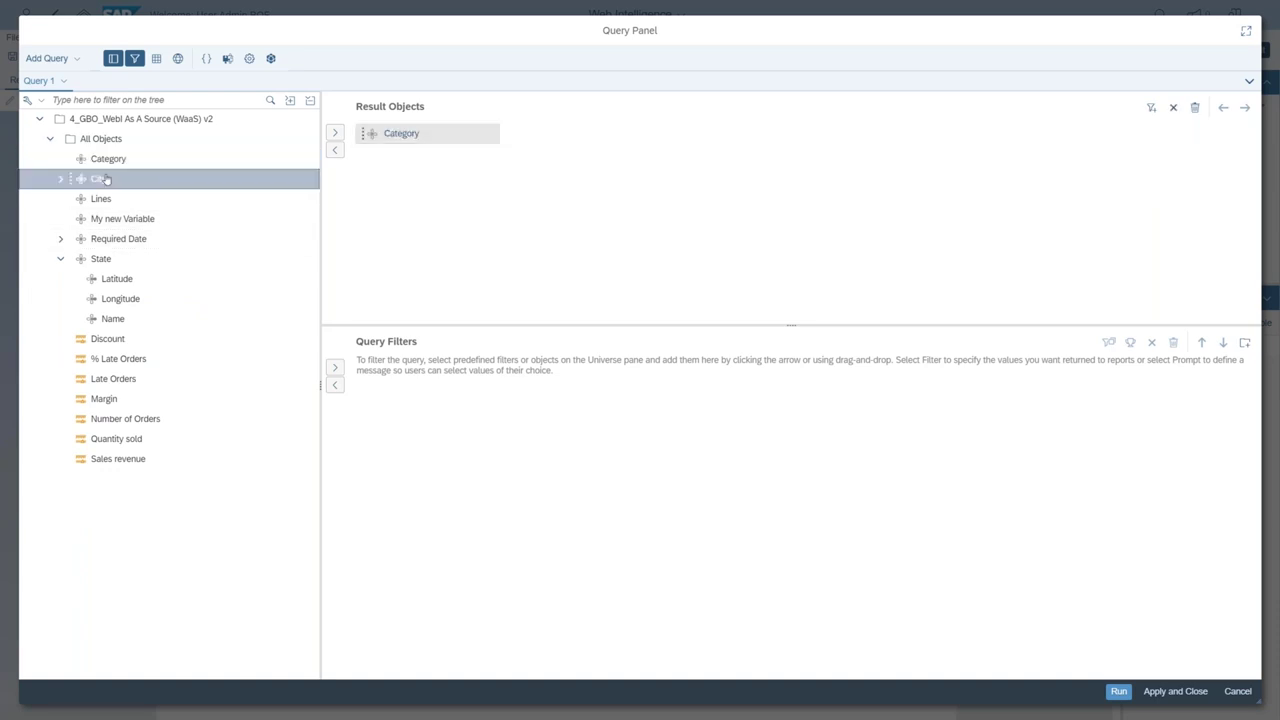
double_click(105, 178)
left_click(62, 178)
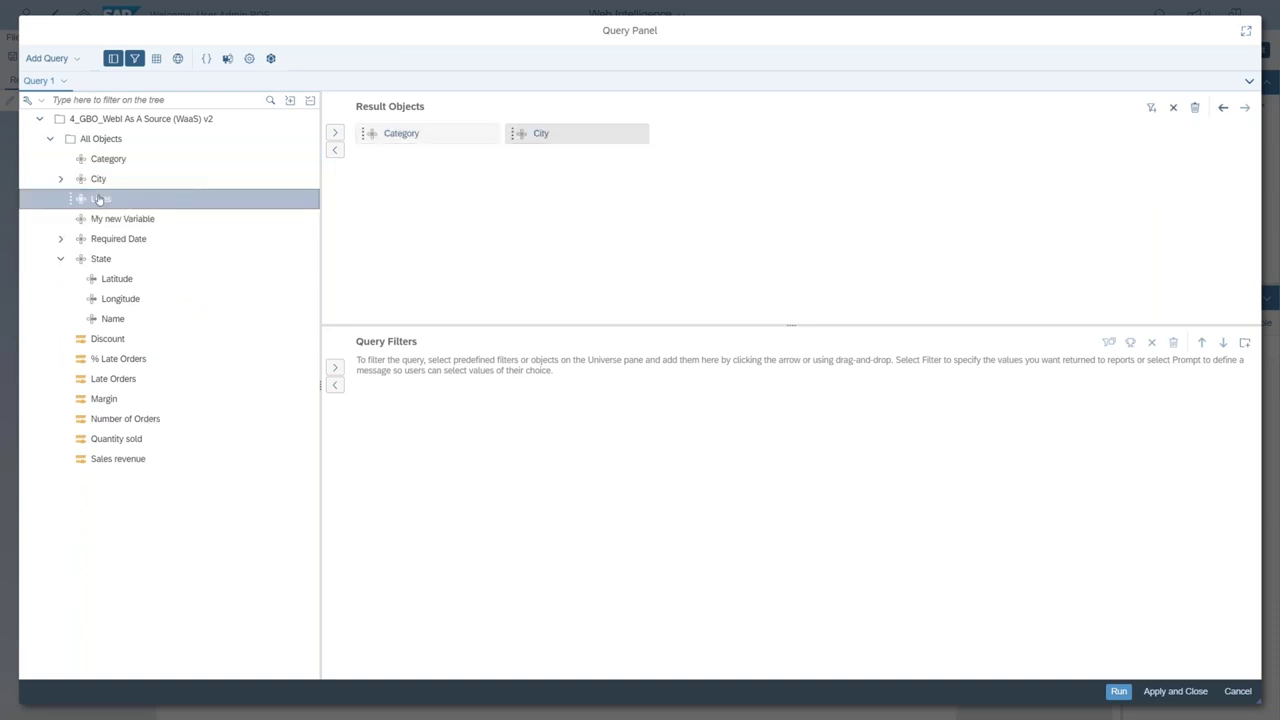
double_click(100, 198)
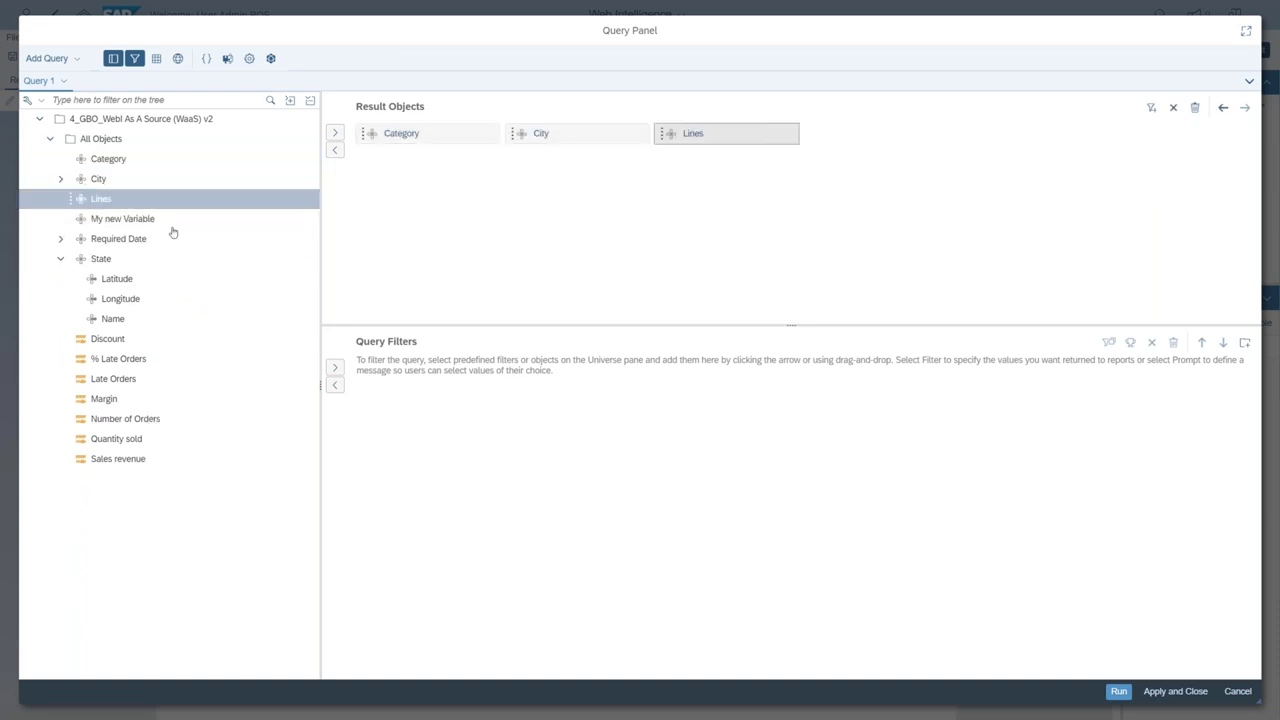
double_click(105, 258)
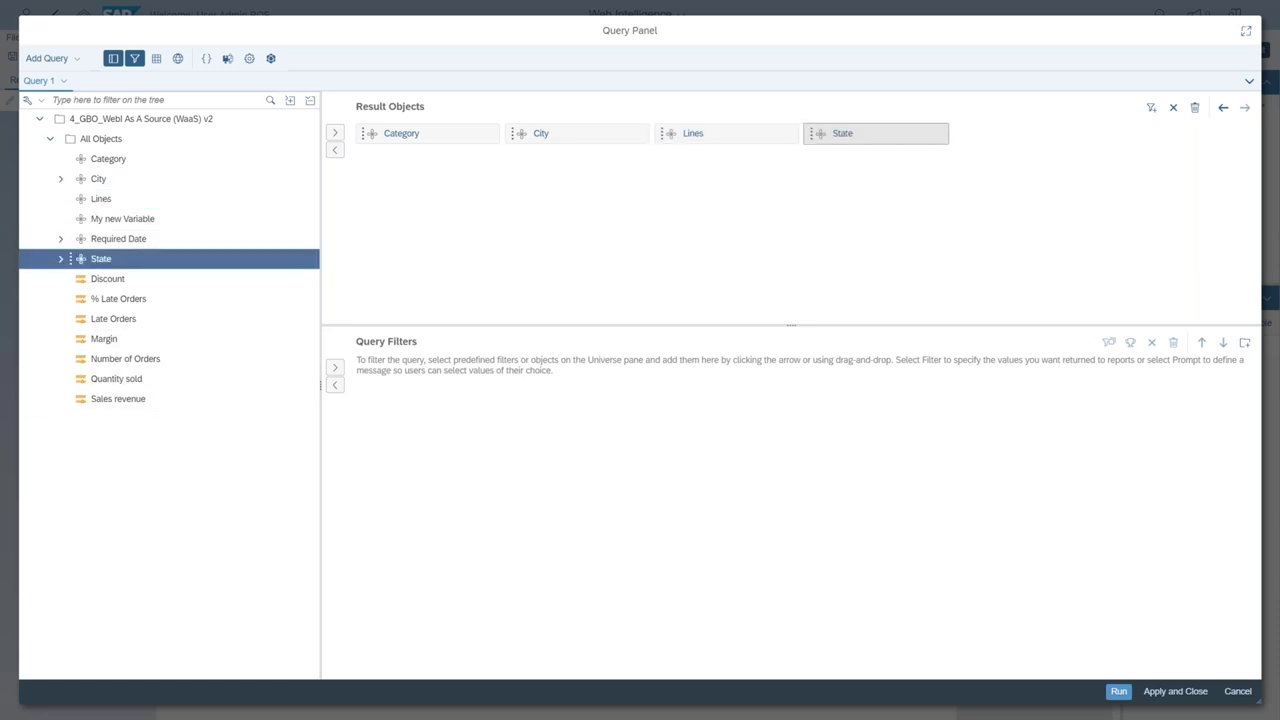
Step: Add the Quantity sold, Number of Orders, Margin and Late Orders measures to the result objects
left_click(124, 379)
double_click(124, 379)
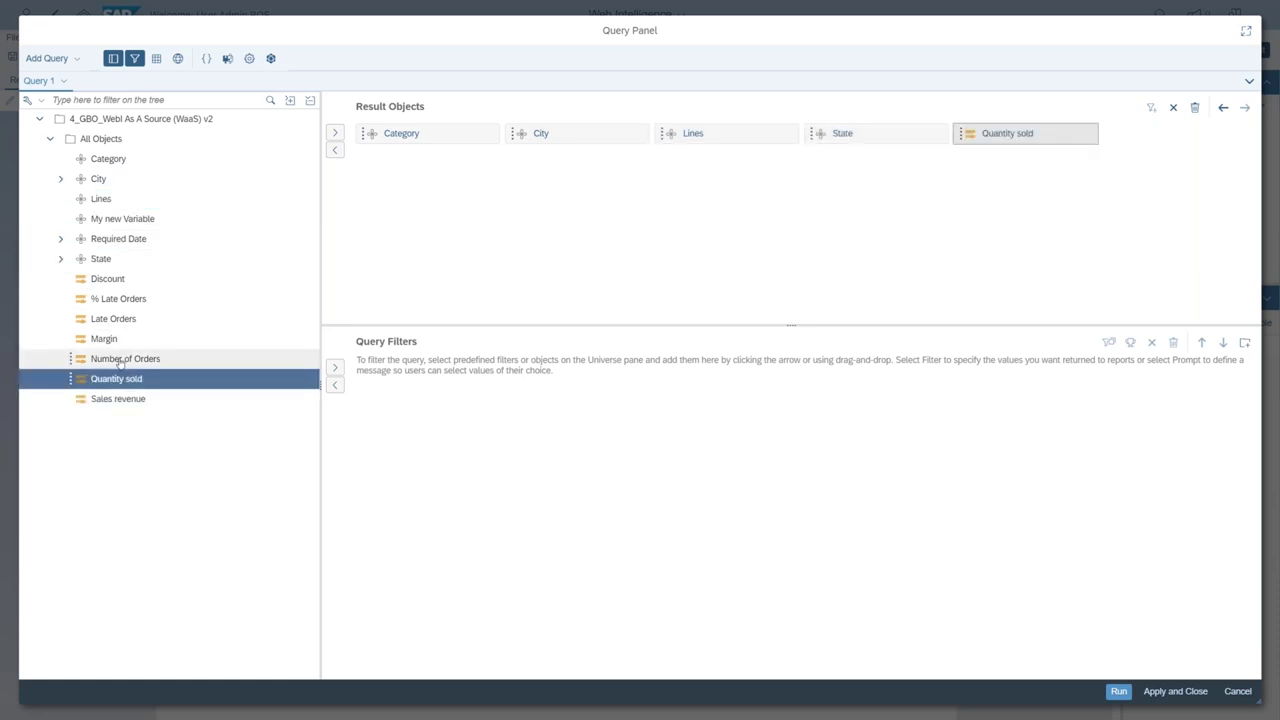
double_click(125, 358)
left_click(110, 338)
double_click(110, 338)
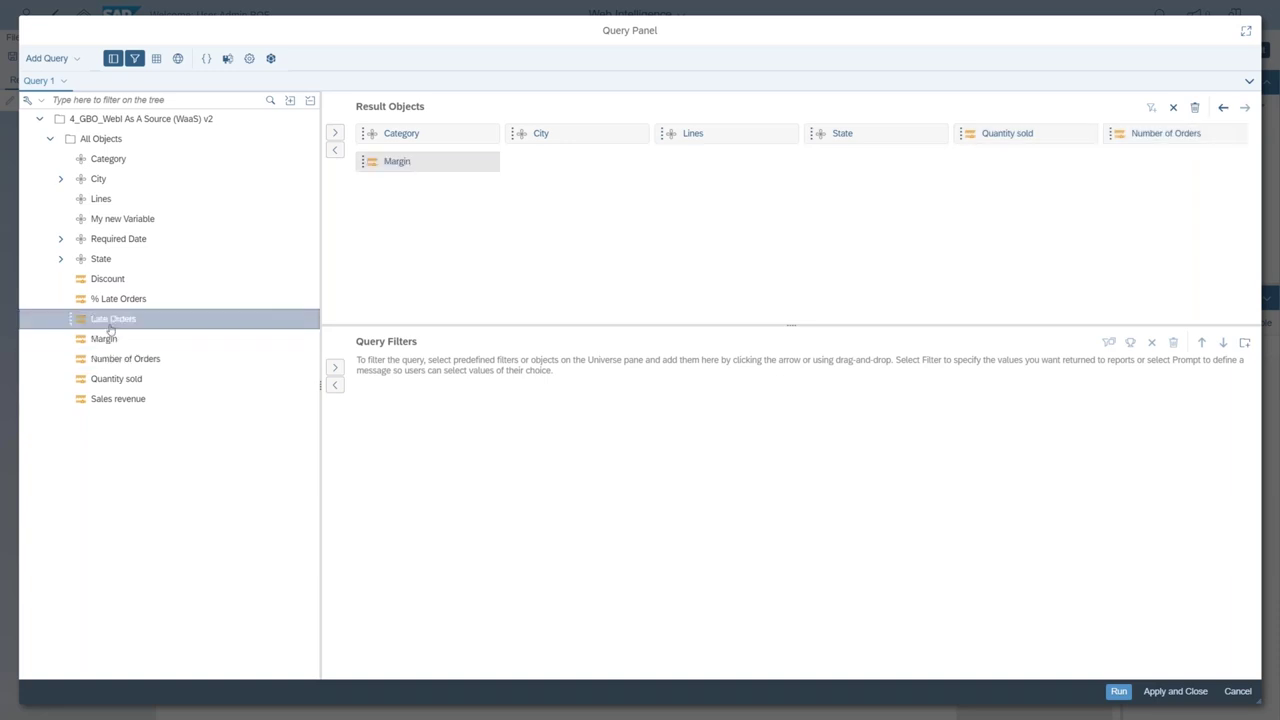
double_click(113, 318)
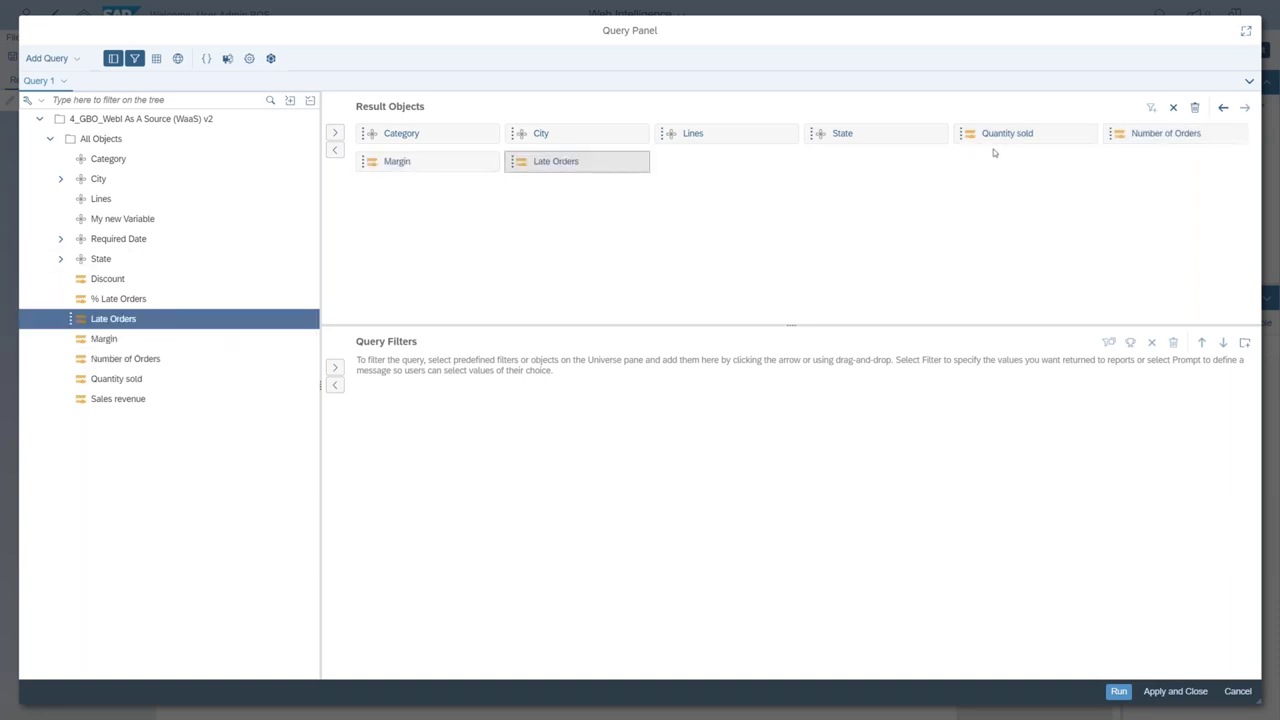
Step: Preview the query data in an enlarged Data Preview and examine the Result 0 and Result 1 sets
left_click(156, 59)
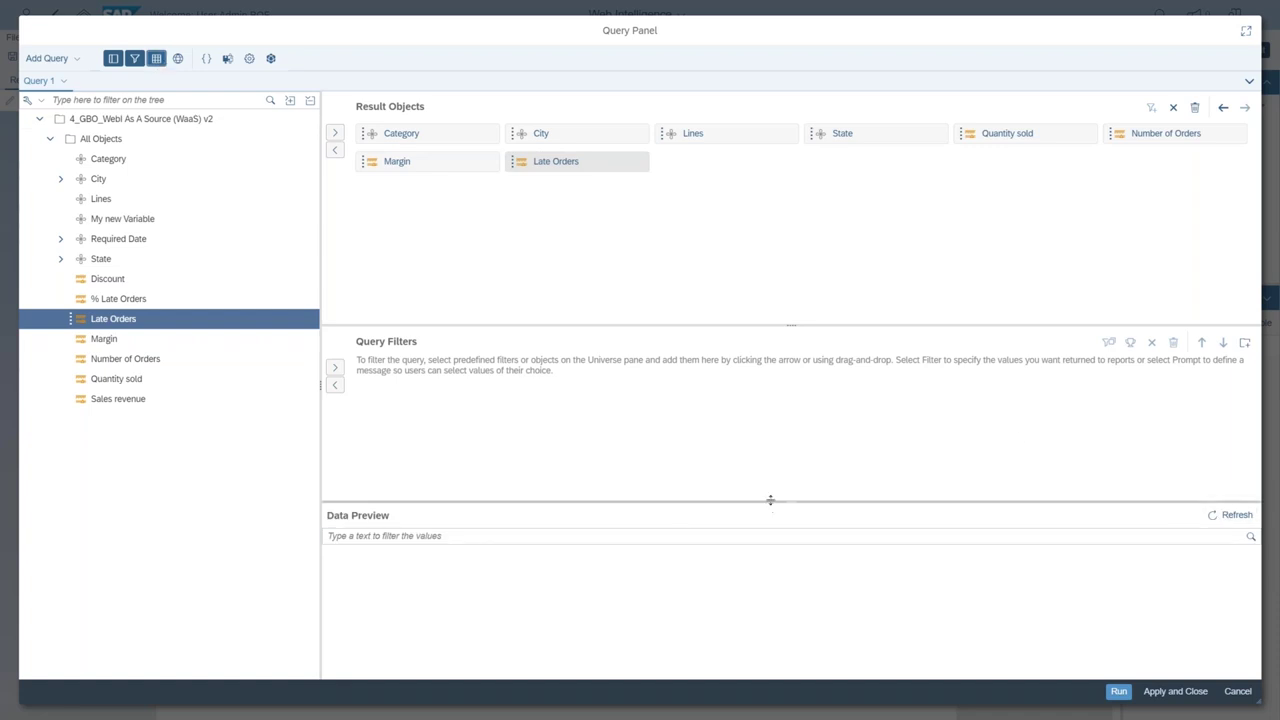
left_click_drag(791, 501, 791, 437)
left_click(1232, 450)
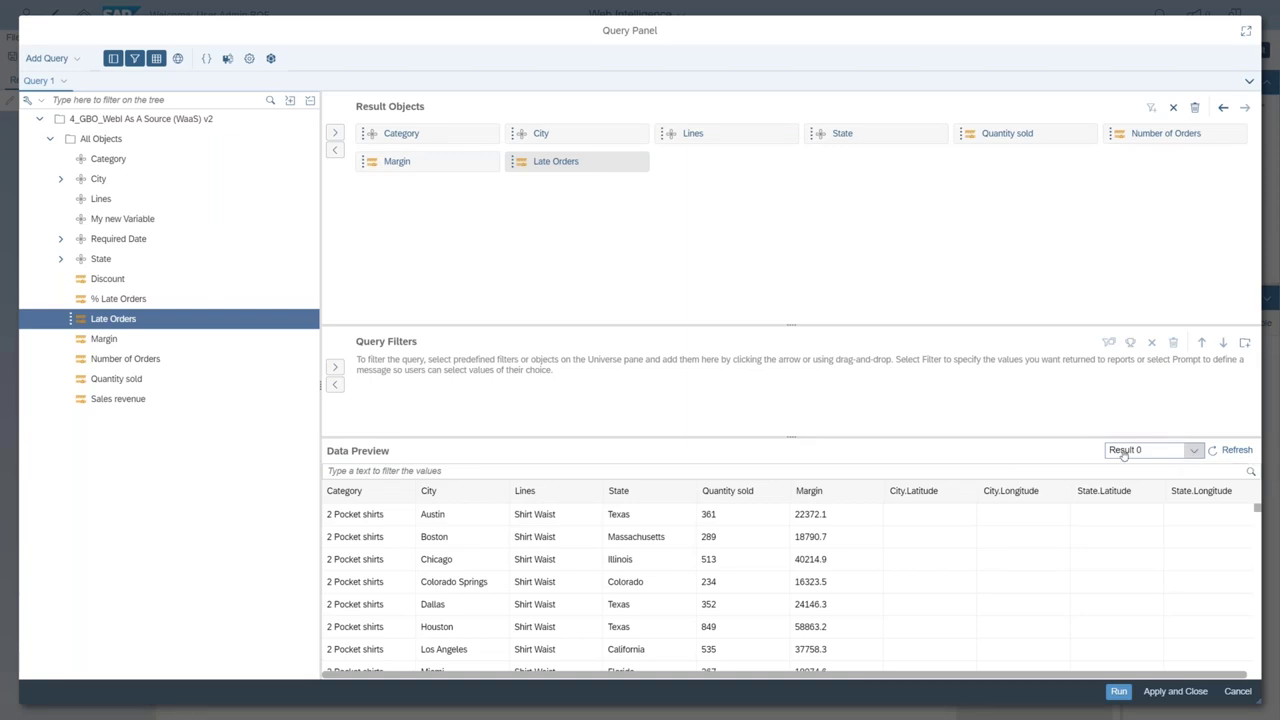
left_click(1194, 451)
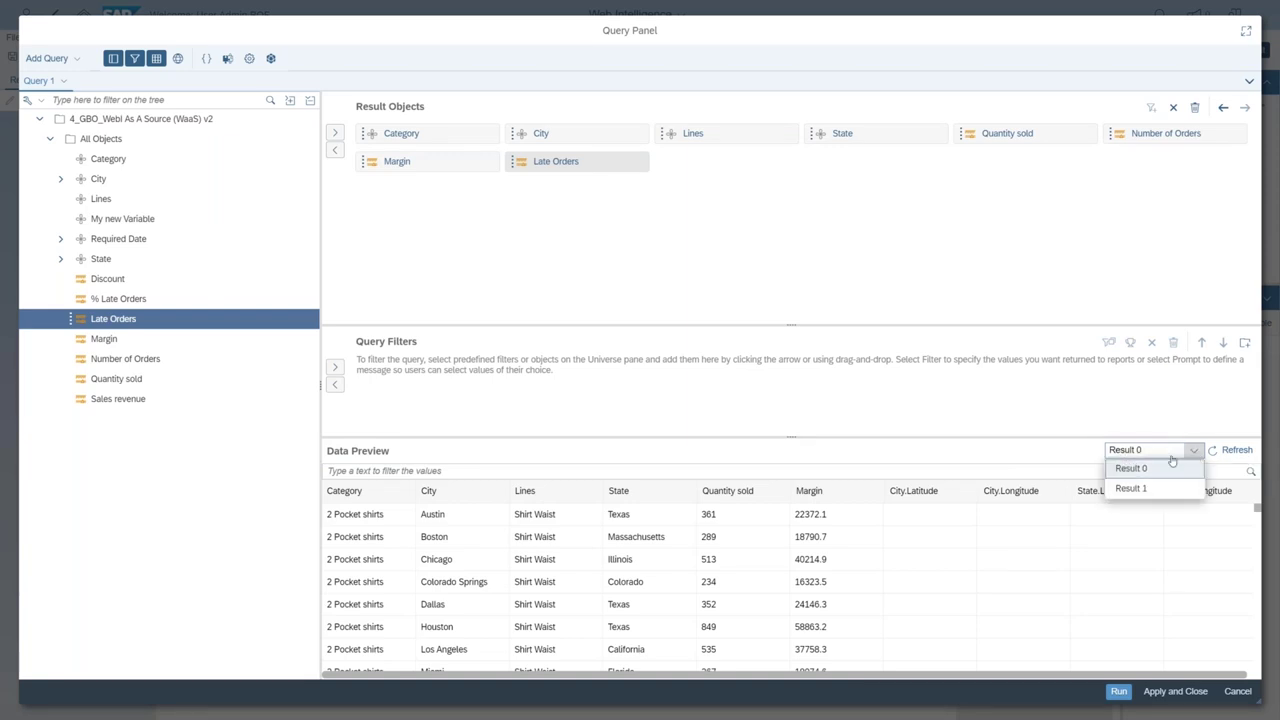
left_click(1131, 488)
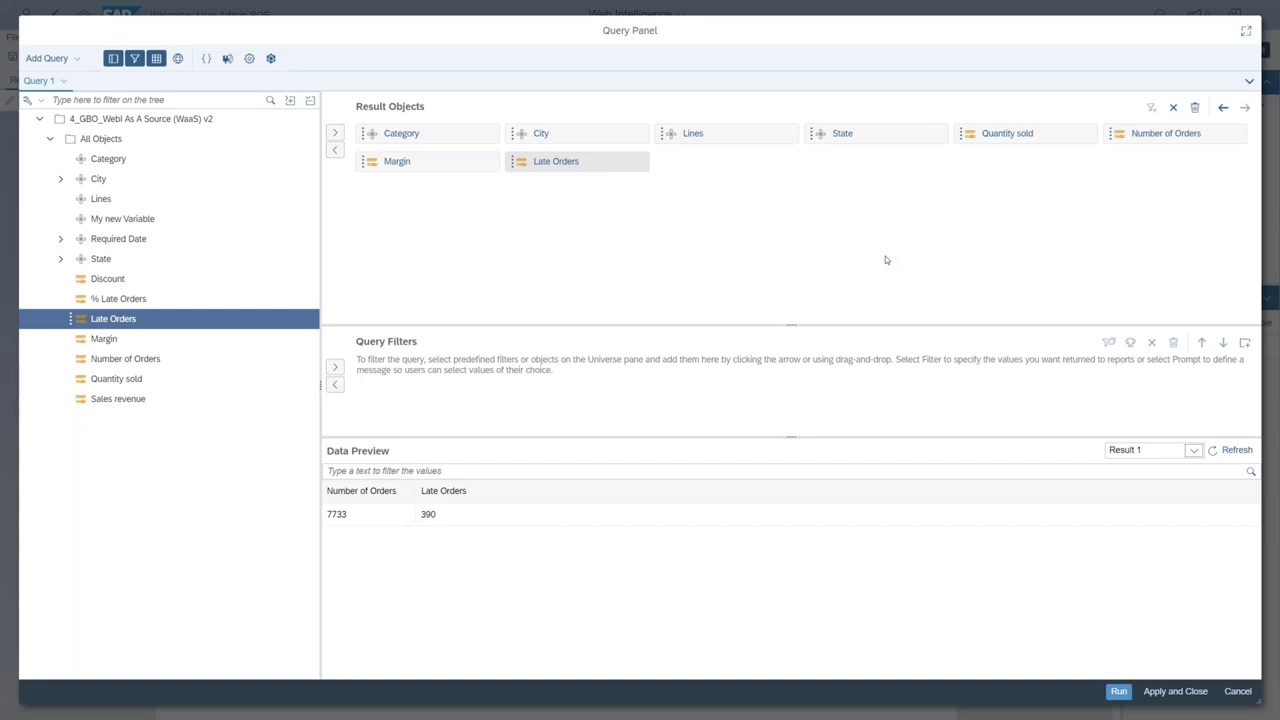
left_click(1193, 451)
left_click(1130, 486)
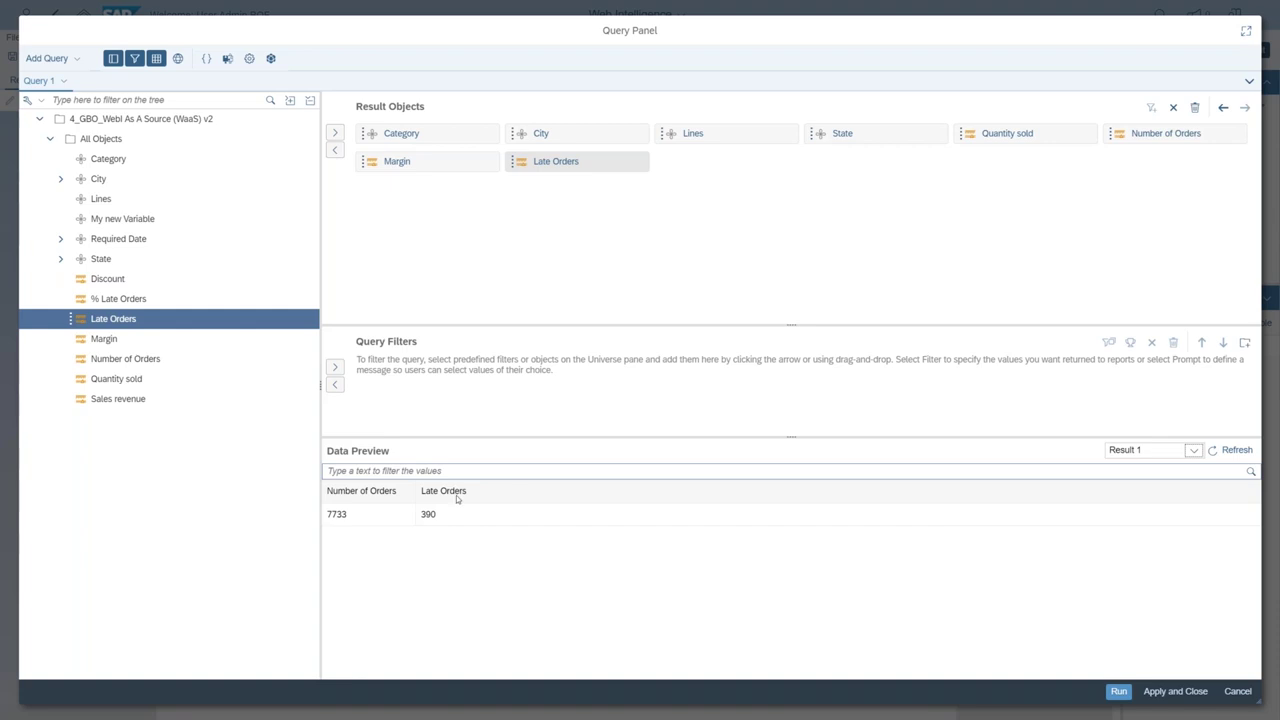
left_click(1193, 451)
left_click(1128, 487)
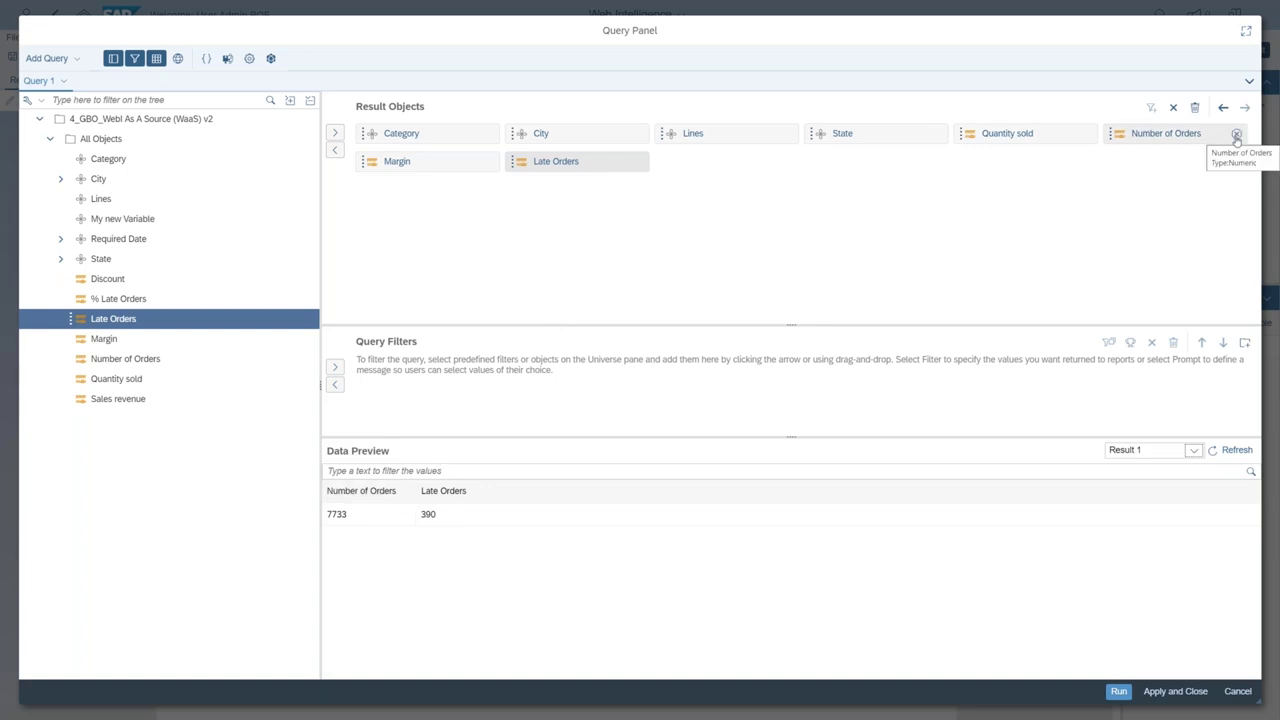
Step: Remove Number of Orders and Late Orders from the result objects and run the query
left_click(1236, 134)
left_click(489, 161)
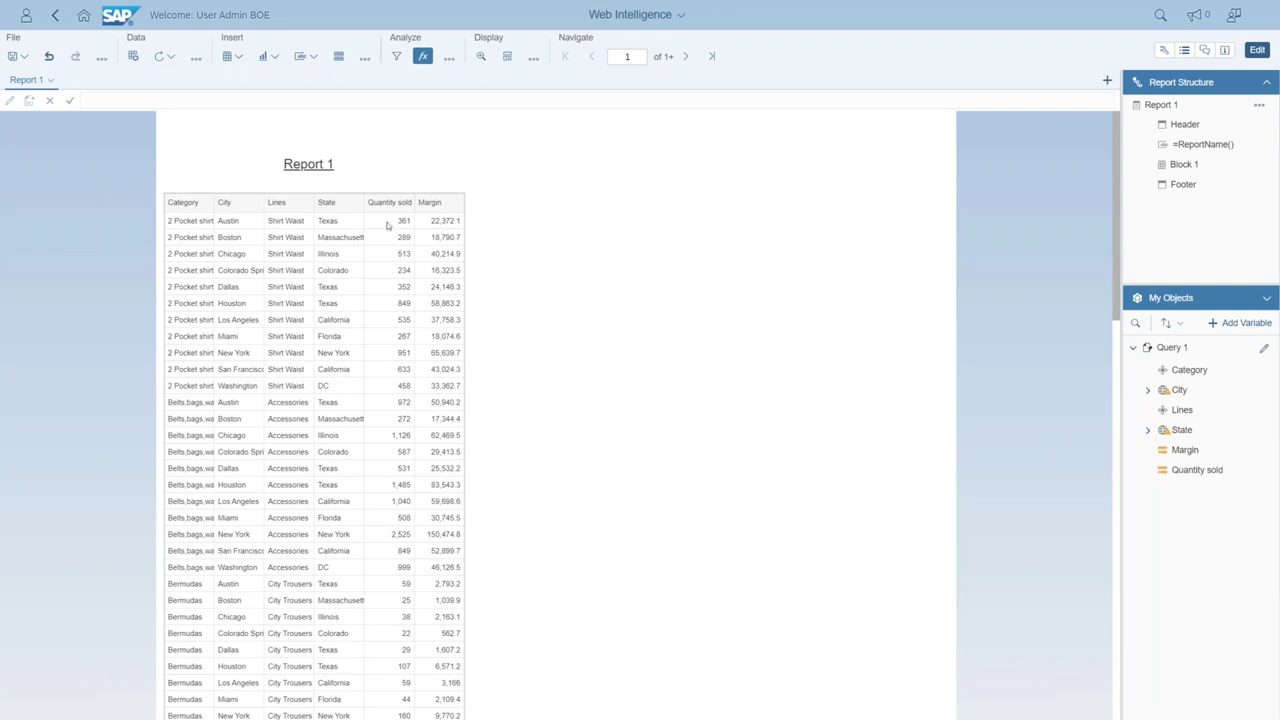
Step: Insert a column chart beside the table in Report 1 and show its build settings
left_click(268, 56)
left_click(292, 72)
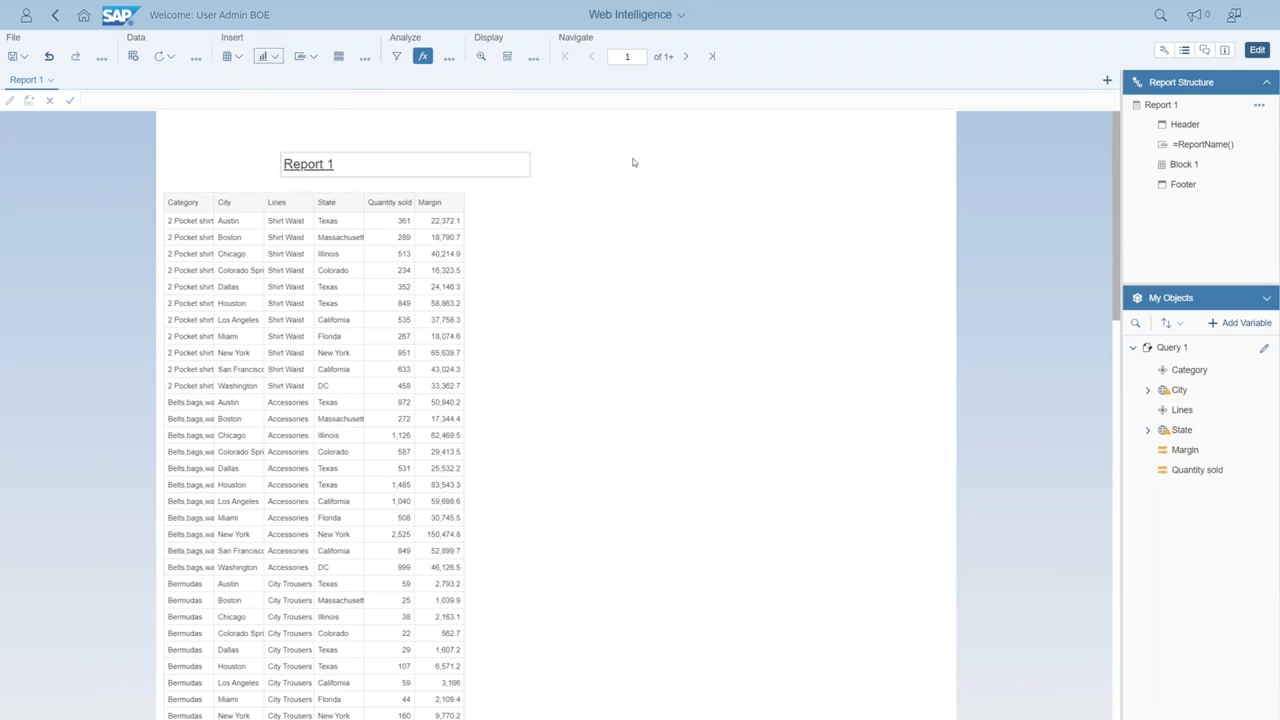
key("Escape")
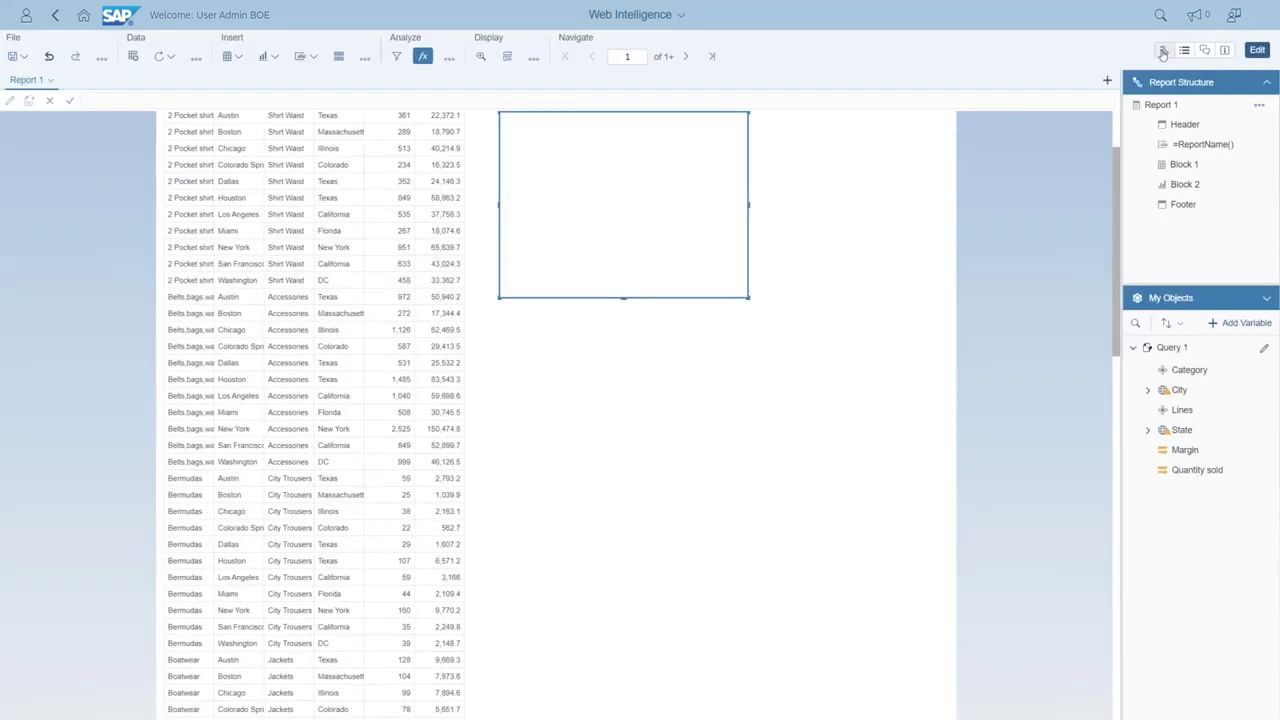
left_click(1163, 51)
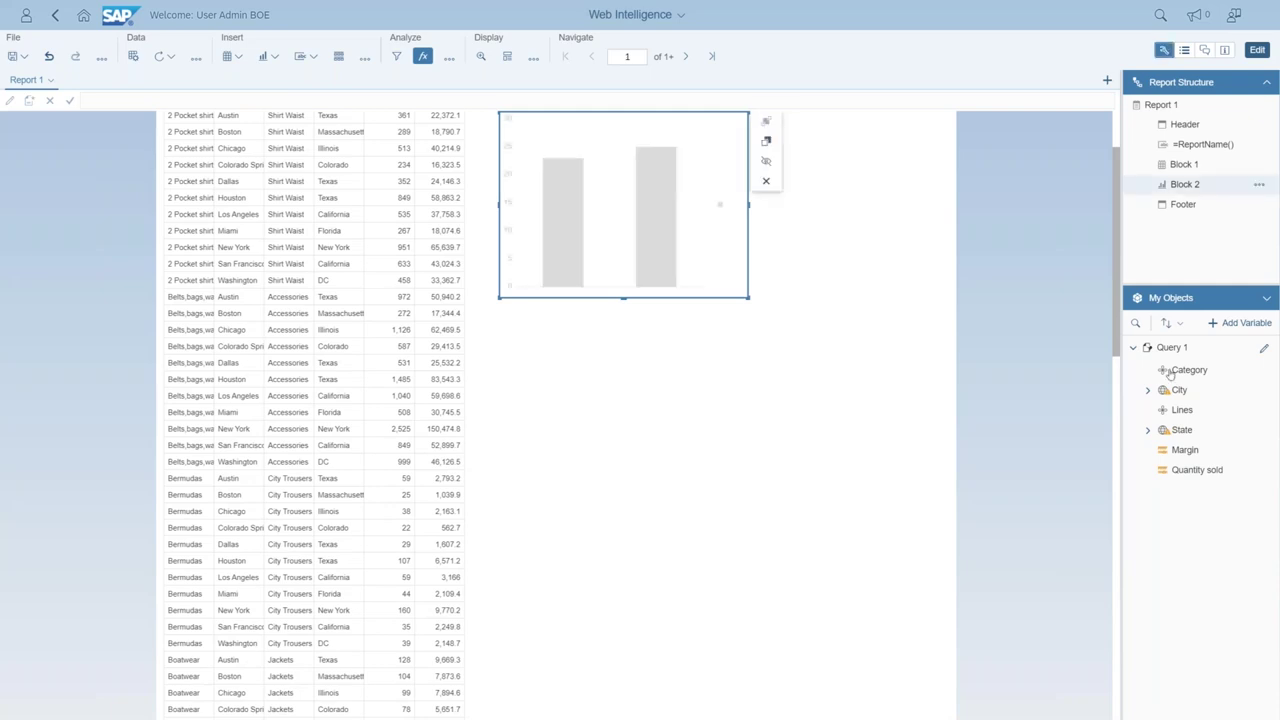
Step: Assign Category to the column chart's category axis and Margin to its value axis, and widen the chart
left_click_drag(1170, 373, 1029, 231)
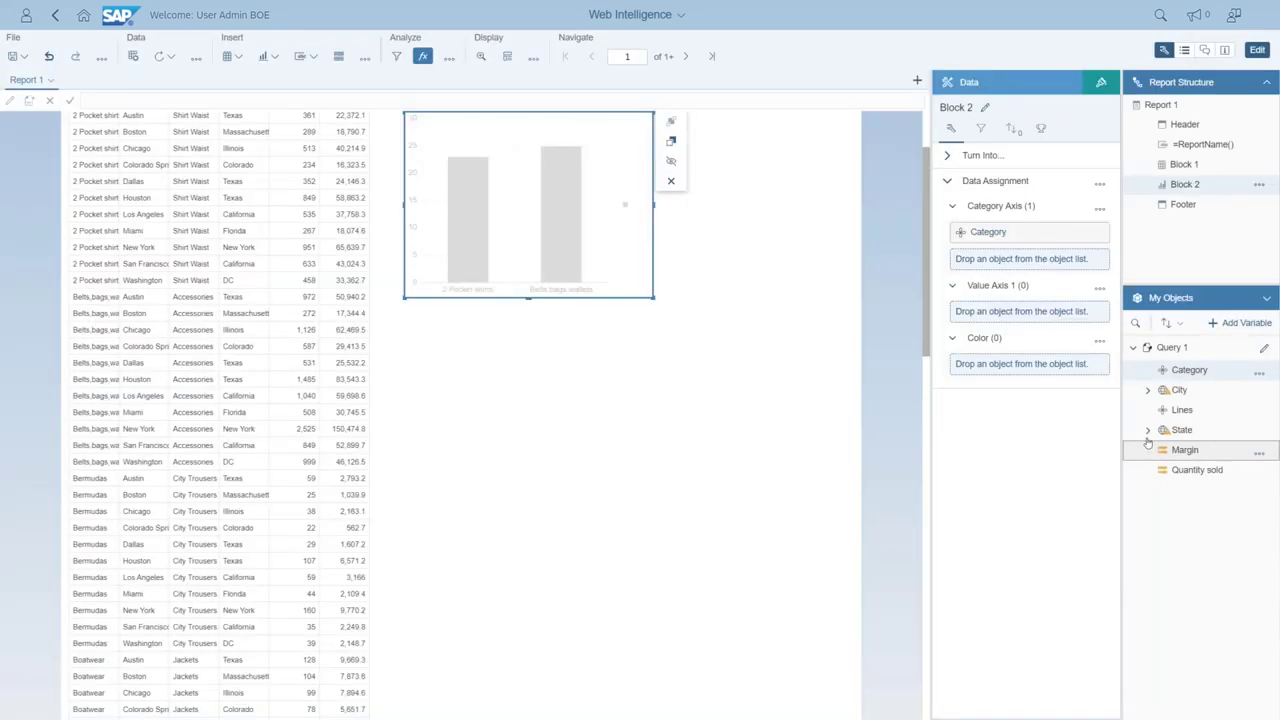
left_click_drag(1148, 440, 1008, 310)
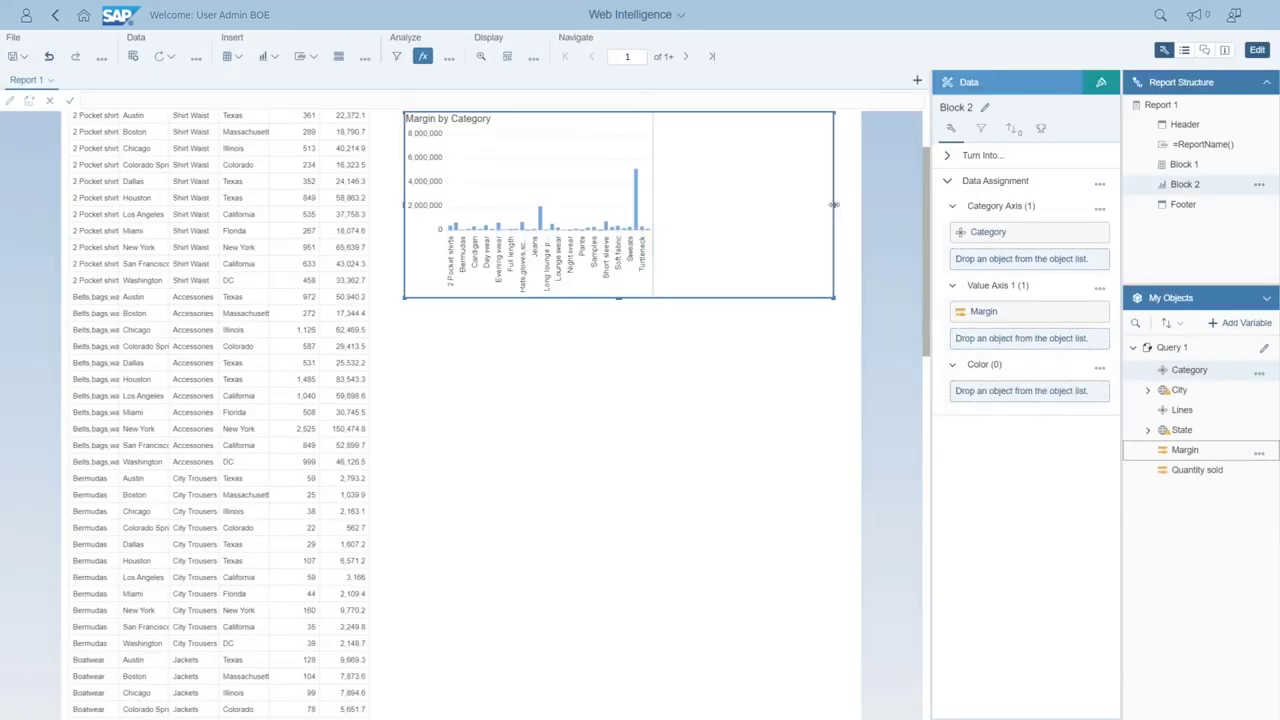
left_click_drag(833, 204, 719, 370)
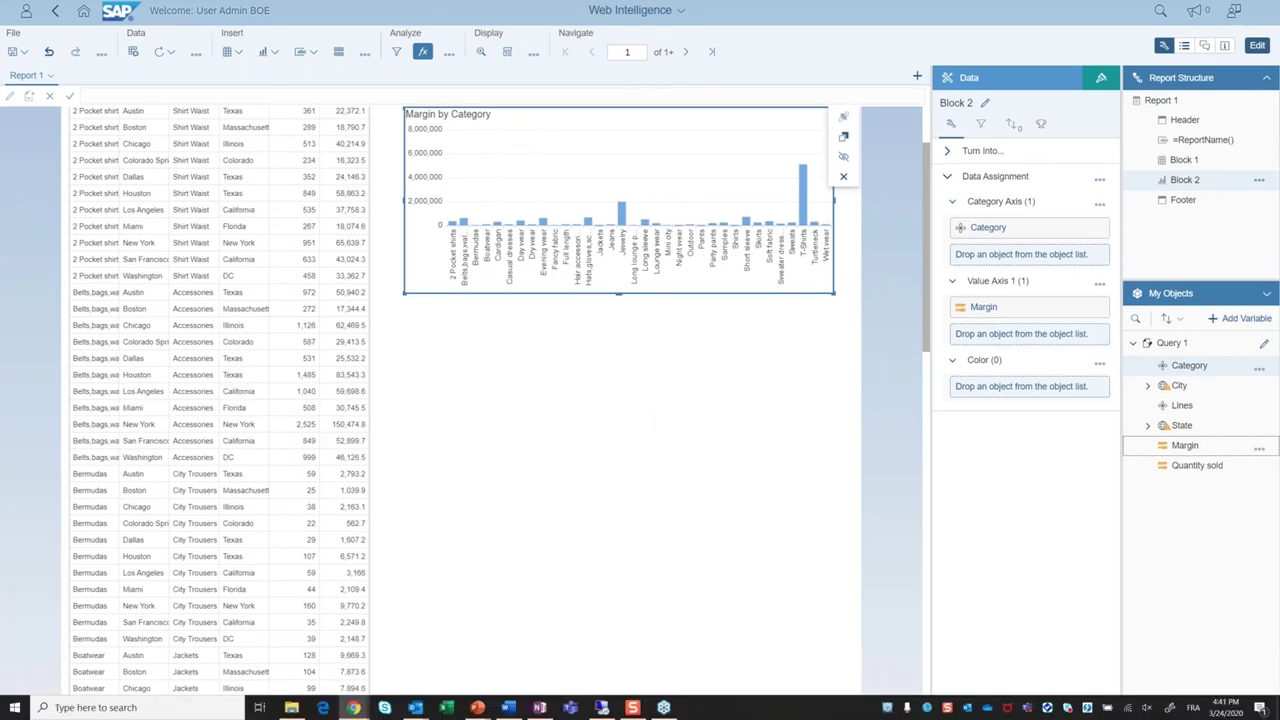
Step: Exit the browser's full-screen view, switch to PowerPoint, start the slide show at the Demo #2 slide and advance to the following slide
key("F11")
left_click(1208, 10)
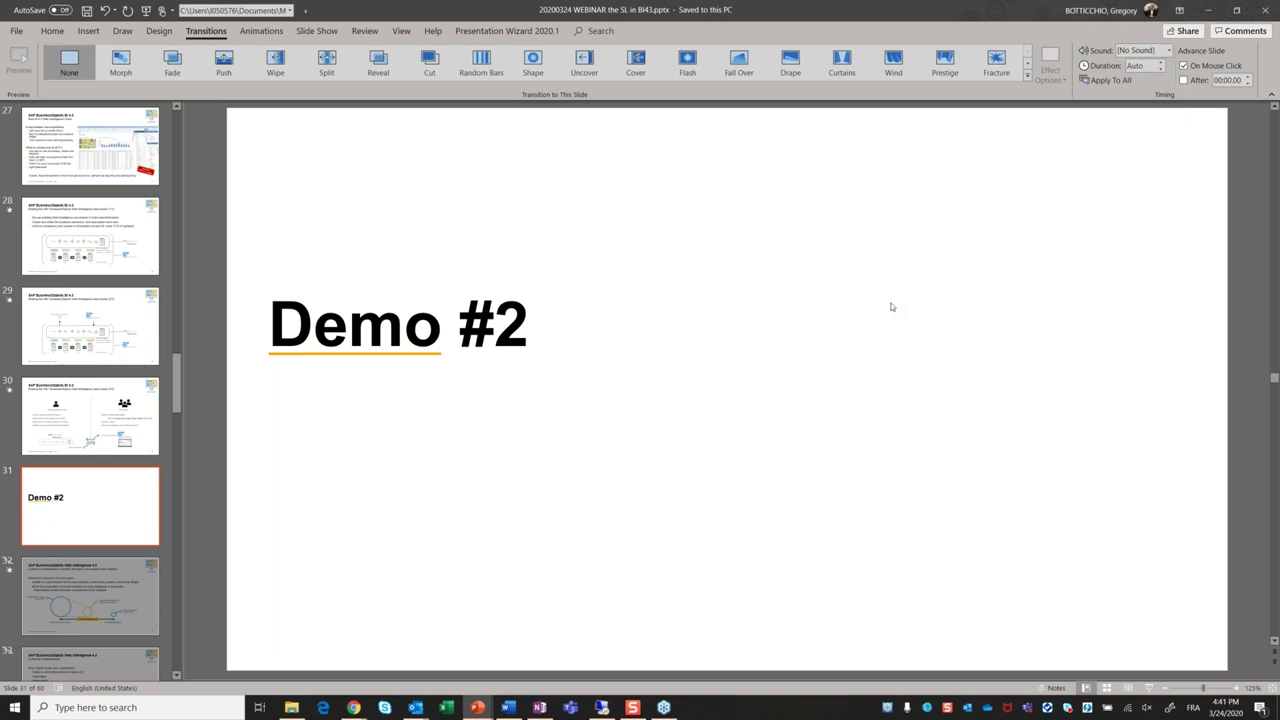
left_click(1149, 688)
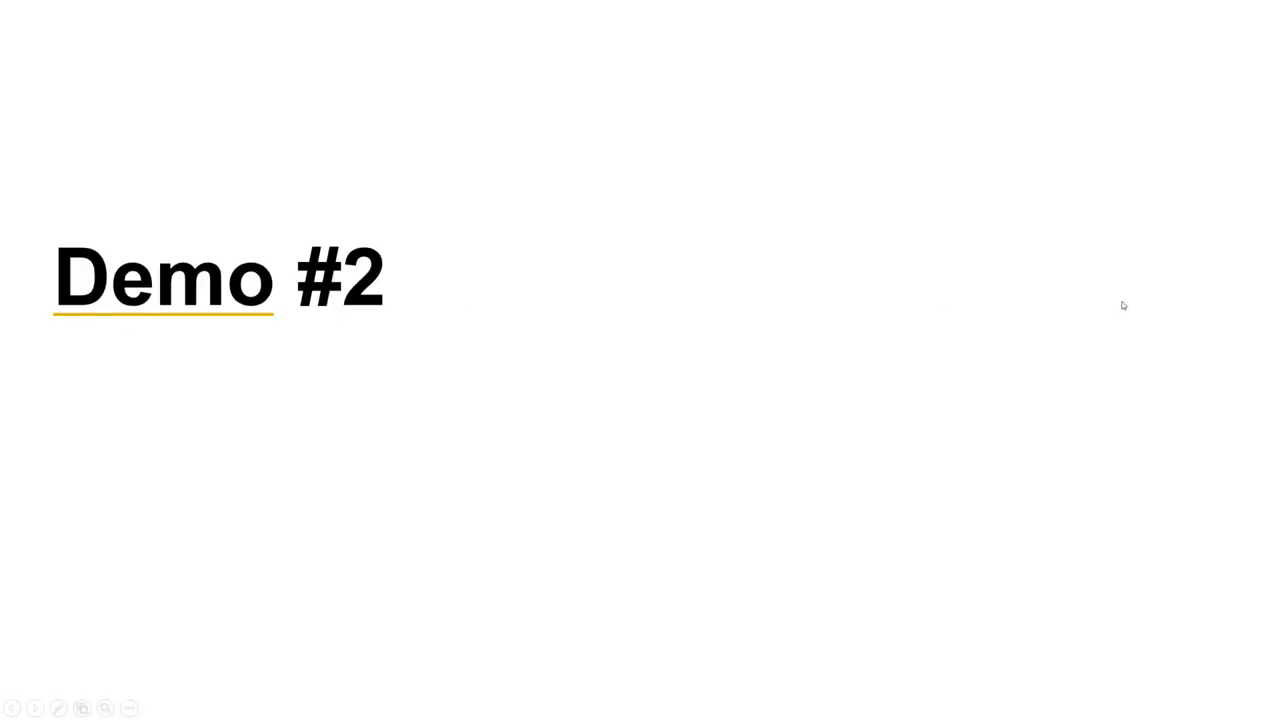
key("Right")
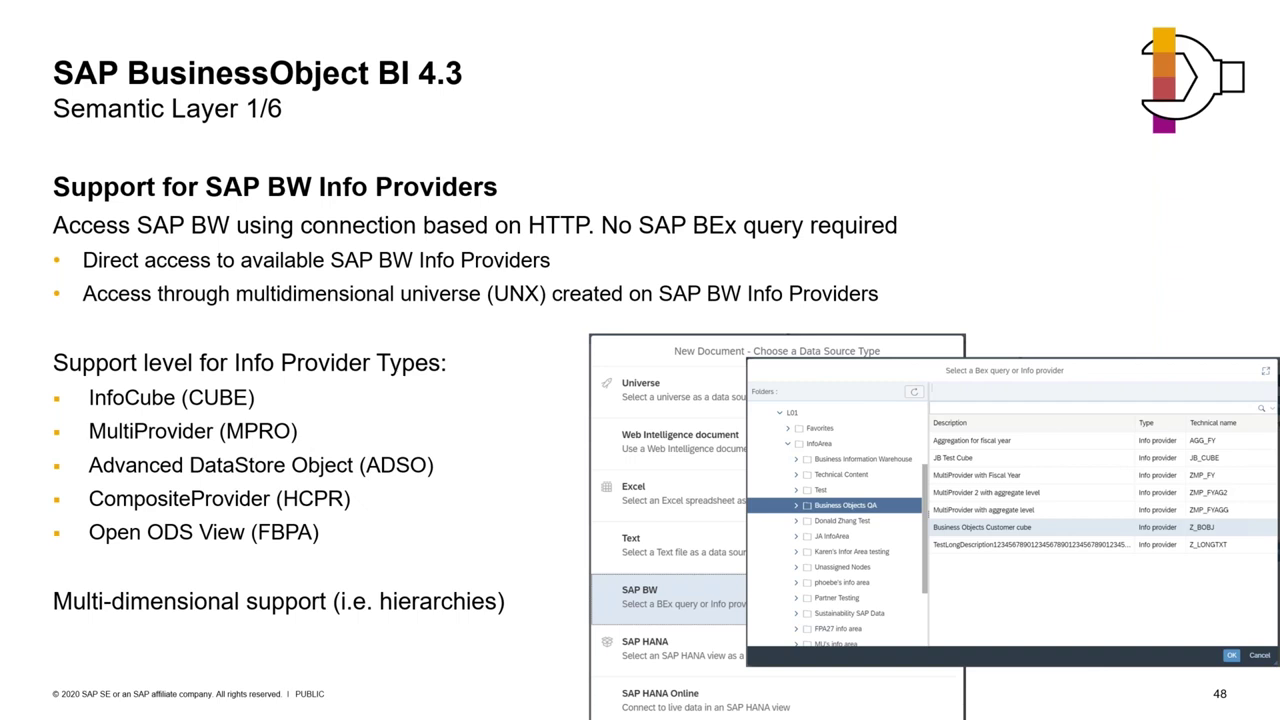